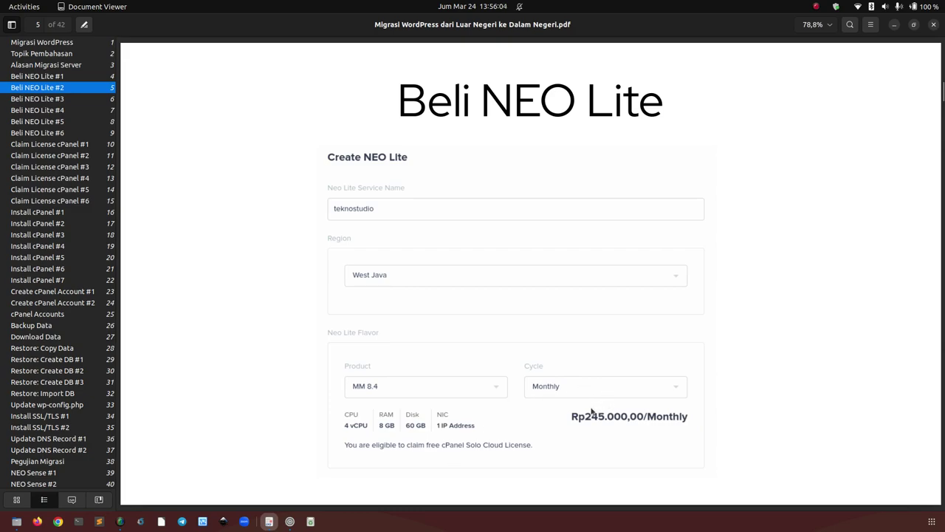
Page past the Order Summary, Package Details and Order Success slides to page 10, Claim License cPanel
scroll(333, 334, "down", 10)
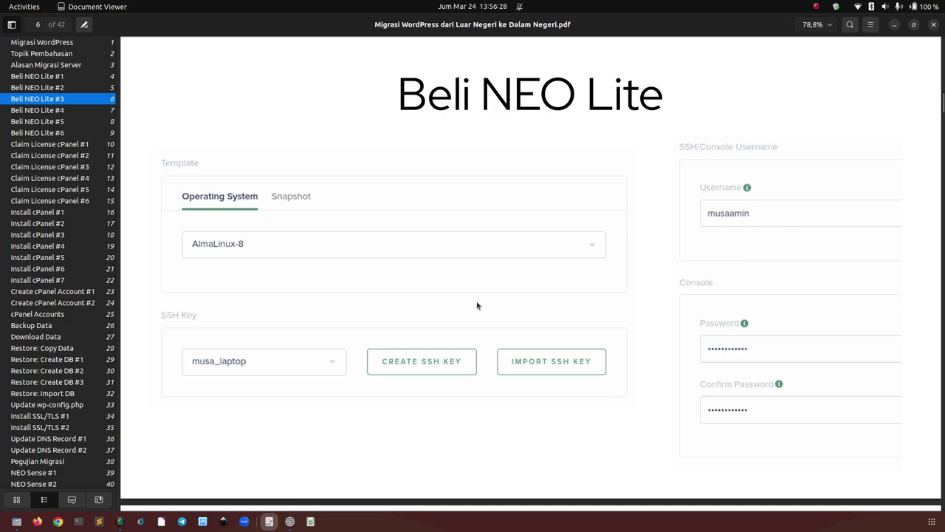
key("Page_Down")
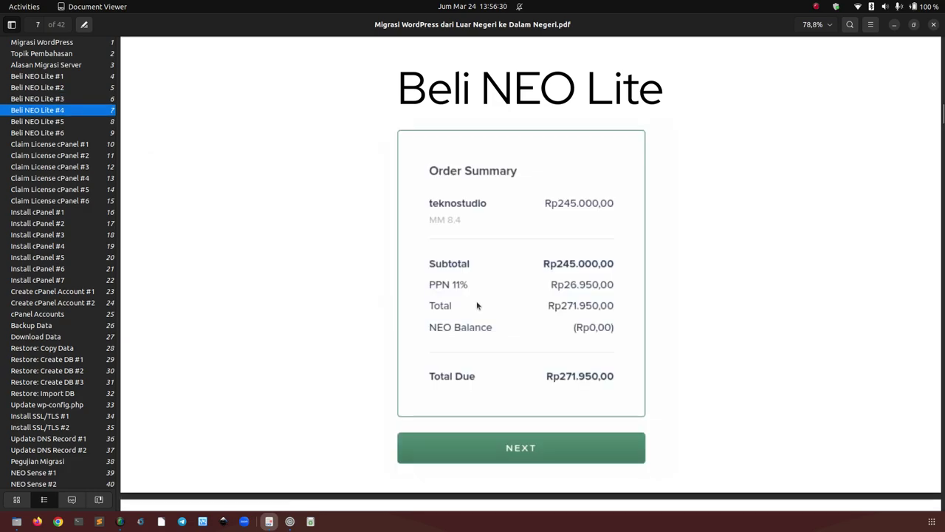
key("Page_Down")
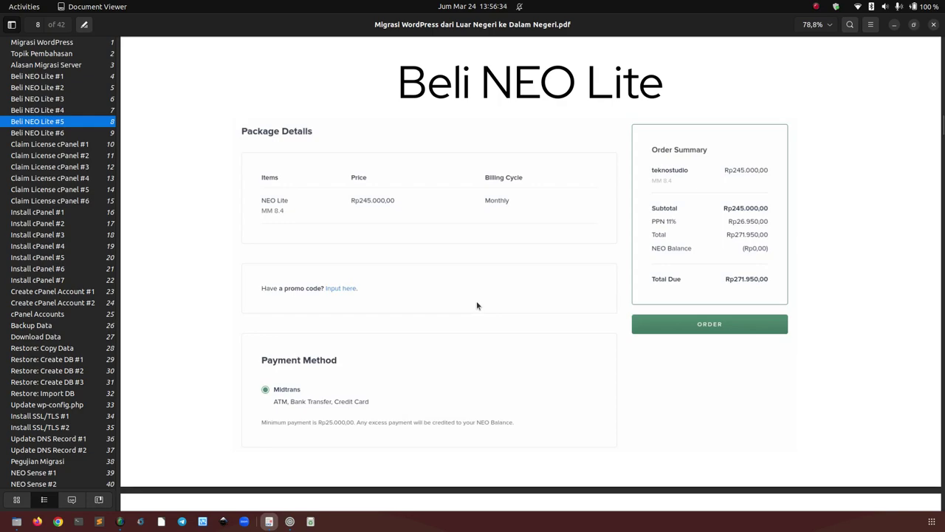
key("Page_Down")
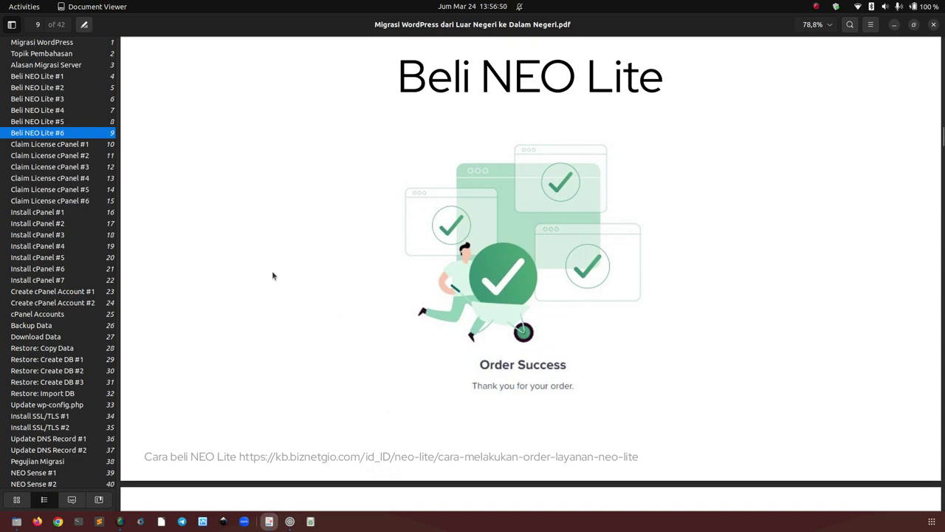
key("Page_Down")
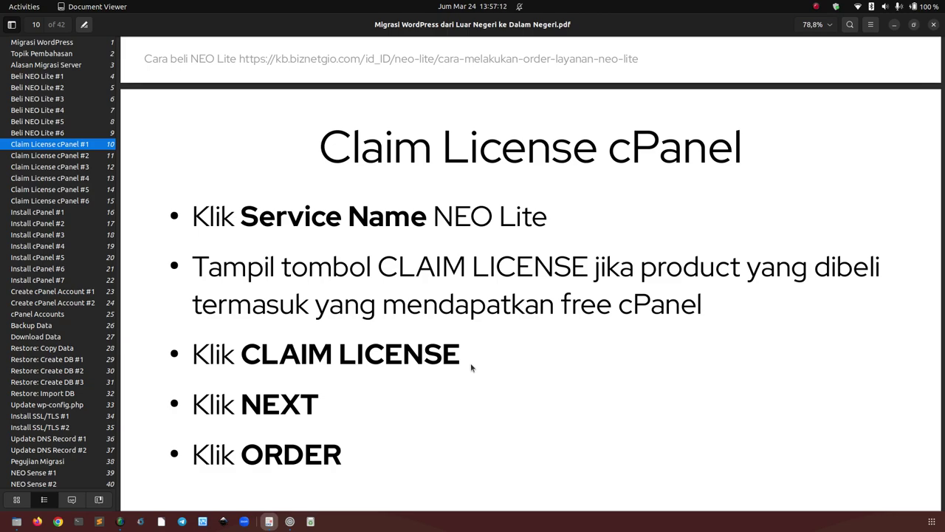
Scroll the slides to page 16, Install cPanel, and tile the viewer on the left half
scroll(471, 362, "down", 5)
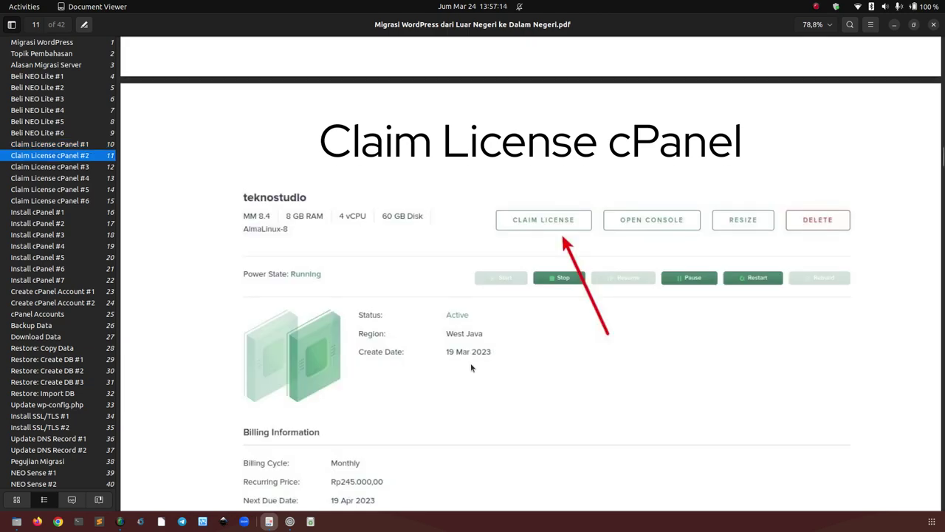
scroll(476, 366, "down", 1)
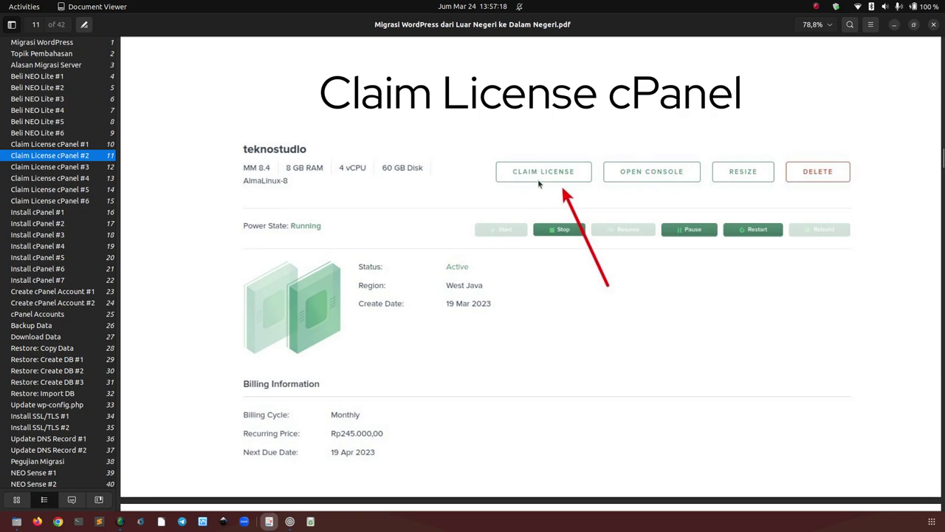
scroll(539, 184, "down", 5)
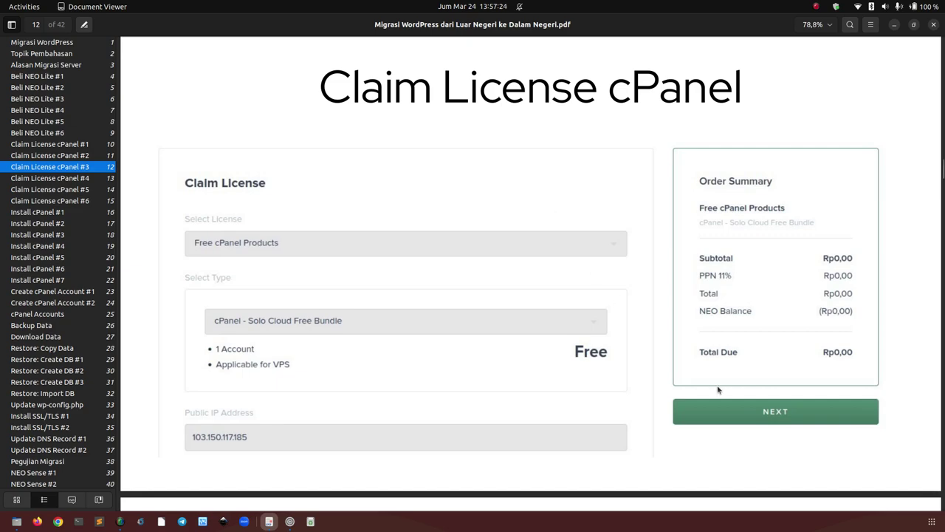
scroll(717, 389, "down", 5)
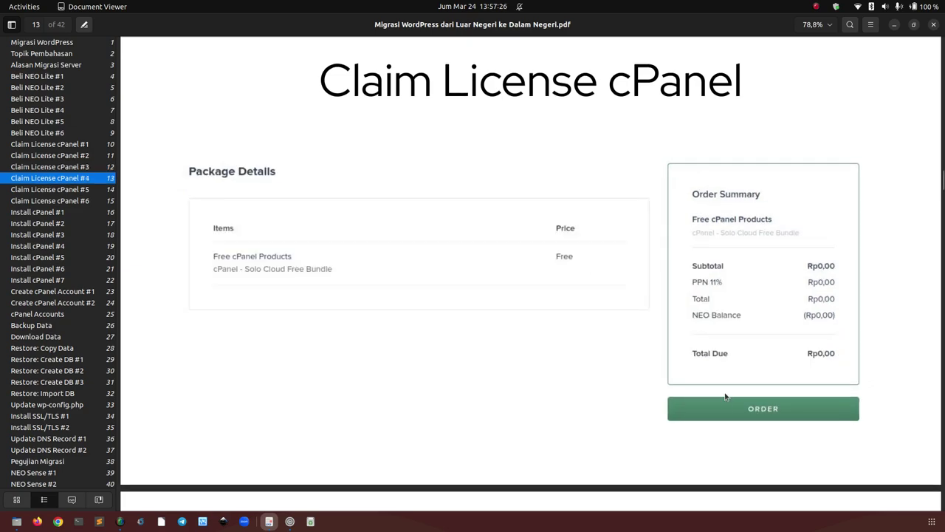
scroll(725, 396, "down", 5)
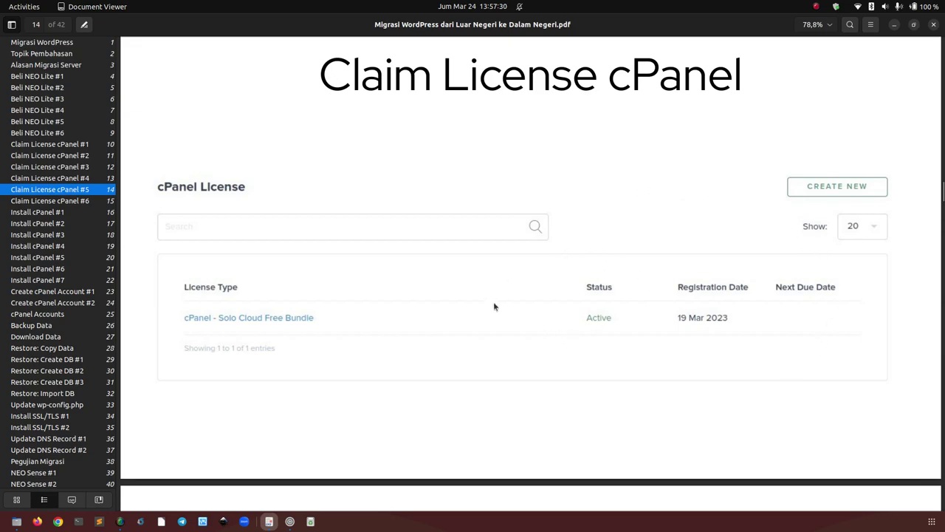
scroll(495, 309, "down", 5)
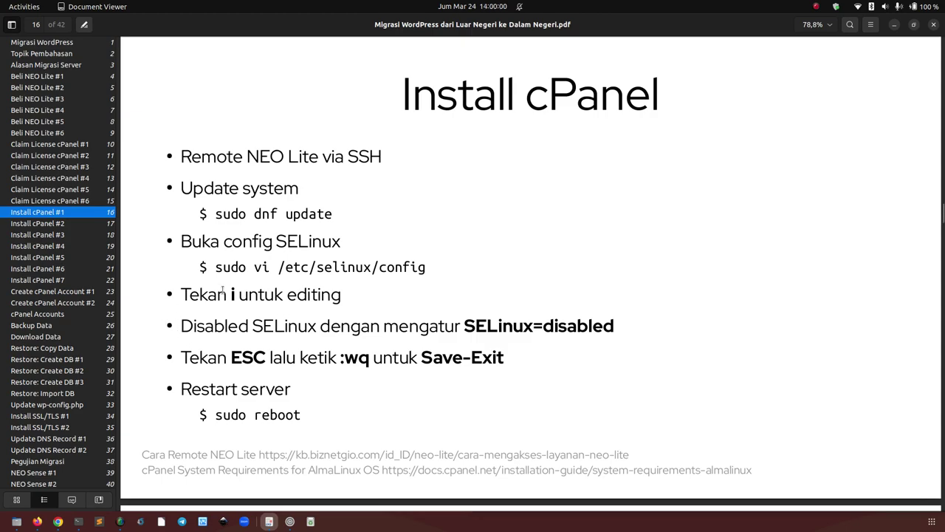
key("super+Left")
Enter the ssh -i command with the biznetgio-neolite key for 103.150.117.185 in the terminal
left_click(553, 208)
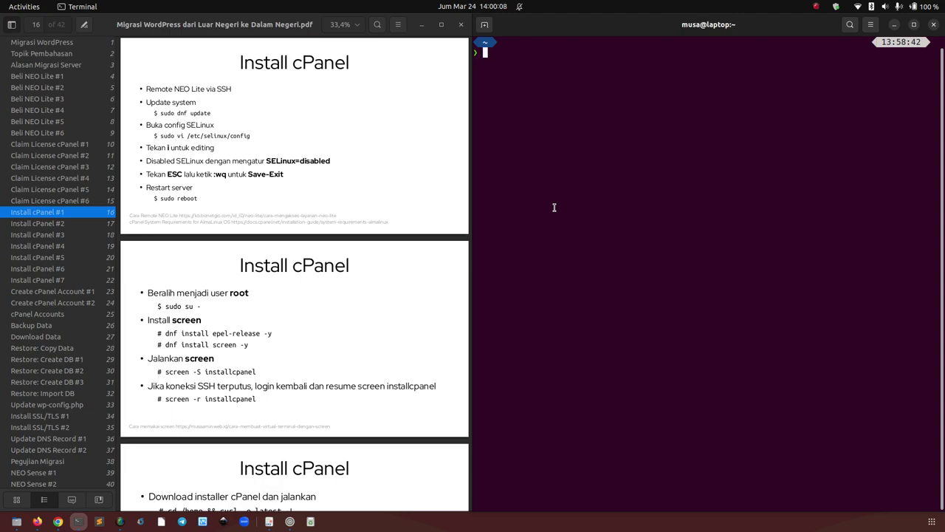
type("ssh -i")
key("Right")
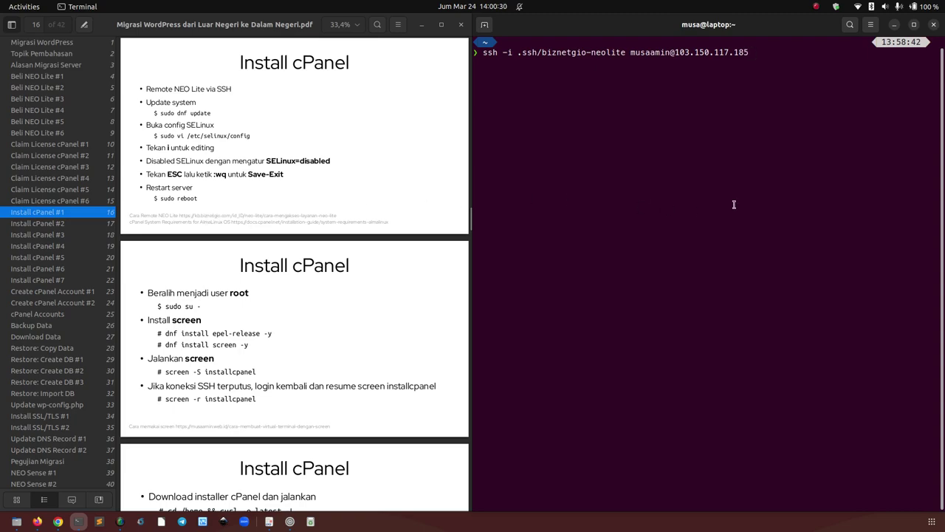
Connect to the server over SSH, accepting its host key with yes
key("Return")
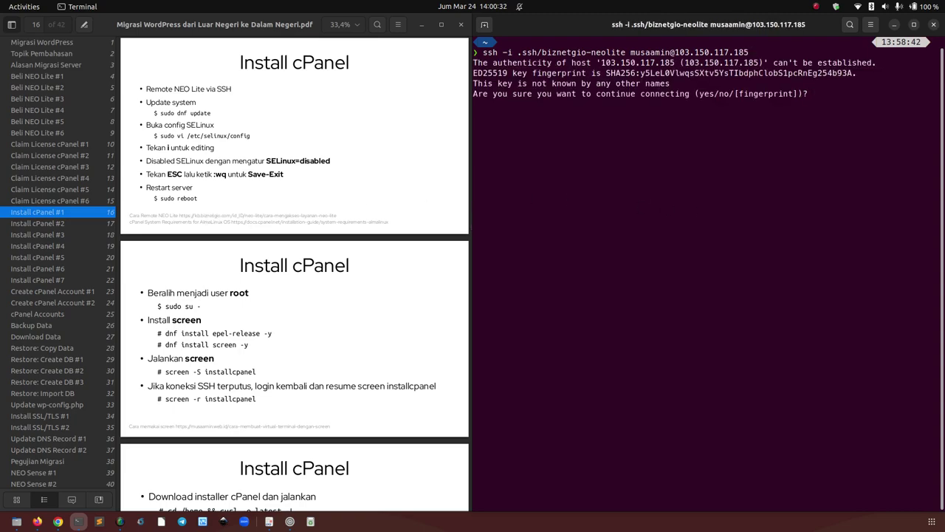
type("yes")
key("Return")
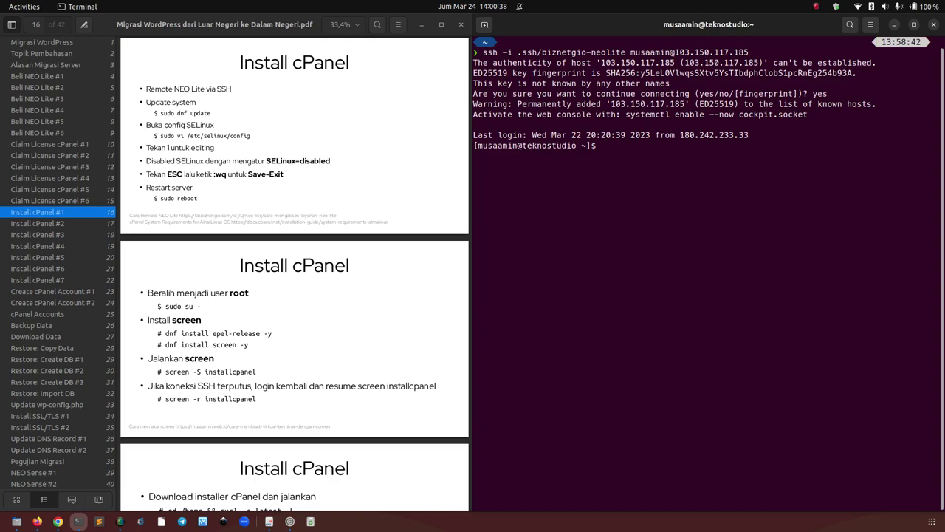
Run sudo dnf update, approve the package upgrades, and clear the screen
type("sudo dnf update")
key("Return")
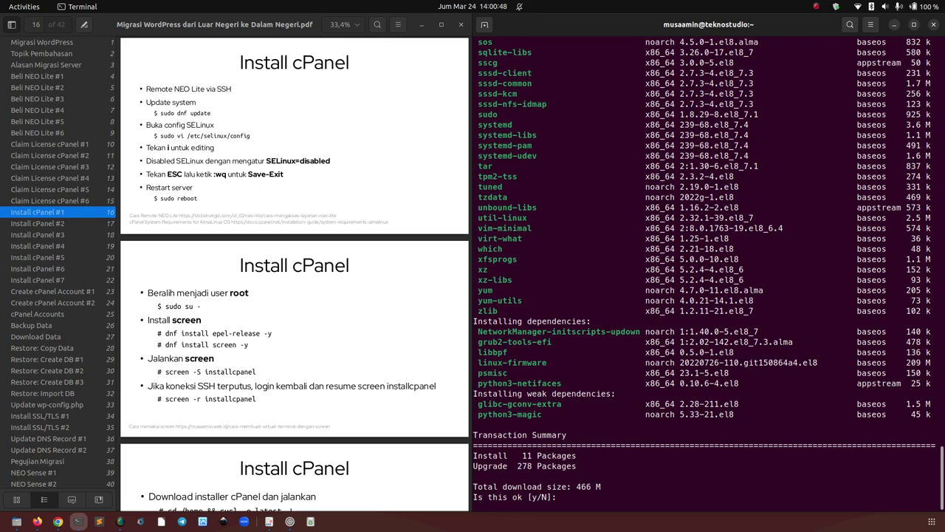
type("y")
key("Return")
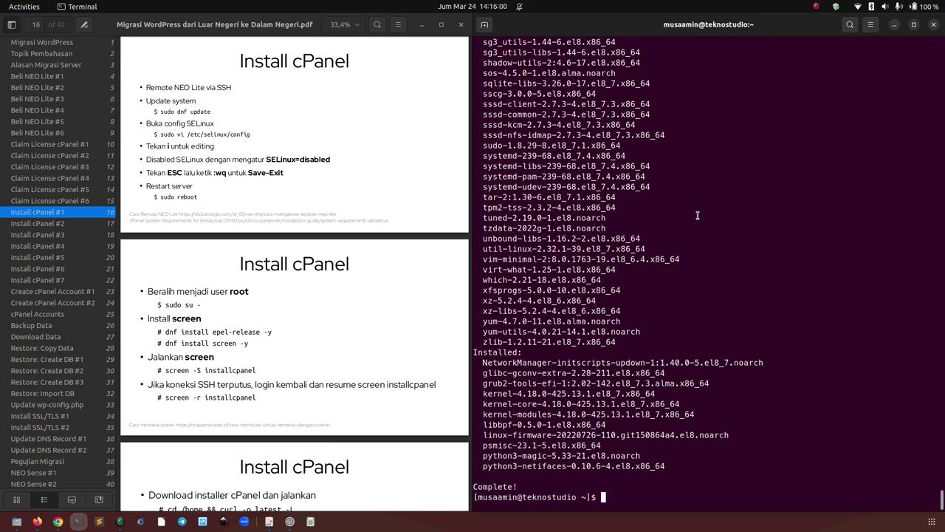
key("ctrl+l")
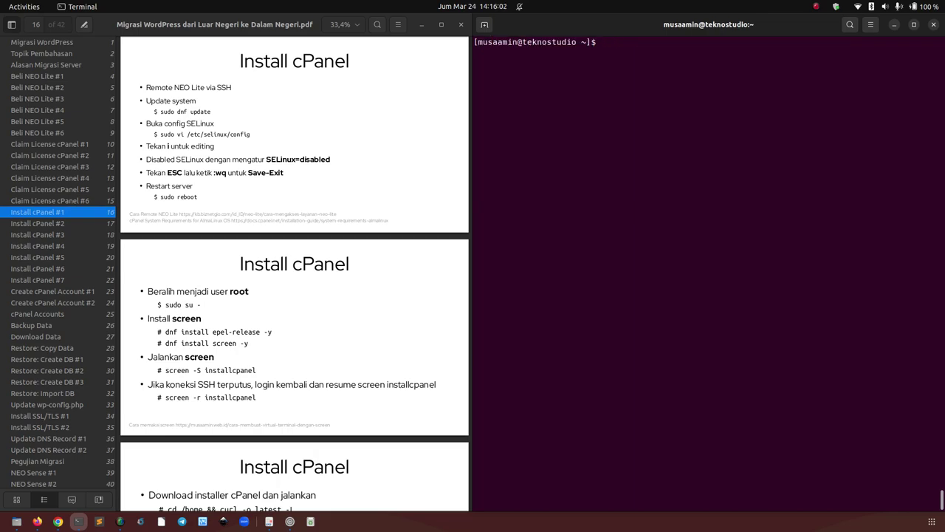
Change SELINUX=enforcing to disabled in /etc/selinux/config using vi and save with :wq
type("sud")
type("vi /etc/selinux/config")
key("Return")
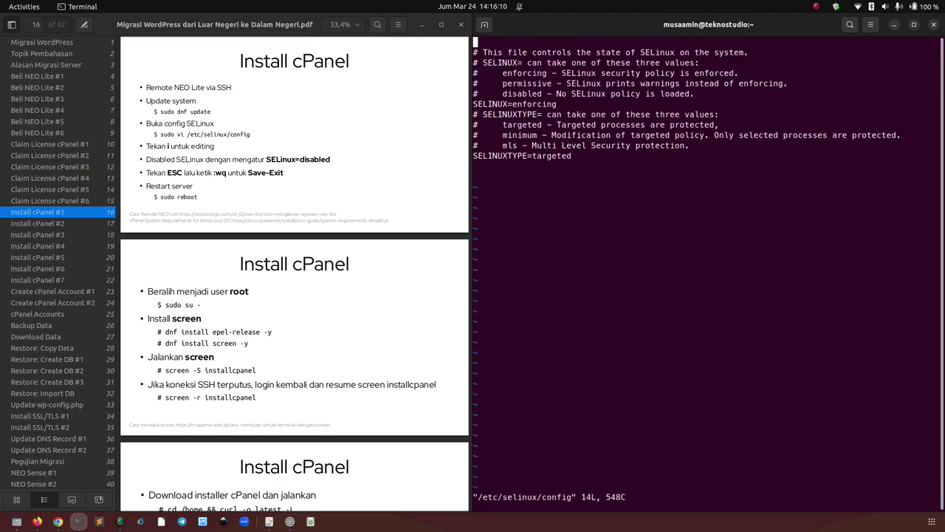
key("Down")
key("Down")
key("Down")
key("Down")
key("Down")
key("Down")
key("i")
key("Right")
key("Right")
key("Right")
key("Right")
key("Right")
key("Right")
key("Right")
key("Right")
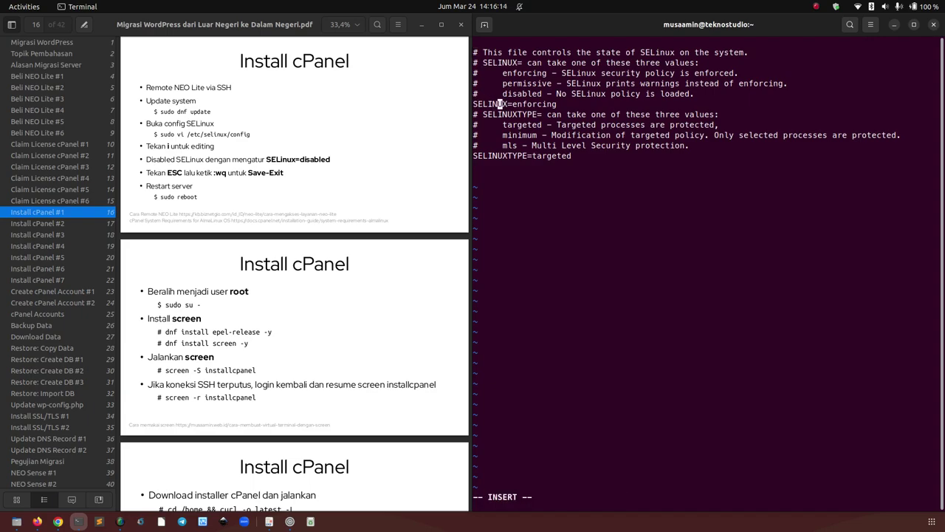
key("Delete")
key("Delete")
key("Delete")
key("Delete")
key("Delete")
key("Delete")
key("Delete")
key("Delete")
type("disabled")
key("Escape")
type(":wq")
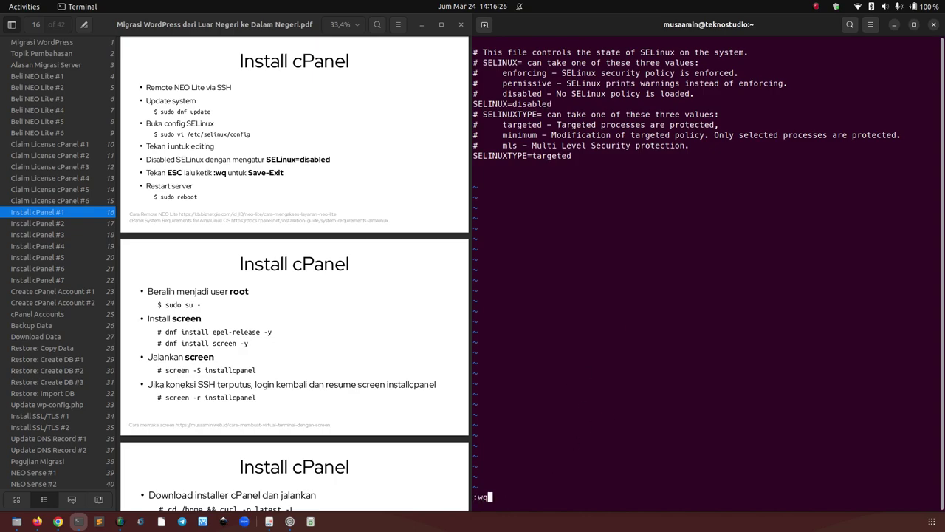
key("Return")
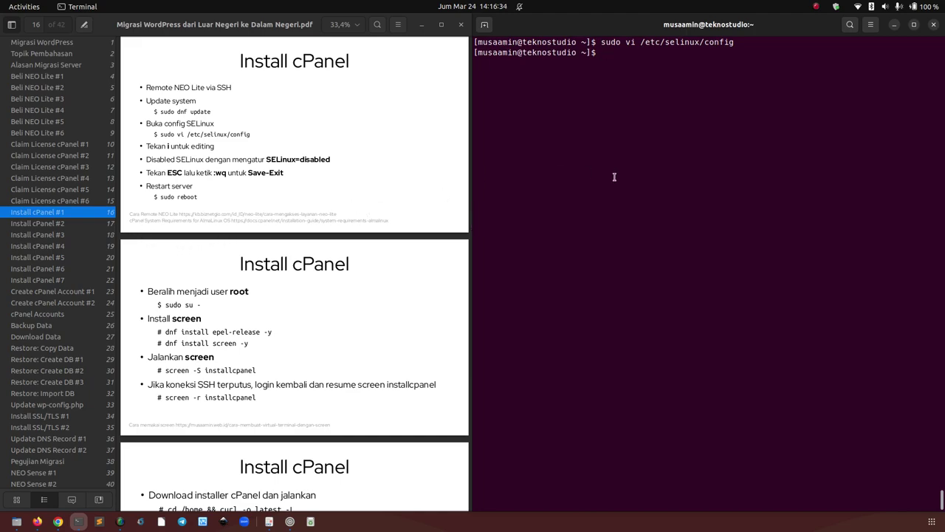
Reboot the server with sudo reboot and reconnect to it over SSH
type("sudo reboot")
key("Return")
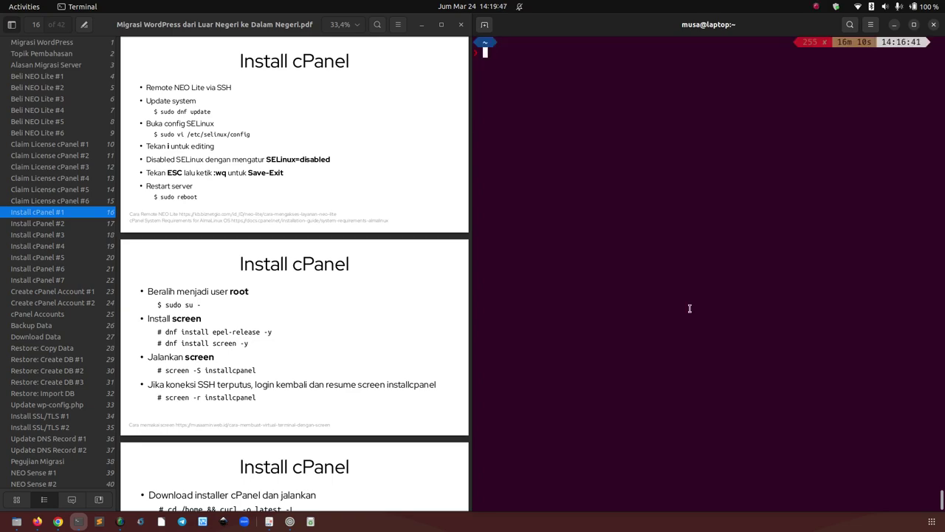
type("ssh -i")
key("ctrl+shift+v")
key("Return")
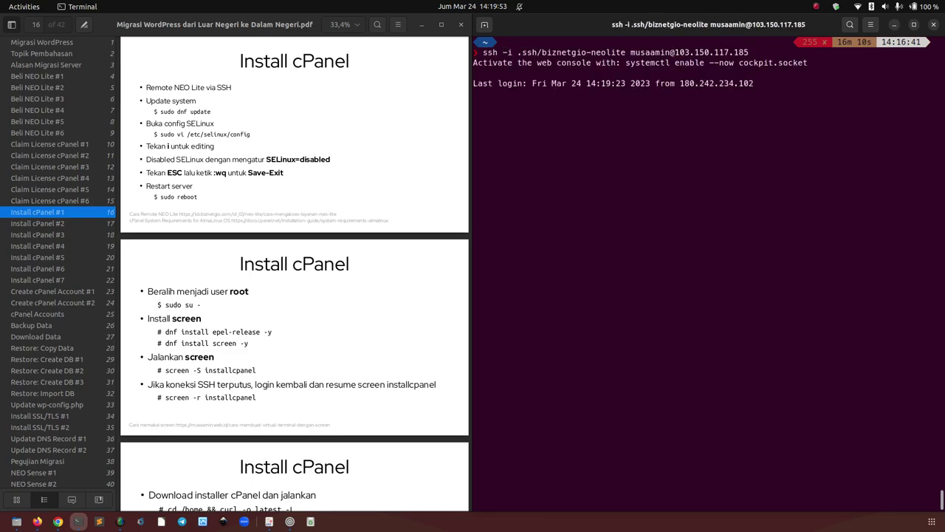
left_click(327, 323)
Become root with sudo su - and install epel-release with dnf install epel-release -y
scroll(327, 323, "down", 5)
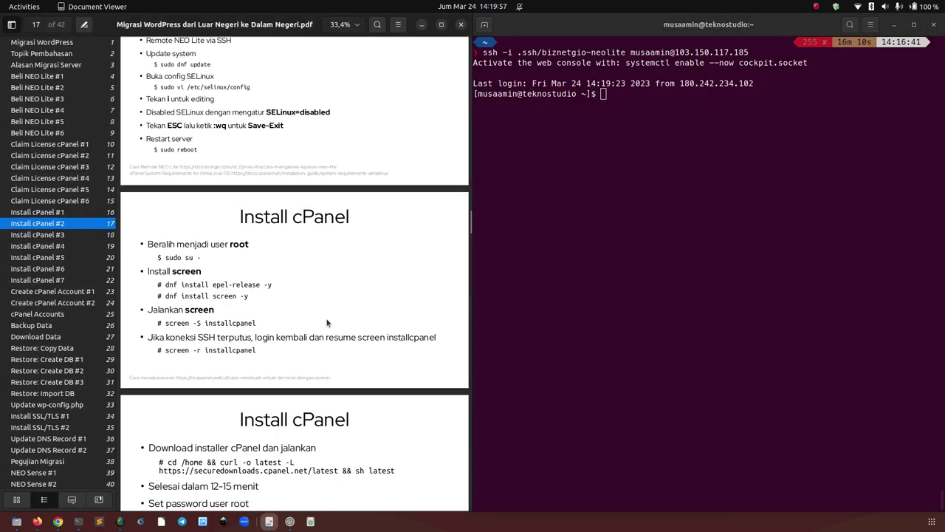
left_click(609, 288)
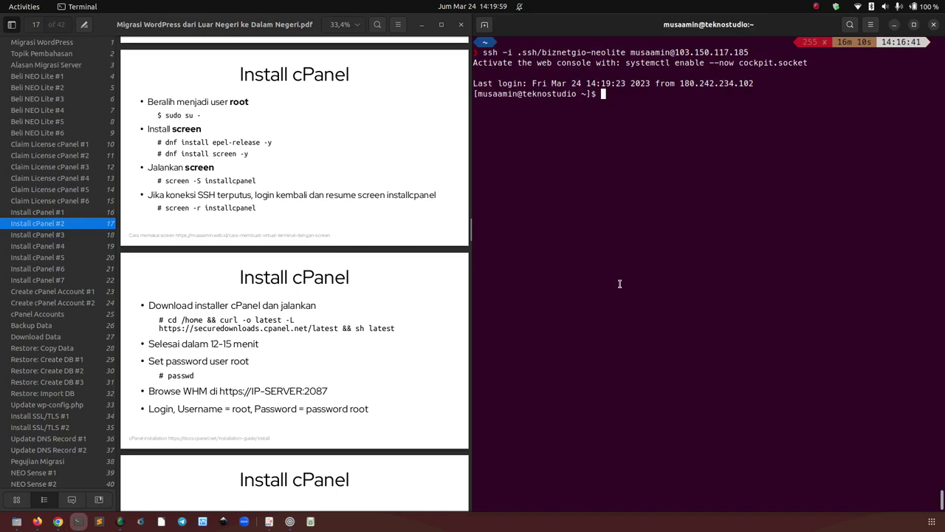
type("sudo su -")
key("Return")
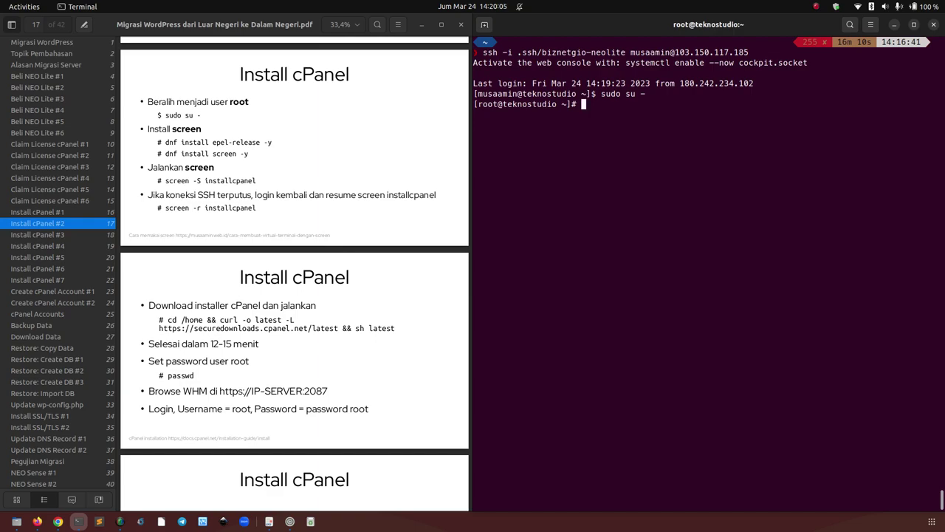
type("dnf install epel-release -y")
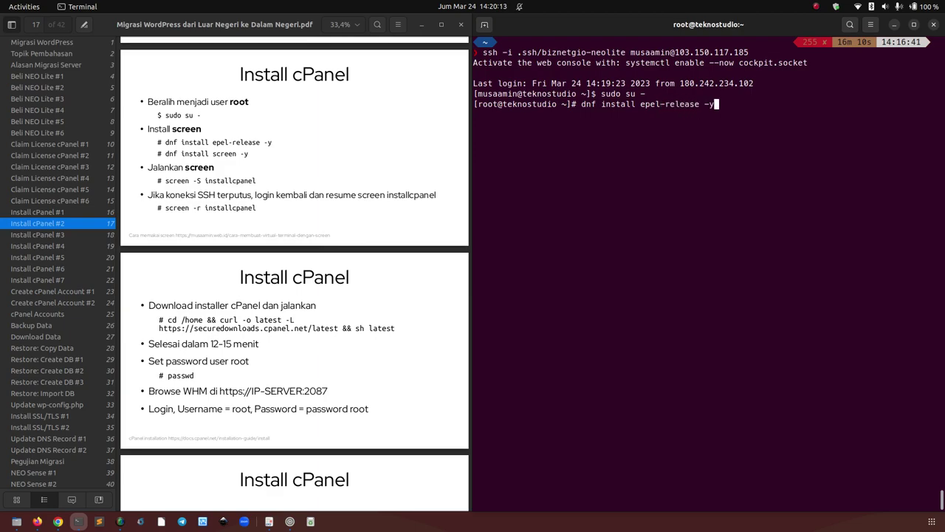
key("Return")
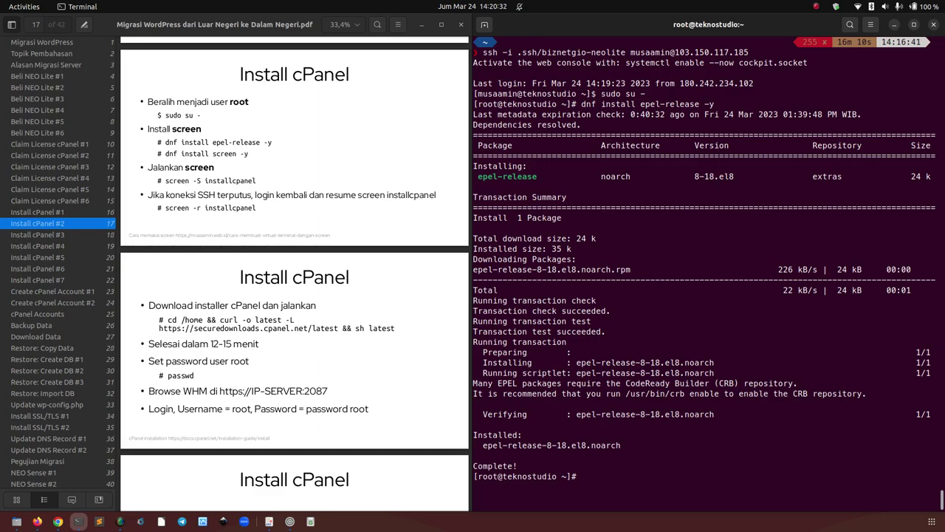
Install the screen package with dnf install screen -y and clear the terminal
type("dnf install screen -y")
key("Return")
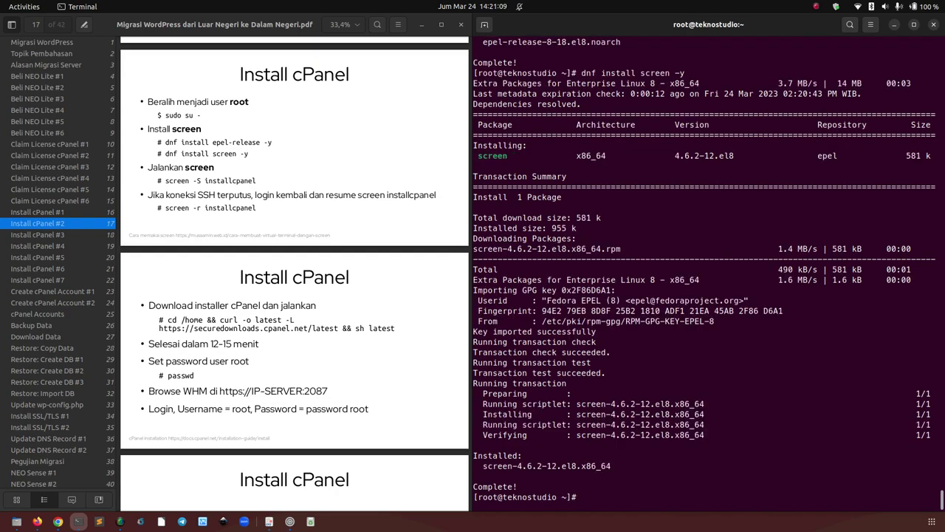
key("ctrl+l")
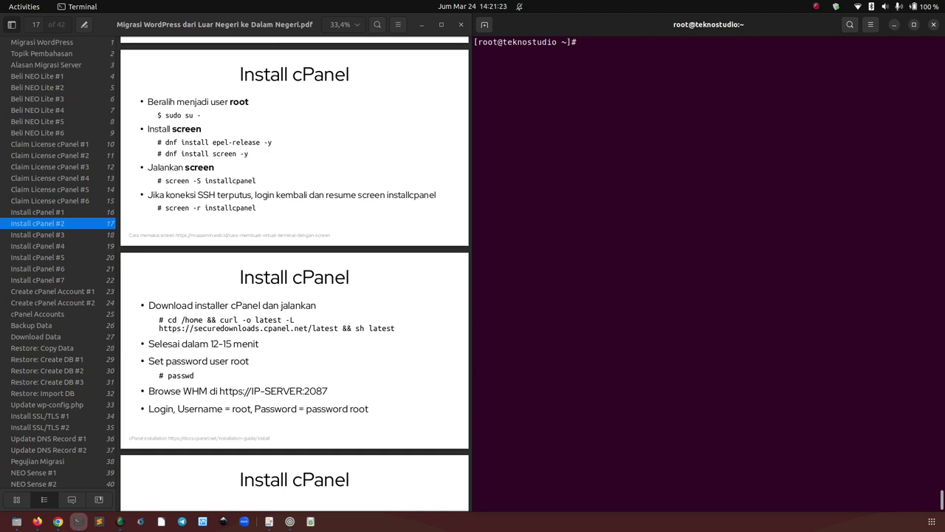
Start a screen session named installcpanel, detach, then reattach with screen -r installcpanel
type("screen -S installcpanel")
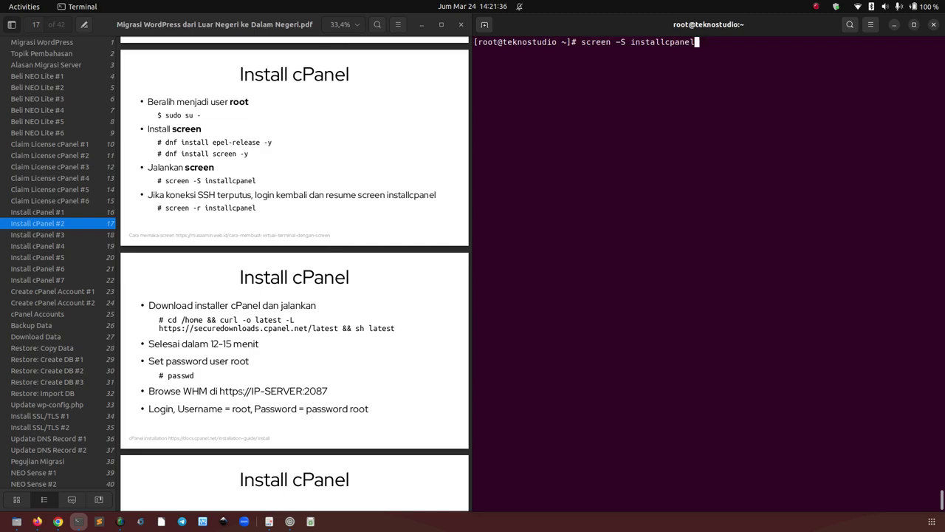
key("Return")
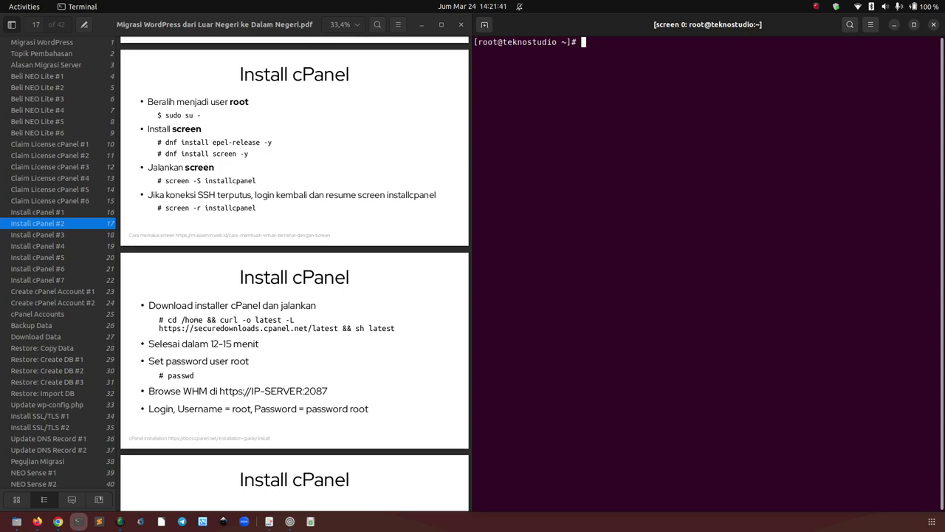
key("ctrl+a")
key("d")
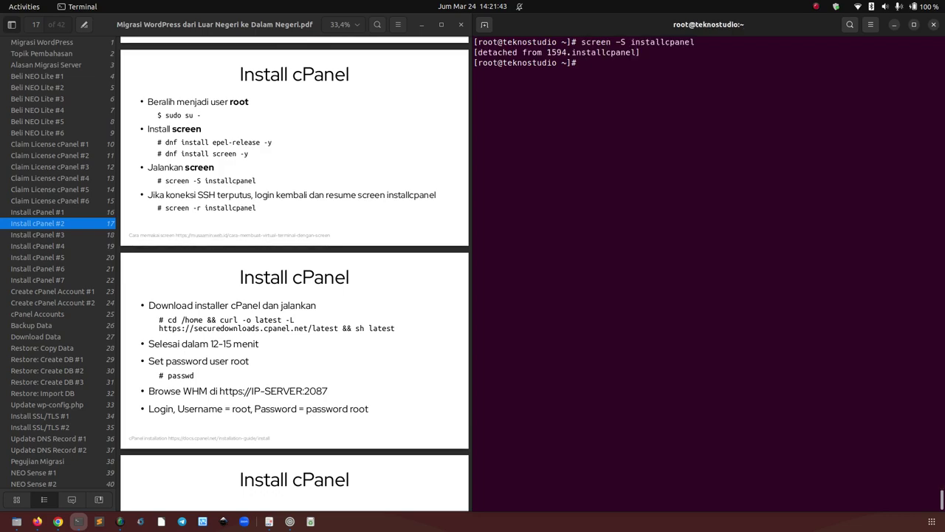
key("Up")
key("Left")
key("Left")
key("Left")
key("Left")
key("Left")
key("Left")
key("Left")
key("Left")
key("Left")
key("Left")
key("Left")
key("Left")
key("Left")
key("BackSpace")
key("BackSpace")
type("r")
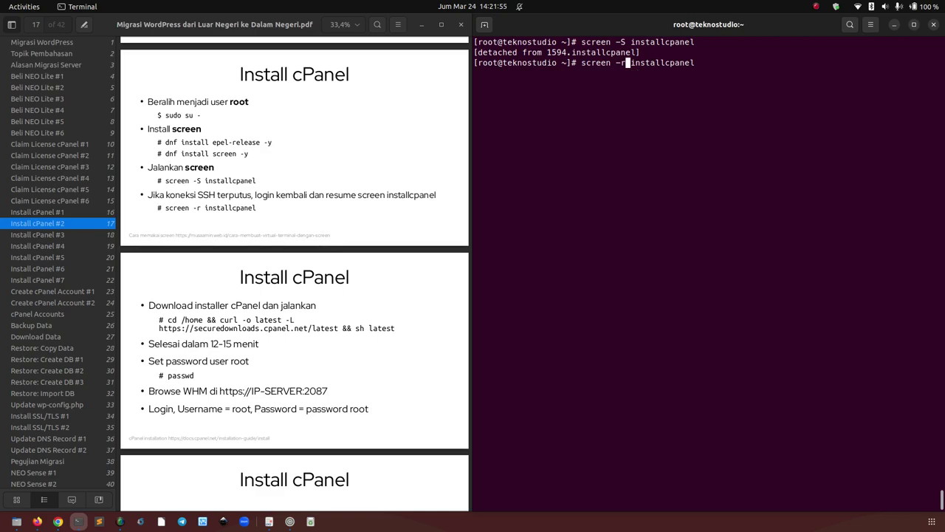
key("Return")
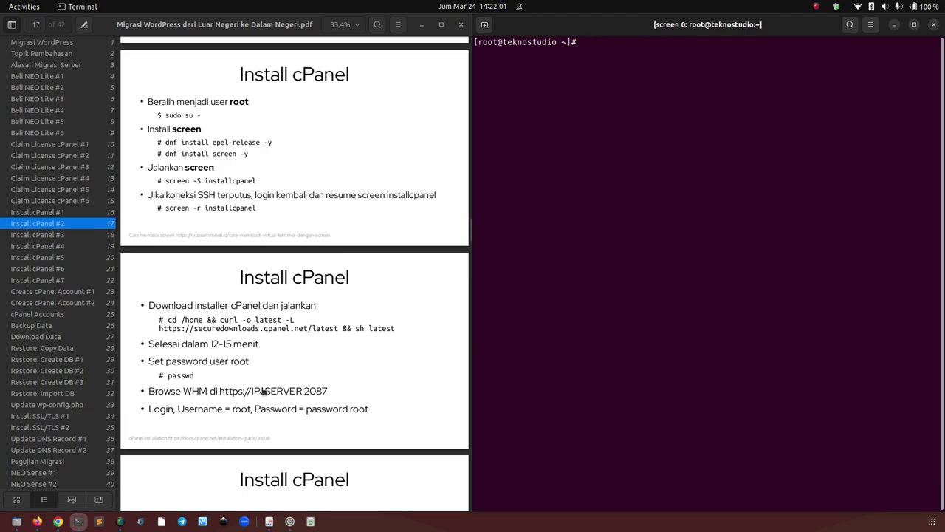
left_click(196, 290)
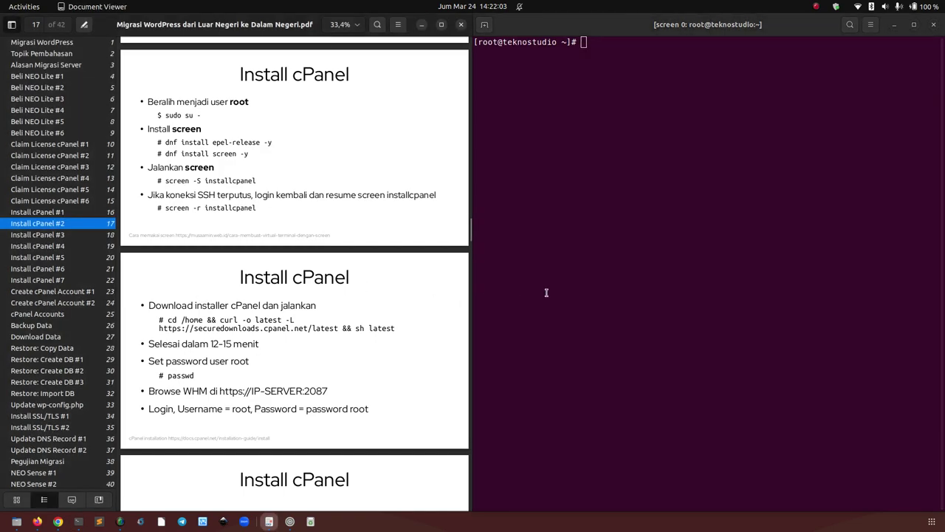
Run cd /home && curl -o latest -L with the copied installer link, then && sh latest
left_click(615, 284)
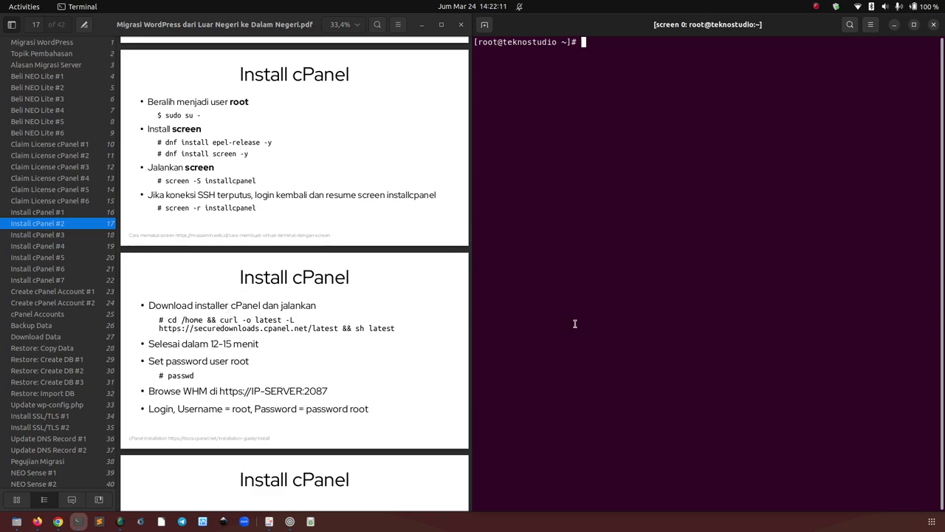
type("cd /home &")
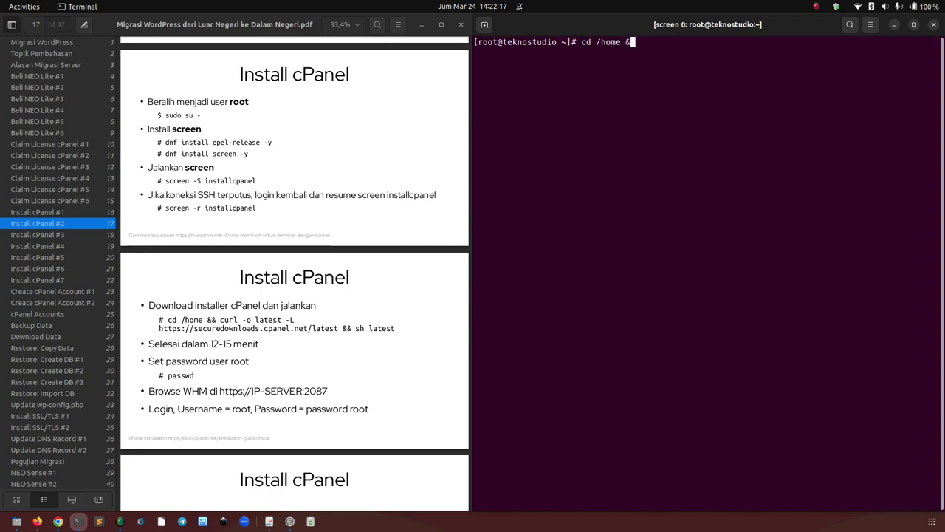
type("& curl -o latest")
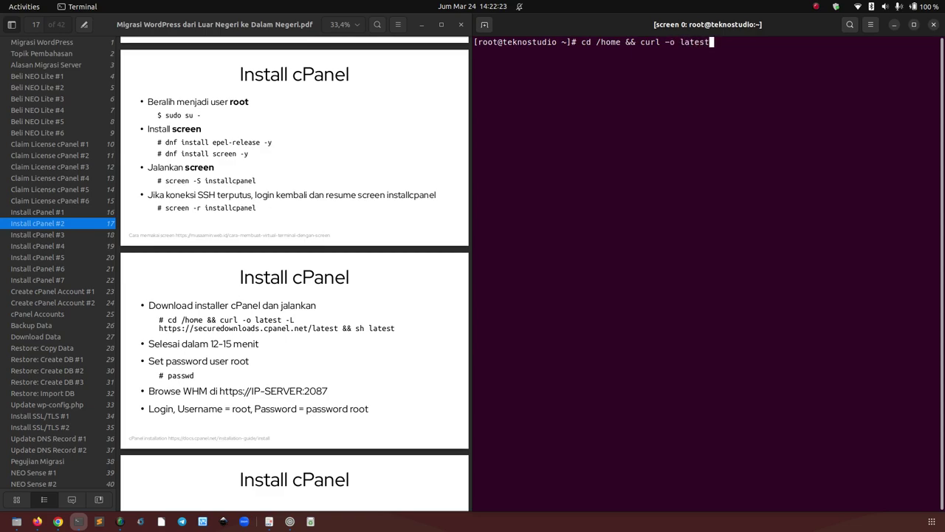
type(" -")
type("L htt")
type("ps")
key("BackSpace")
key("BackSpace")
key("BackSpace")
key("BackSpace")
key("BackSpace")
right_click(316, 329)
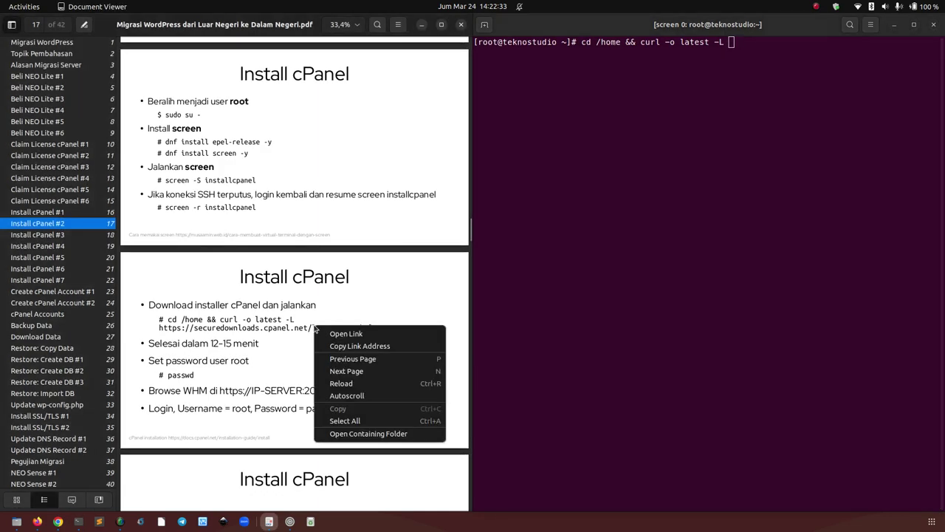
left_click(331, 348)
right_click(720, 182)
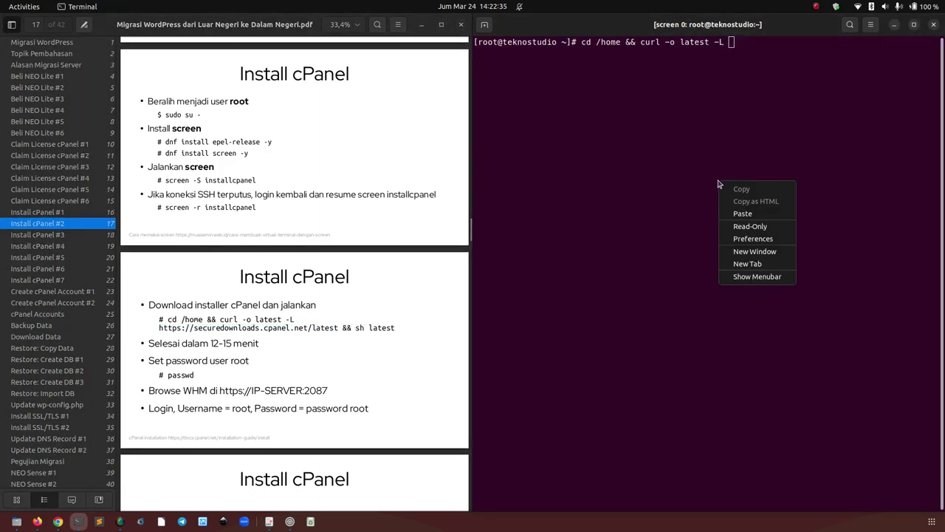
left_click(731, 212)
type("&& ")
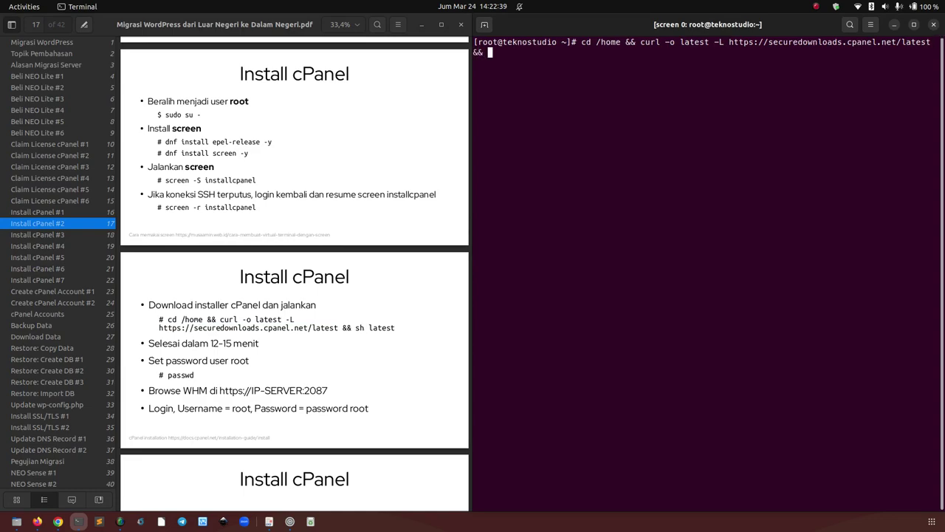
type("sh latest")
key("Return")
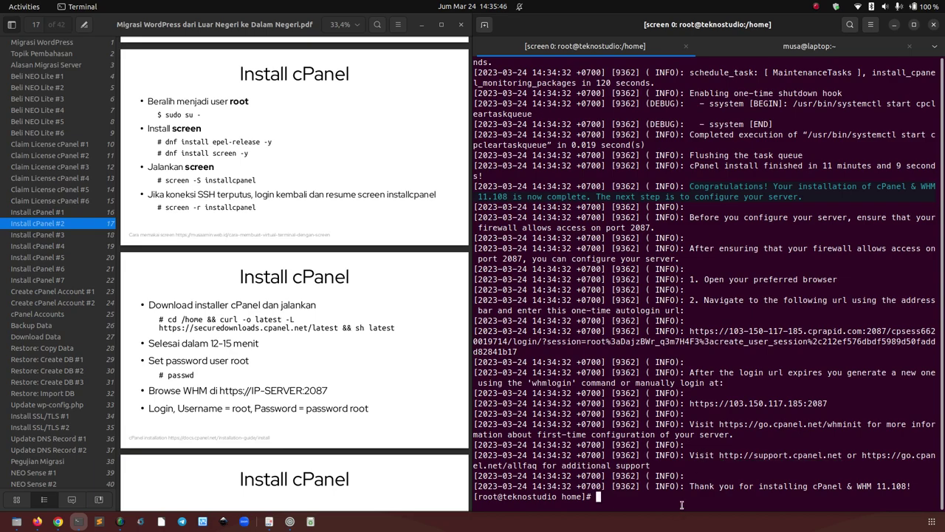
Set a new root password with passwd, entering it twice
type("passwd")
key("Return")
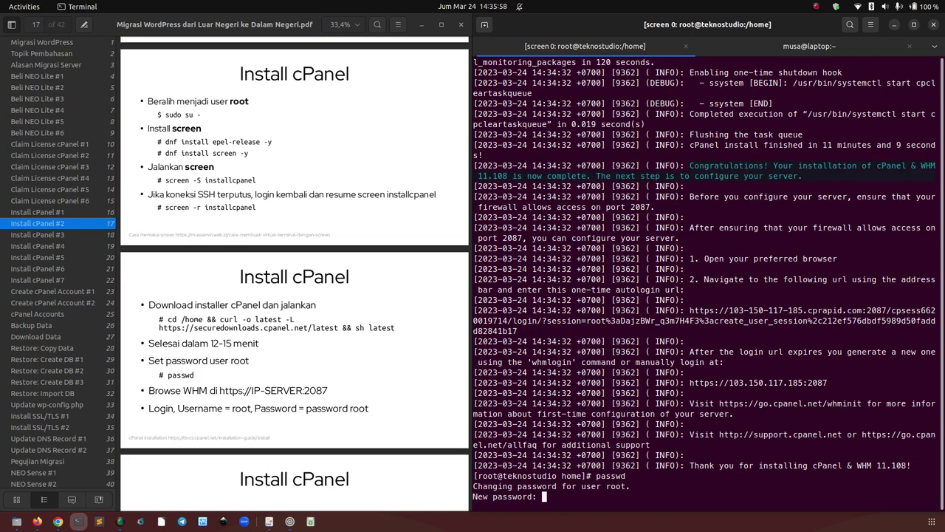
key("Return")
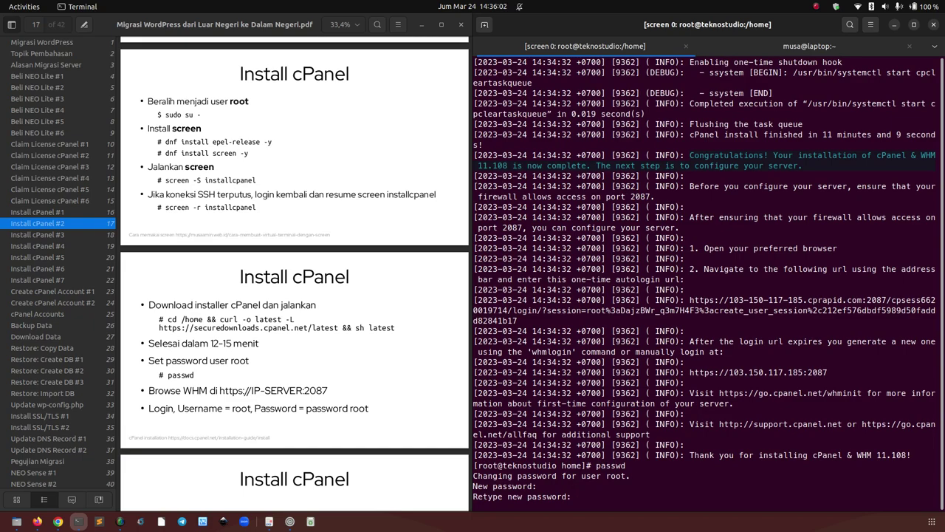
key("Return")
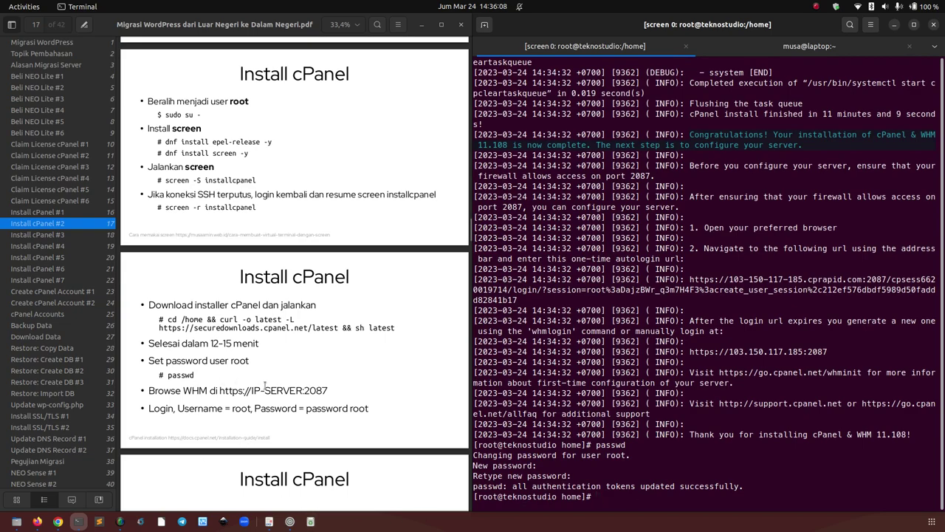
left_click(58, 521)
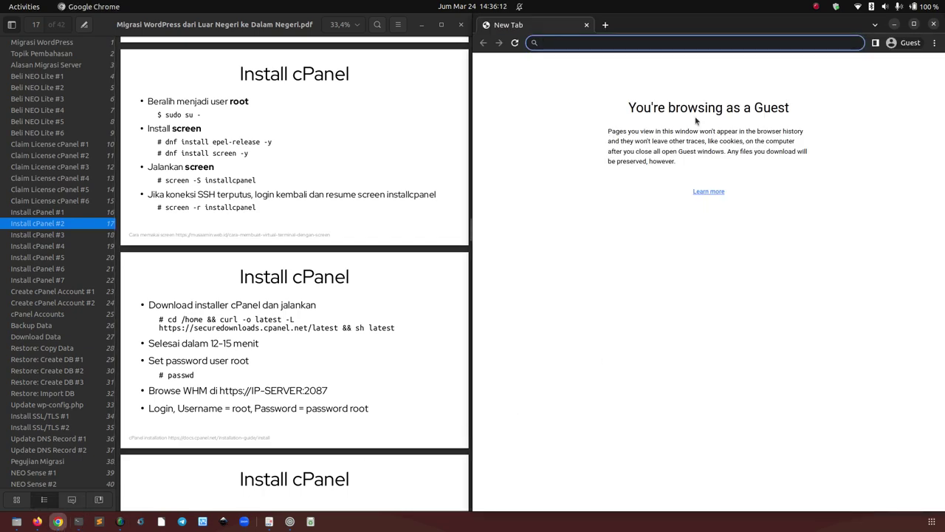
key("ctrl+v")
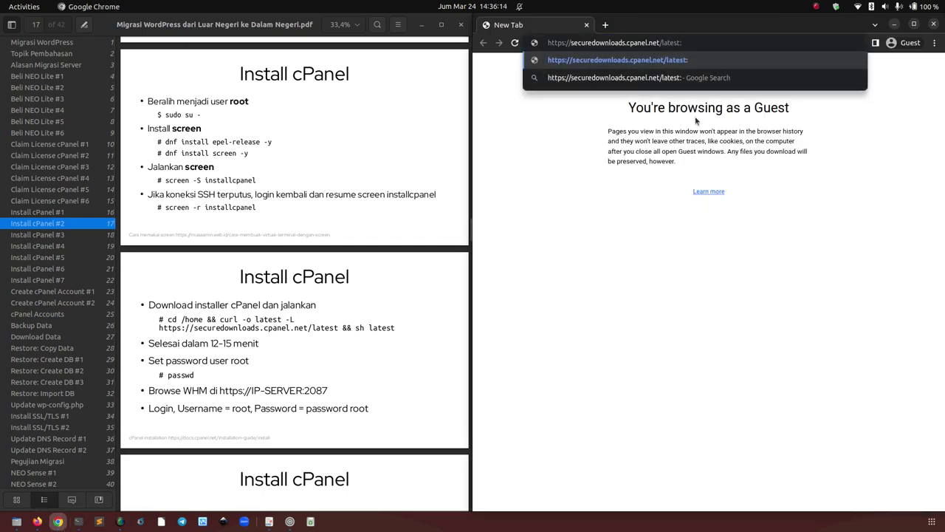
key("ctrl+a")
type("https")
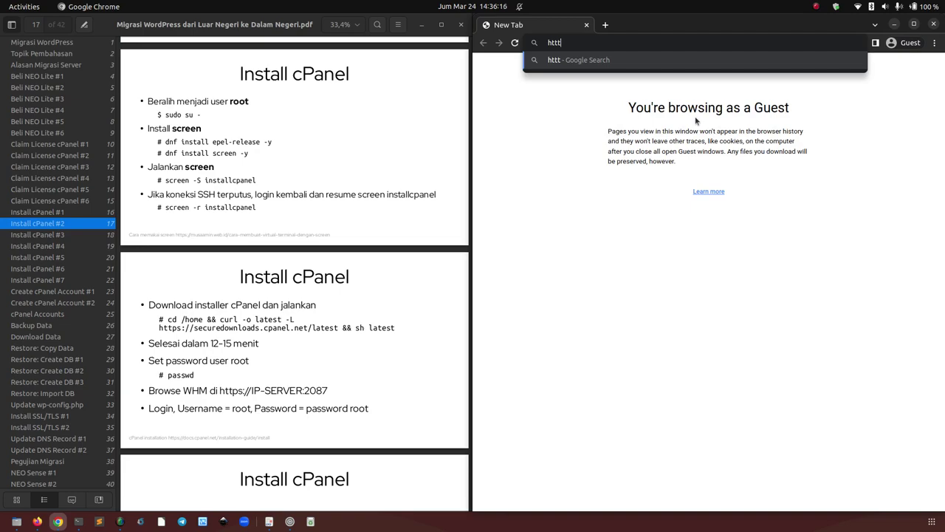
type("://")
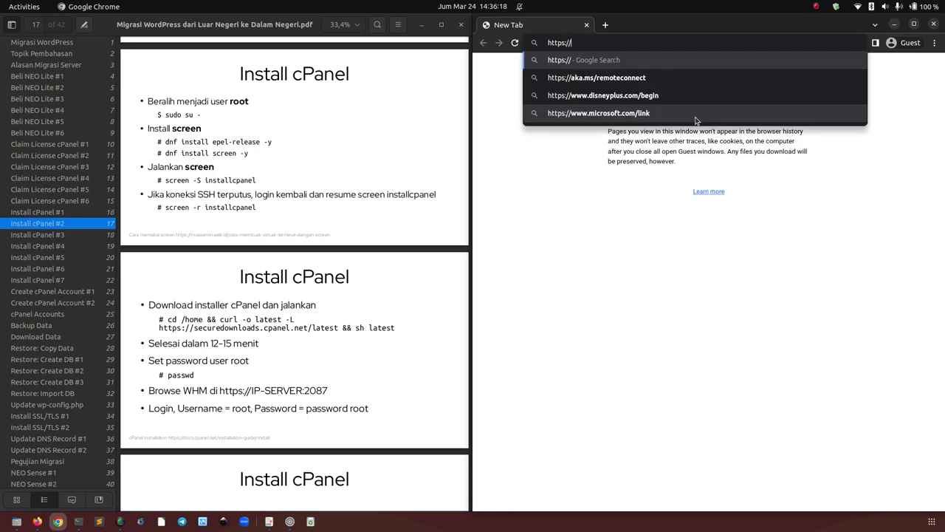
key("ctrl+v")
key("ctrl+shift+Left")
key("ctrl+shift+Left")
key("ctrl+shift+Left")
key("ctrl+shift+Left")
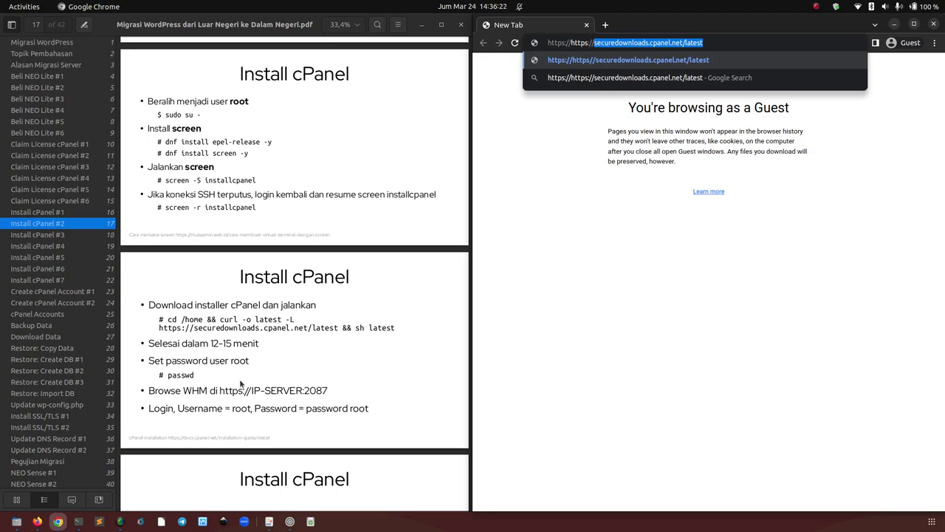
left_click(78, 522)
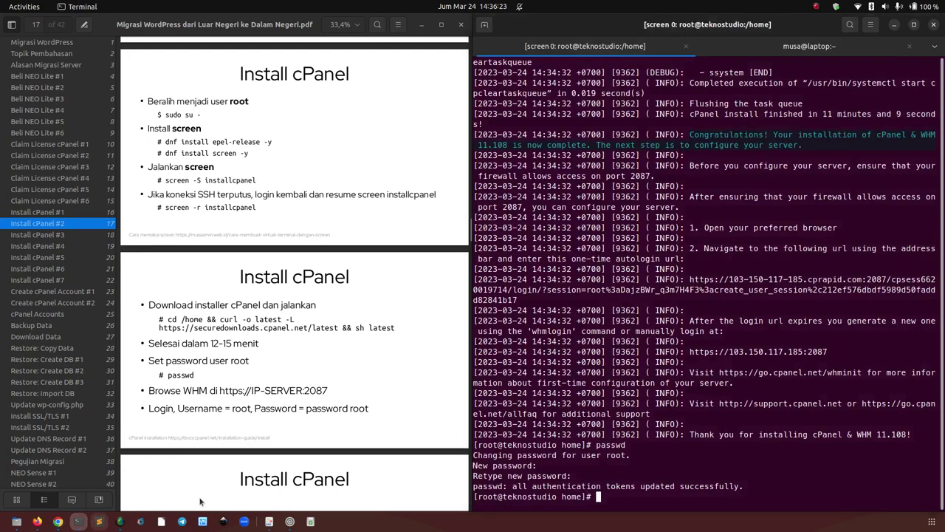
right_click(752, 353)
left_click(772, 373)
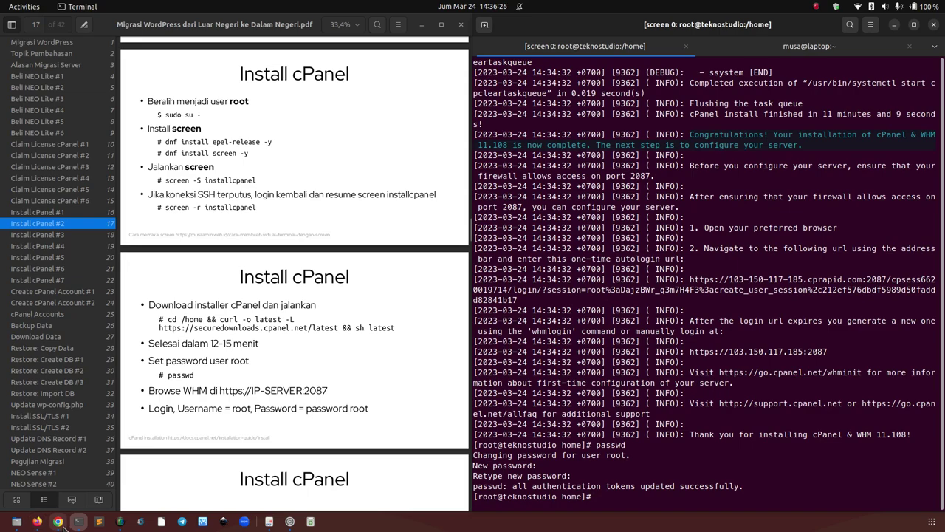
left_click(58, 522)
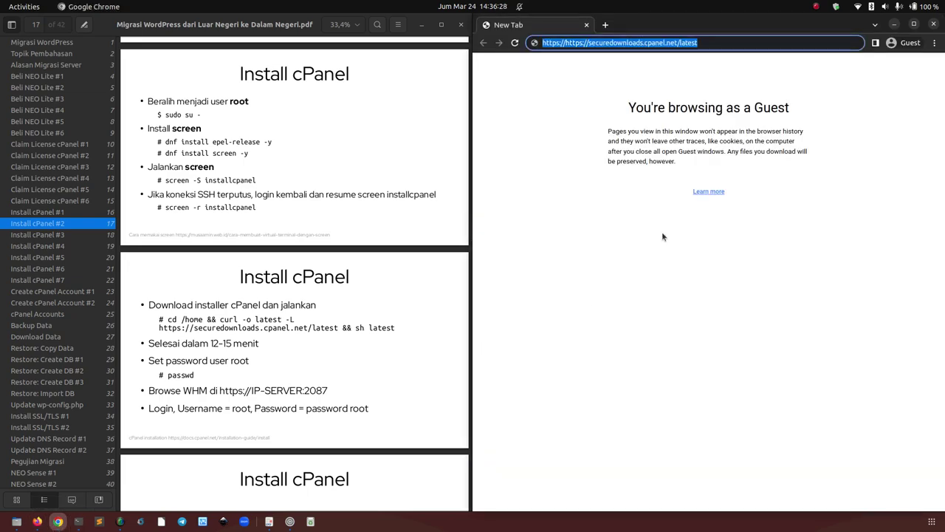
type("https://103.150.117.185:2087")
key("Return")
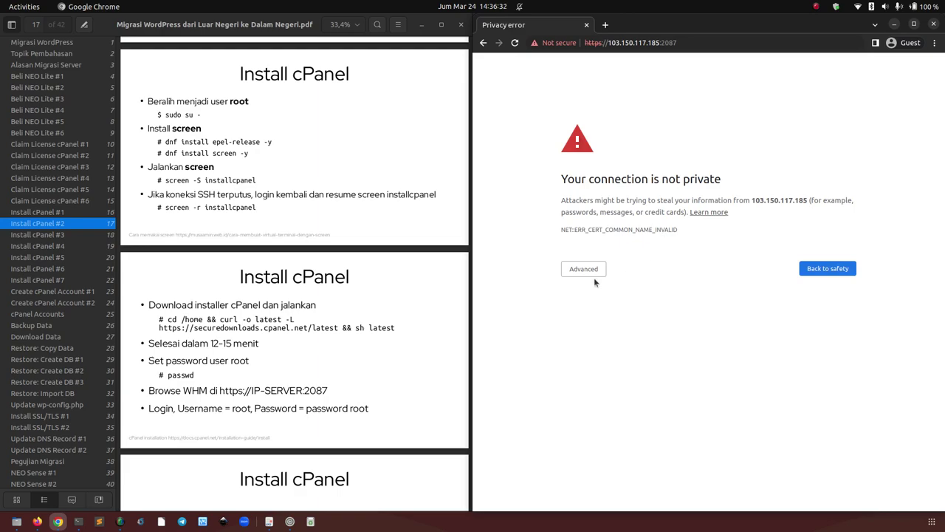
left_click(593, 271)
Proceed past the certificate warning and log in to WHM as root with its password
left_click(612, 344)
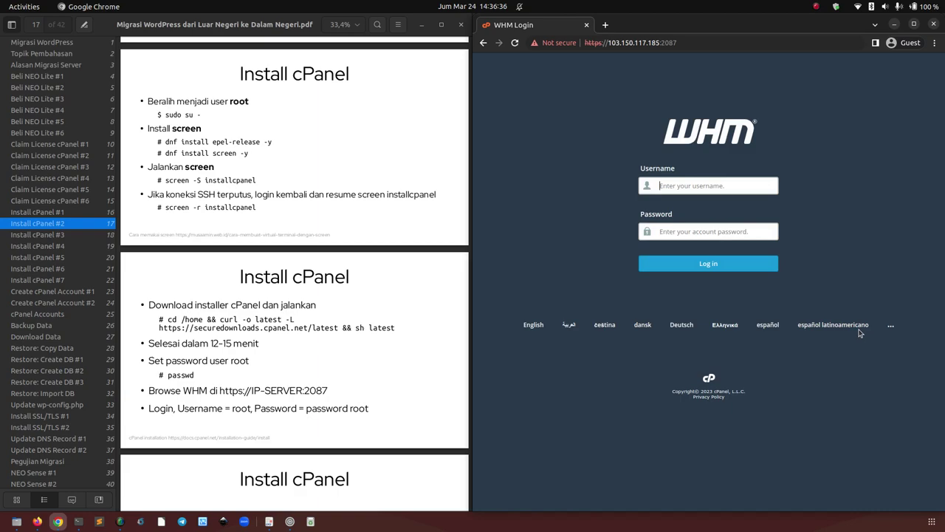
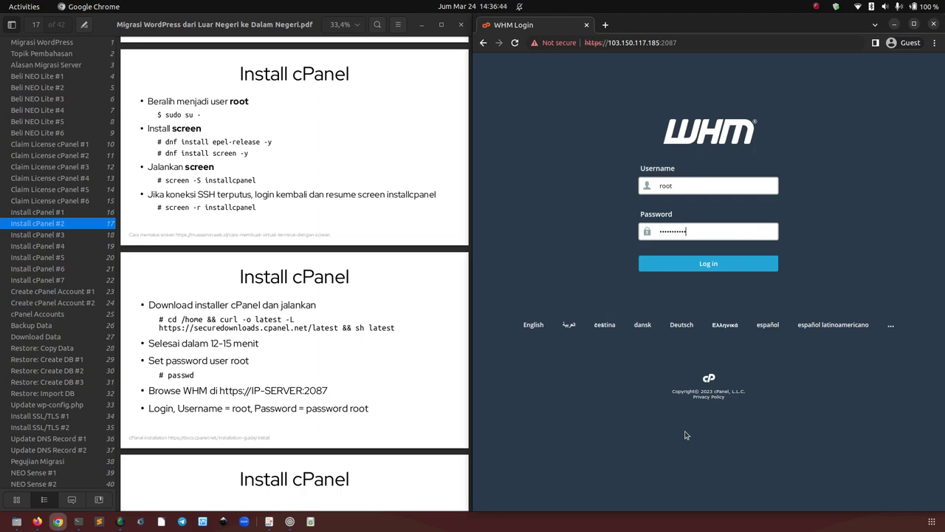
key("Return")
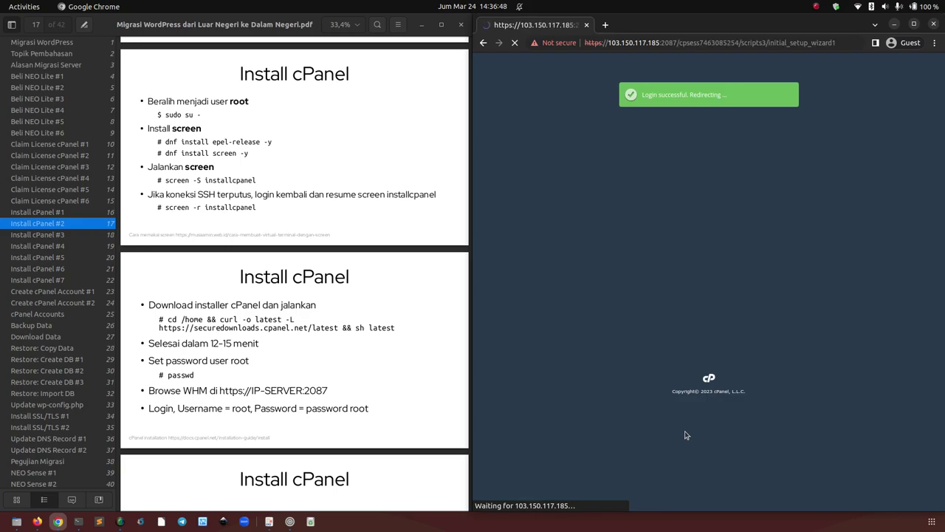
Check the tutorial slides, then accept all the WHM legal agreements
left_click(391, 293)
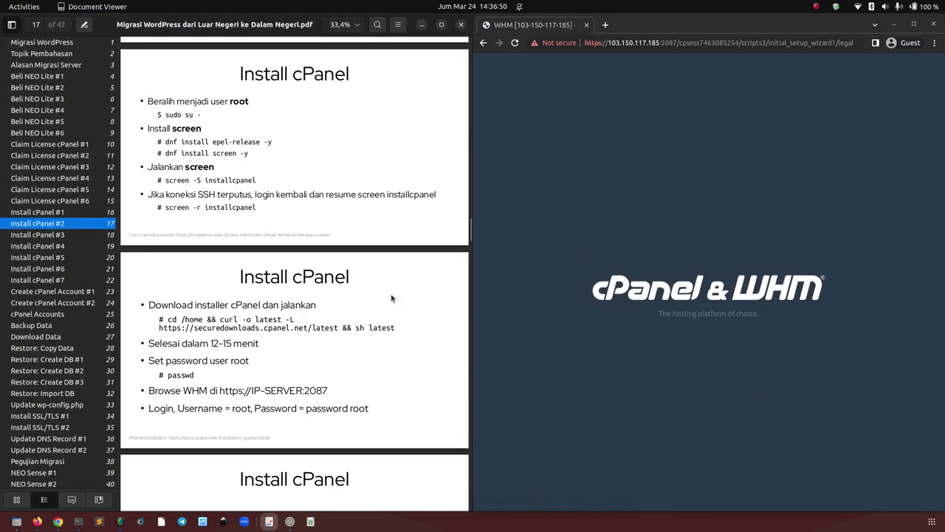
scroll(390, 293, "down", 5)
scroll(392, 297, "down", 4)
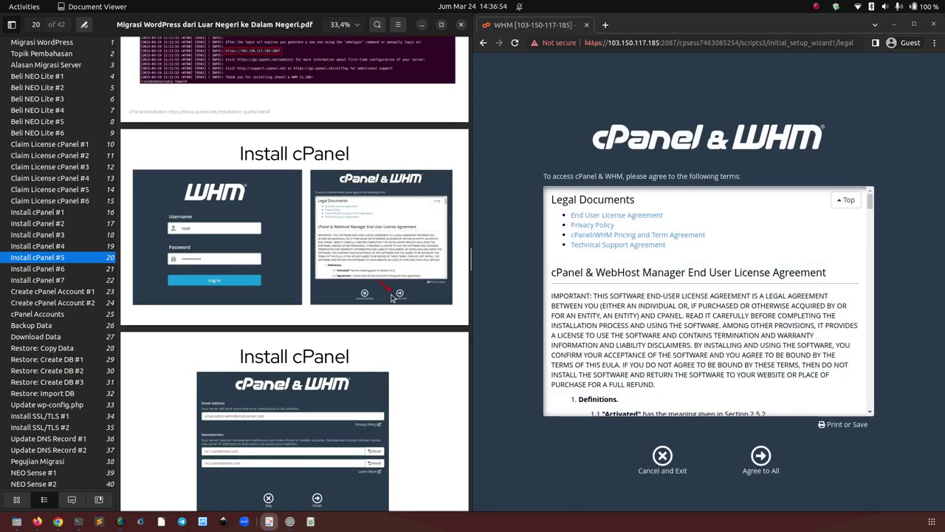
left_click(515, 274)
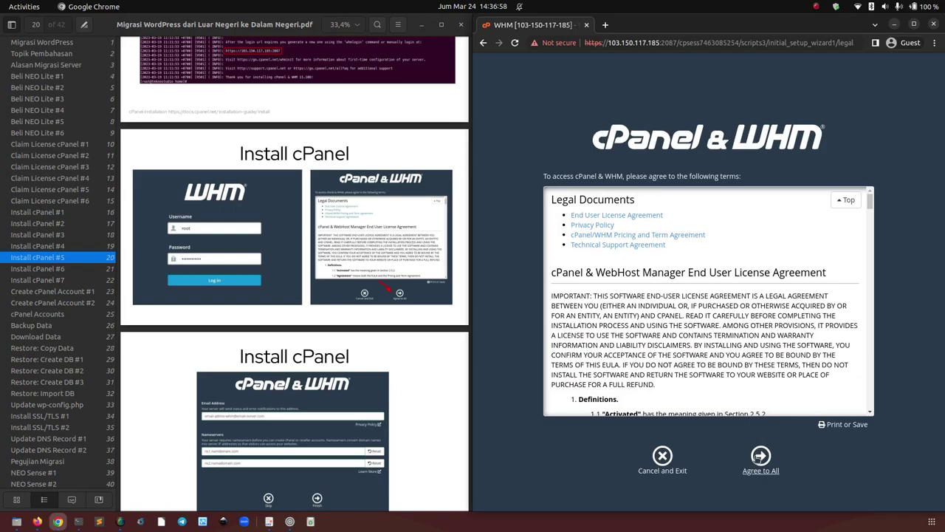
left_click(761, 455)
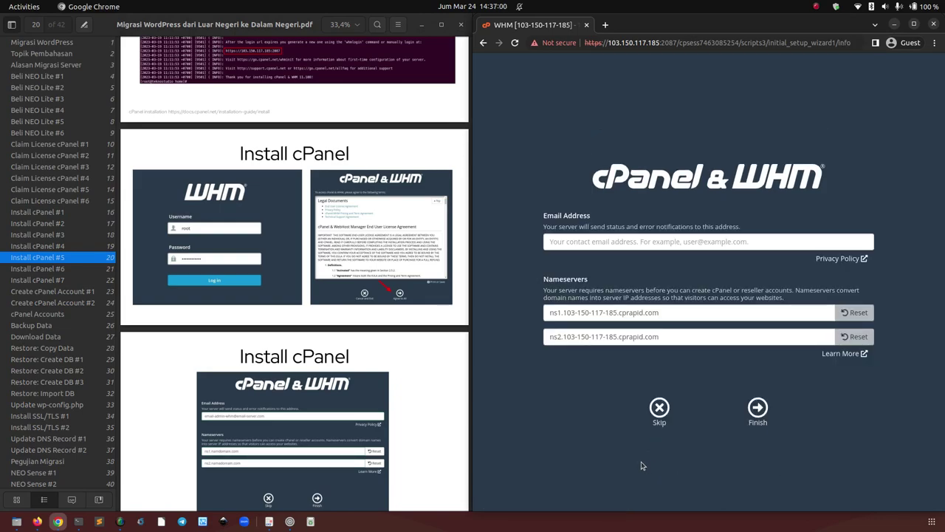
Enter the contact email address and set the first nameserver to ns1.teknostudio.my.id
left_click(630, 236)
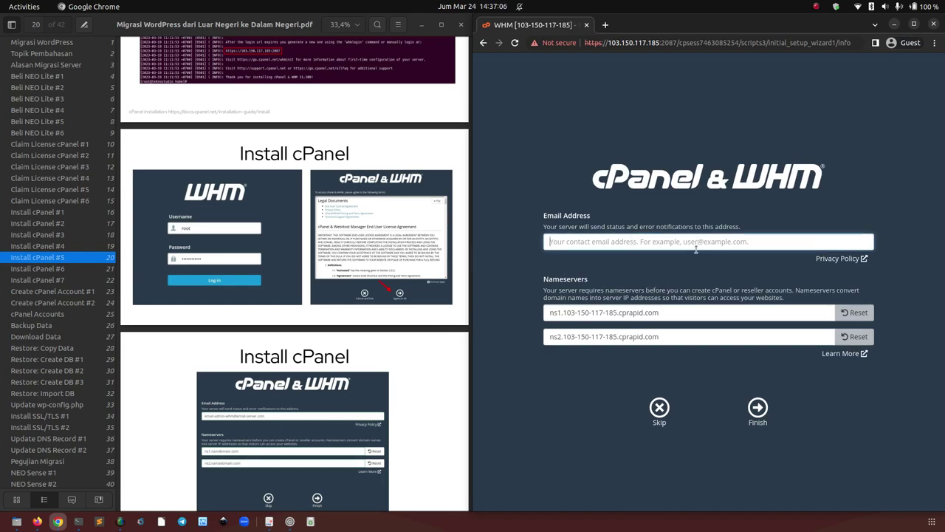
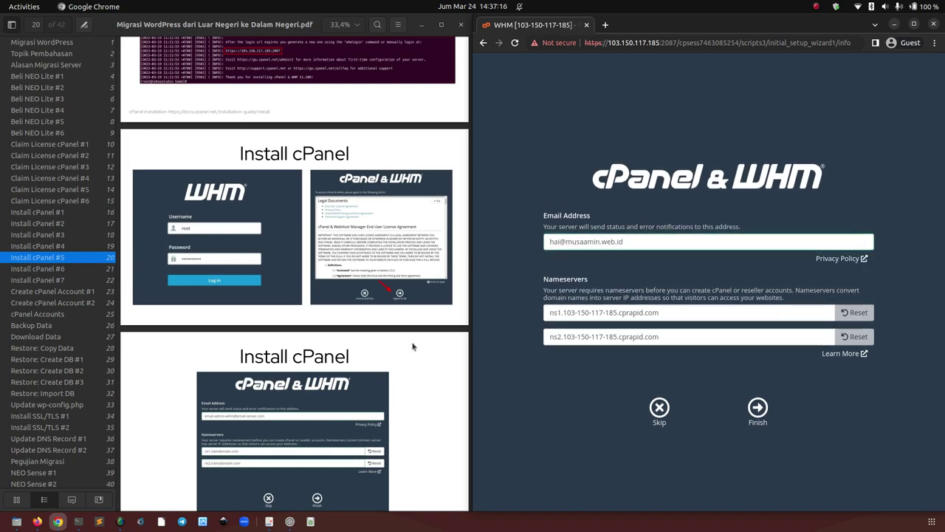
left_click(674, 312)
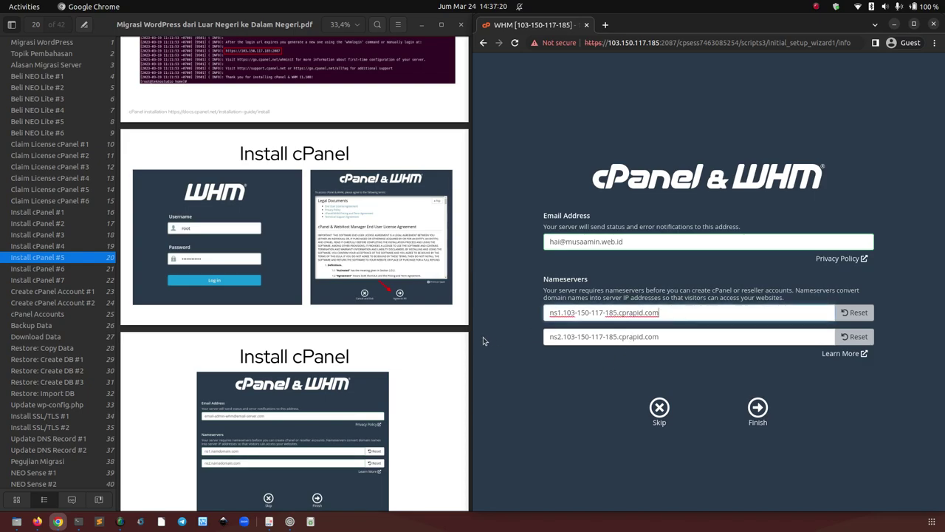
key("ctrl+a")
type("ns")
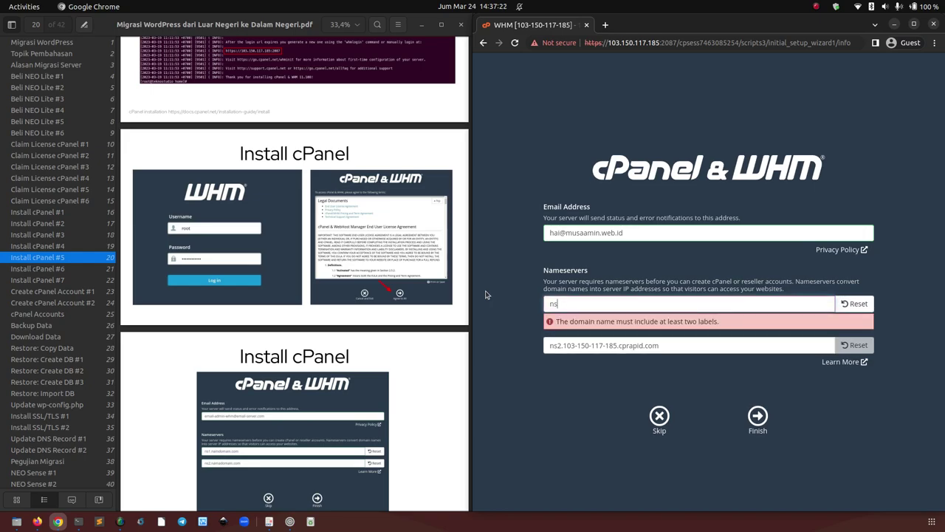
type("1.teknost")
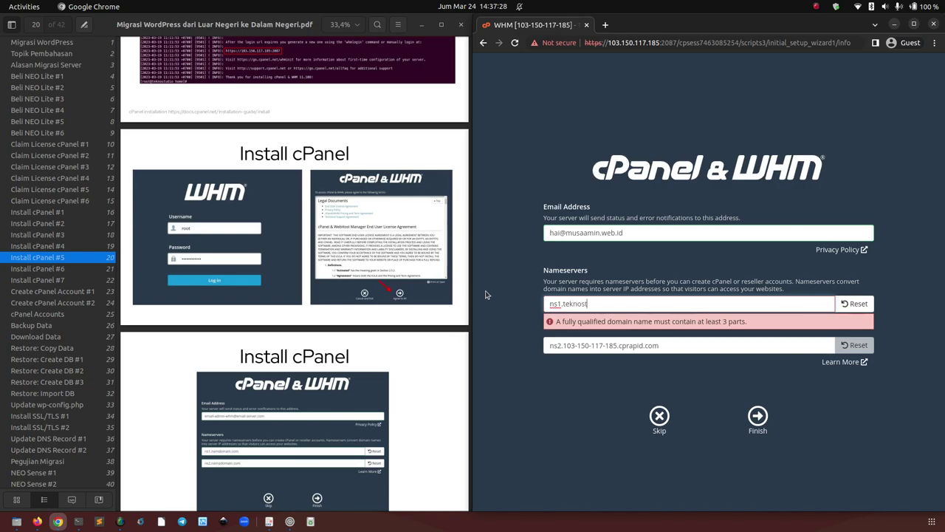
type("udio.my.iod")
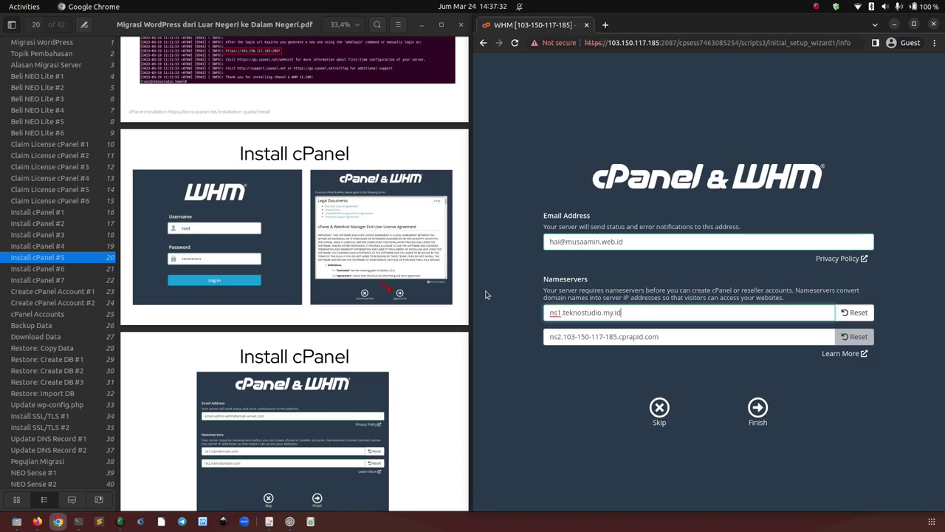
Set the second nameserver to ns2.teknostudio.my.id and finish the WHM setup wizard
triple_click(553, 316)
key("ctrl+c")
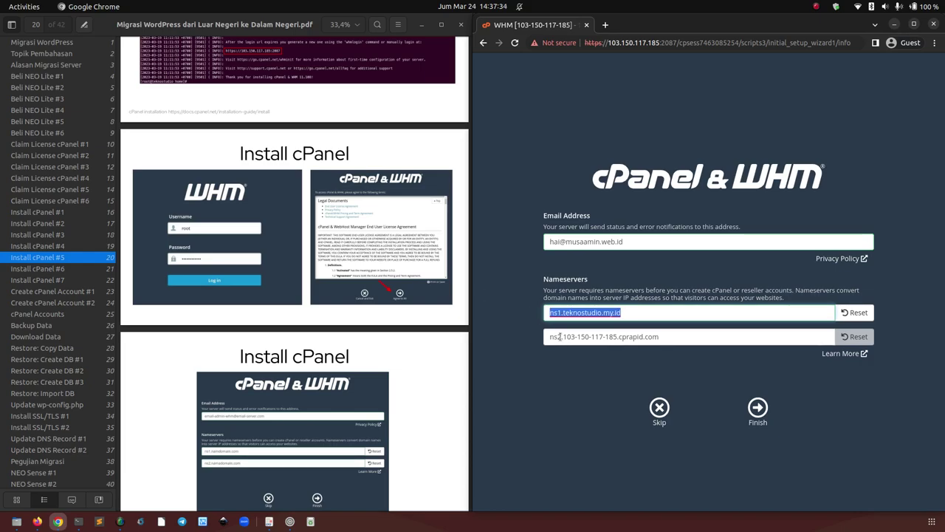
left_click(555, 338)
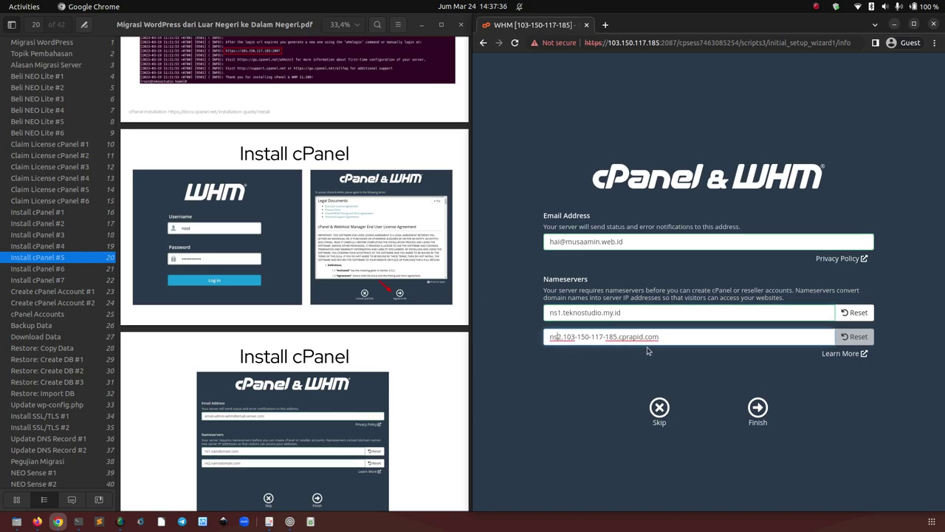
key("ctrl+a")
key("ctrl+v")
key("BackSpace")
type("2")
left_click(571, 369)
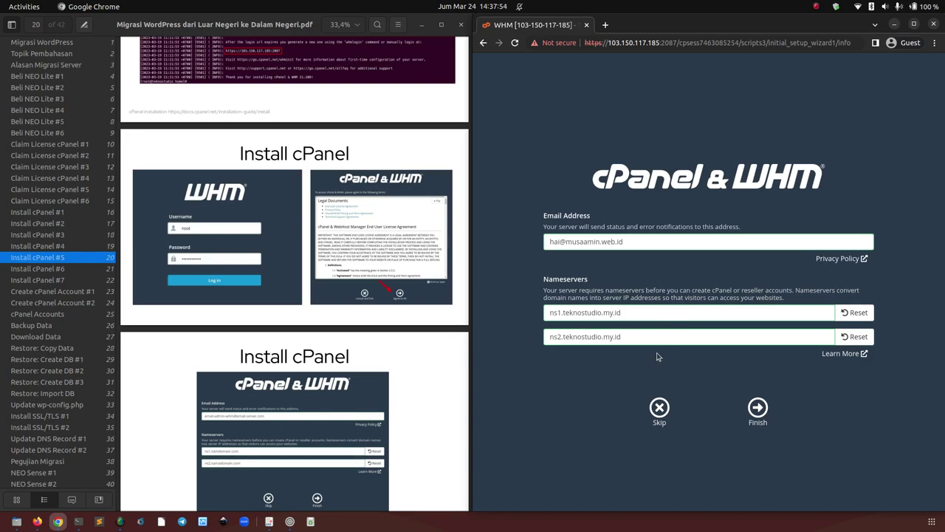
left_click(758, 410)
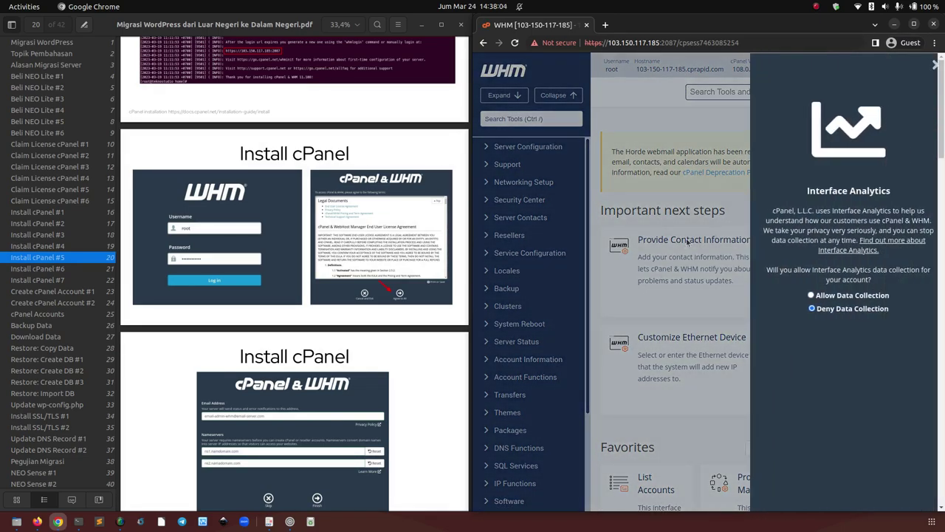
Dismiss the Interface Analytics prompt and maximize Chrome to show the full WHM dashboard
left_click(928, 65)
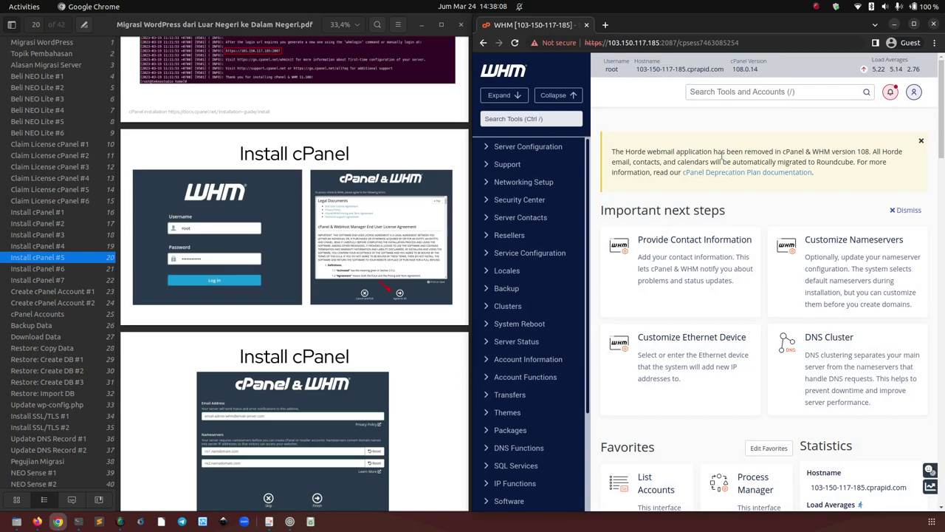
left_click(327, 332)
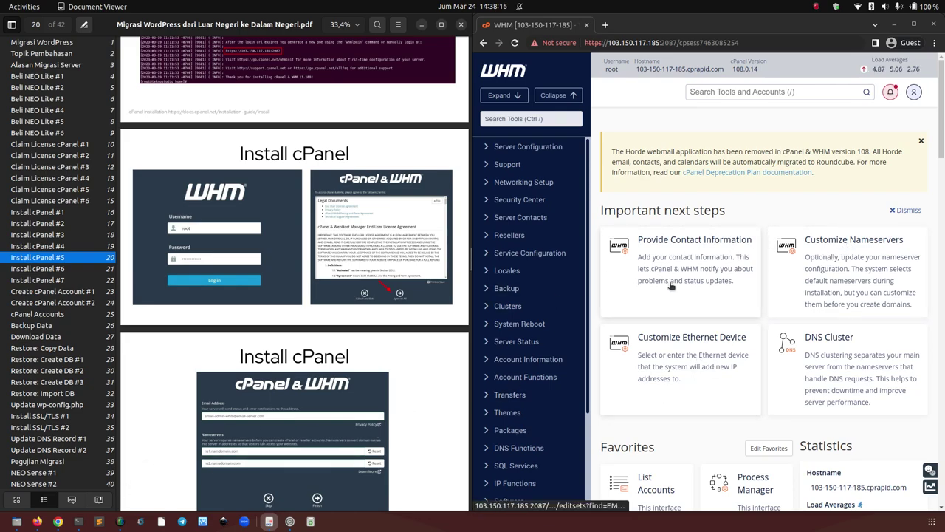
scroll(705, 257, "down", 3)
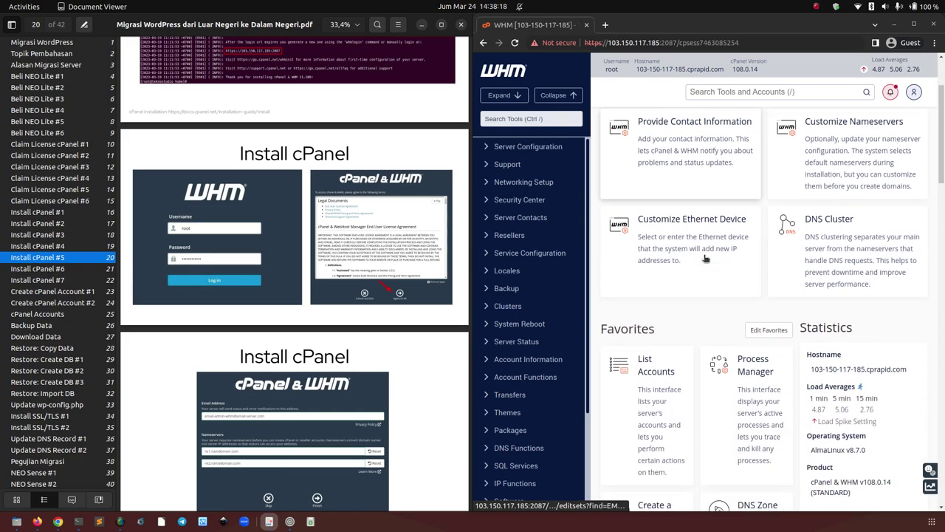
scroll(705, 257, "down", 5)
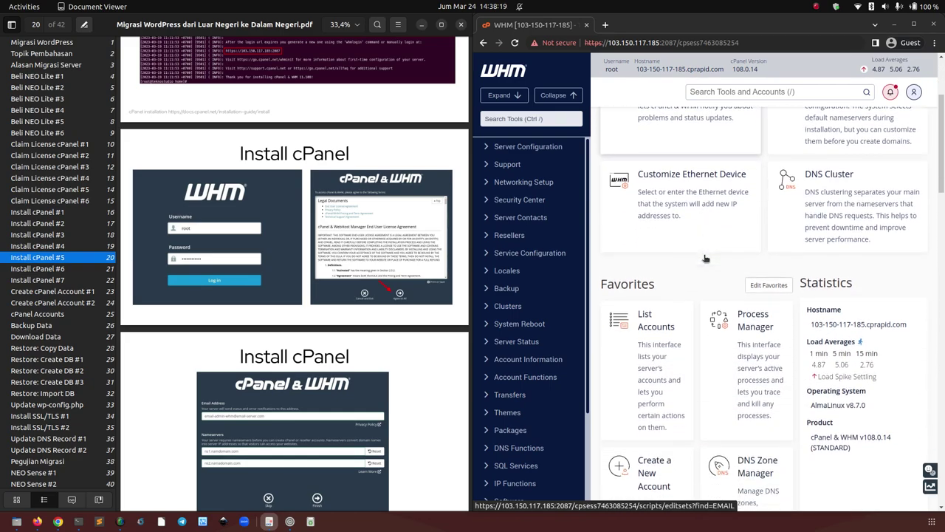
left_click(914, 25)
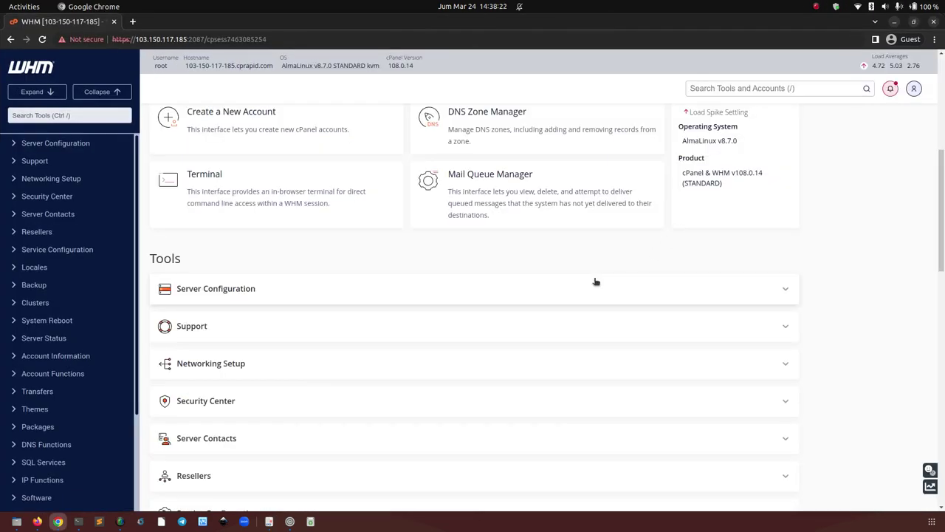
scroll(393, 306, "up", 3)
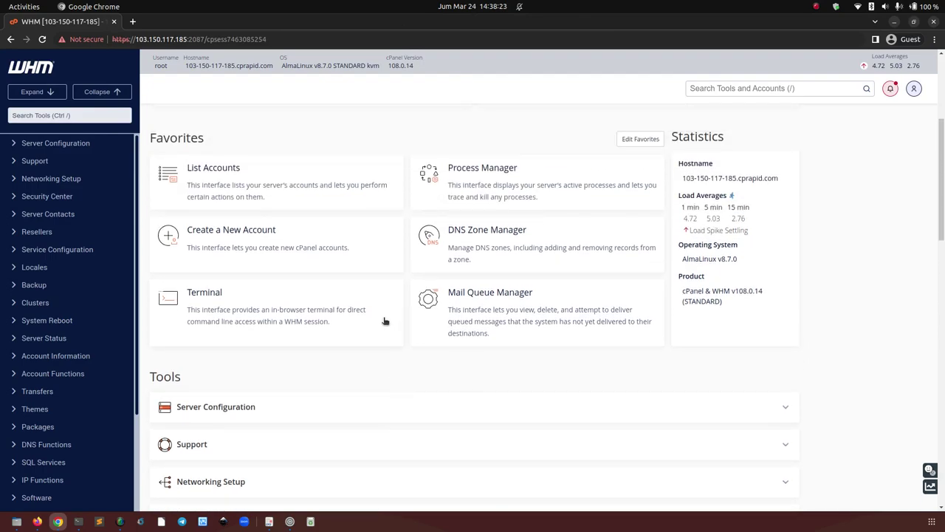
Fill the new account form with domain teknostudio.my.id and username teknostudiomyid, then generate a password
left_click(262, 231)
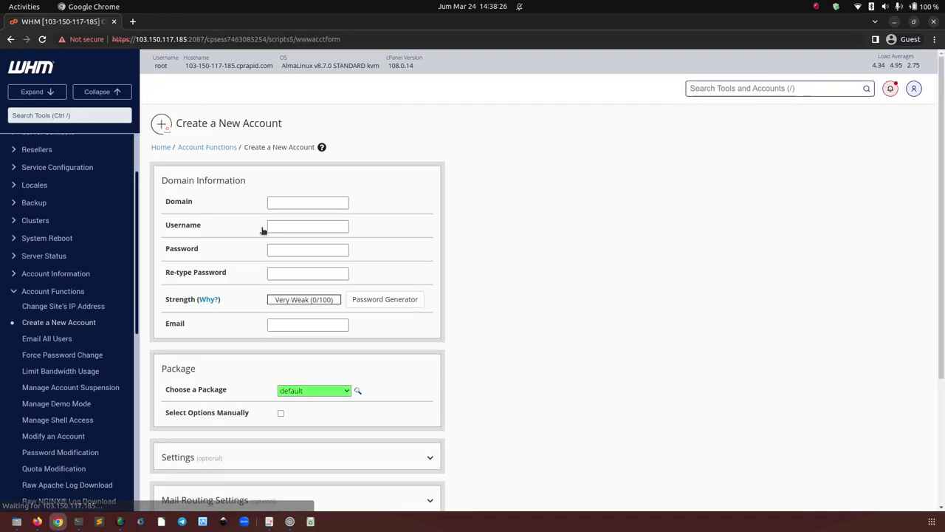
left_click(309, 202)
type("tekno")
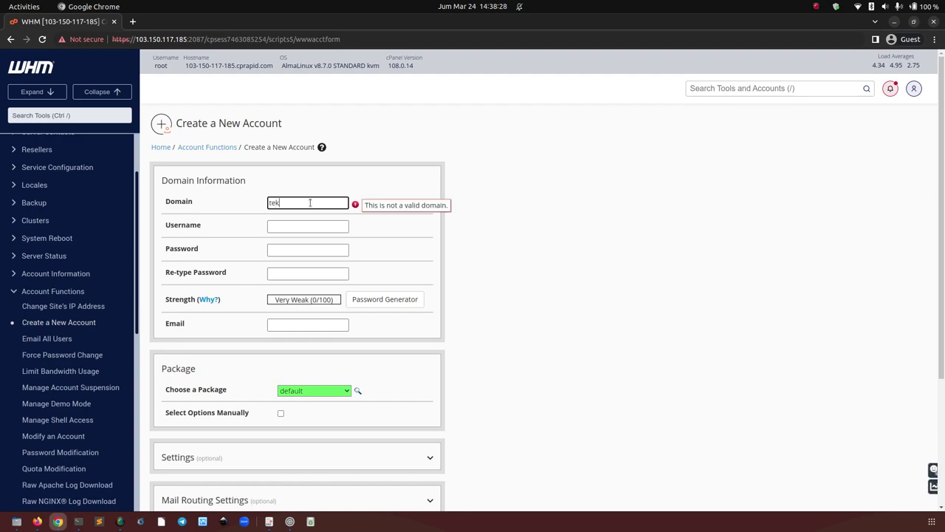
type("udio")
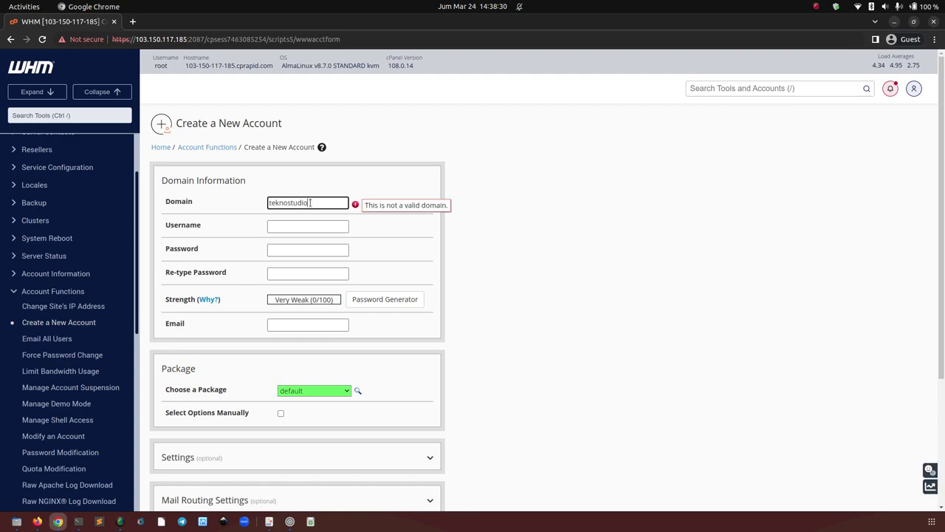
type(".my.id")
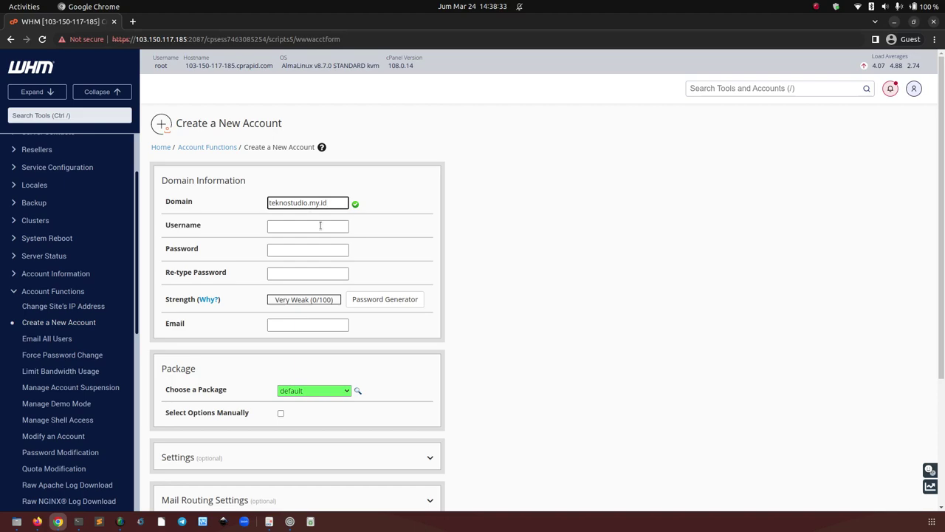
left_click(320, 226)
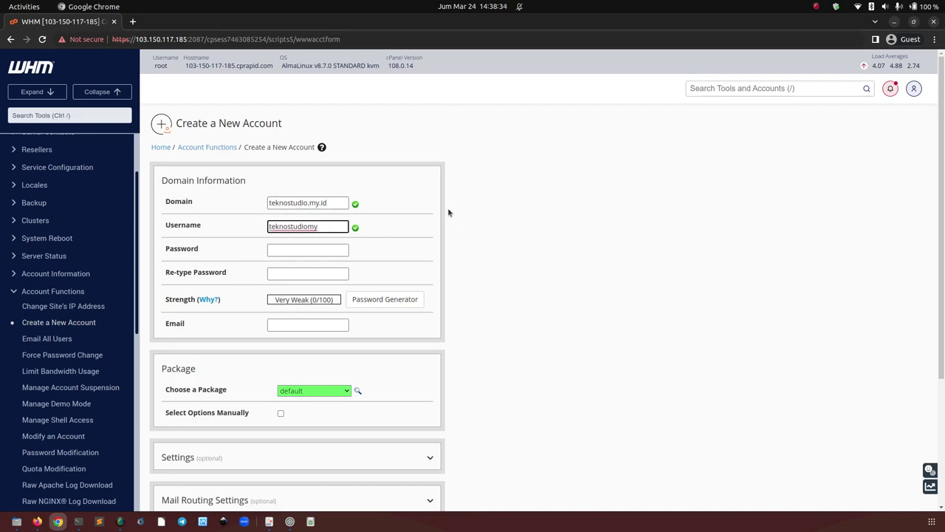
type("id")
left_click(505, 205)
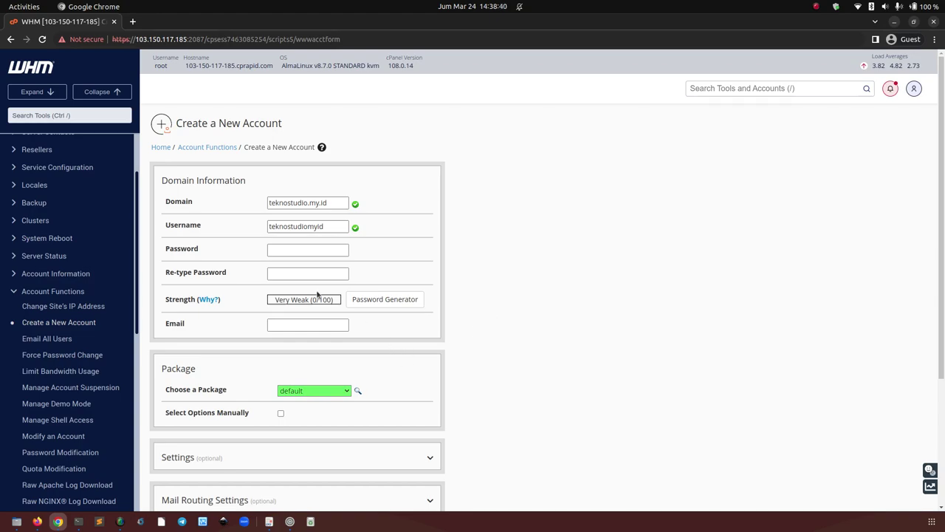
left_click(382, 301)
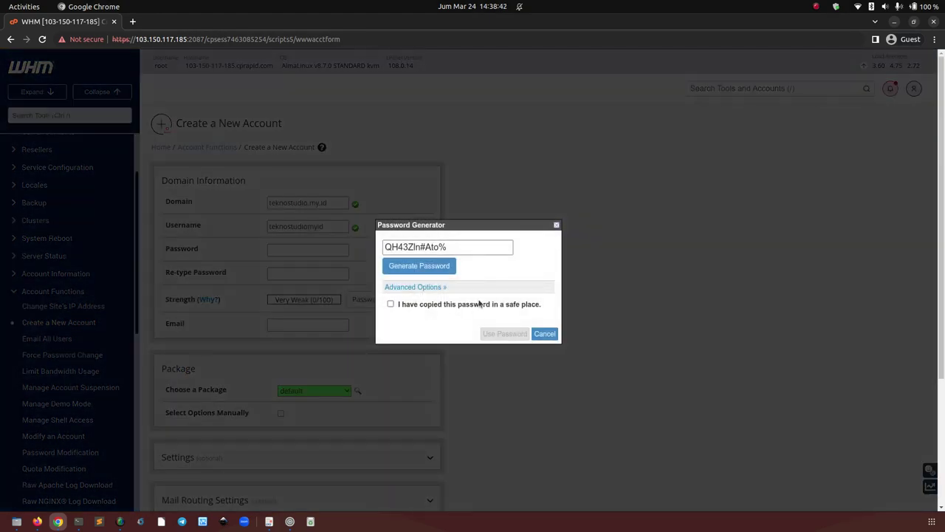
Copy the generated password, confirm it was saved, and apply it to both password fields
left_click_drag(510, 247, 373, 248)
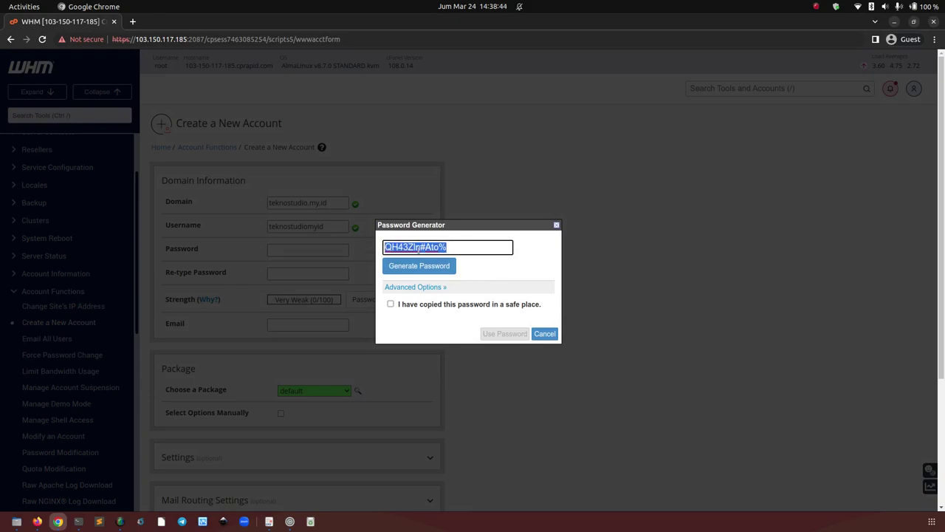
right_click(425, 250)
left_click(443, 272)
left_click(447, 304)
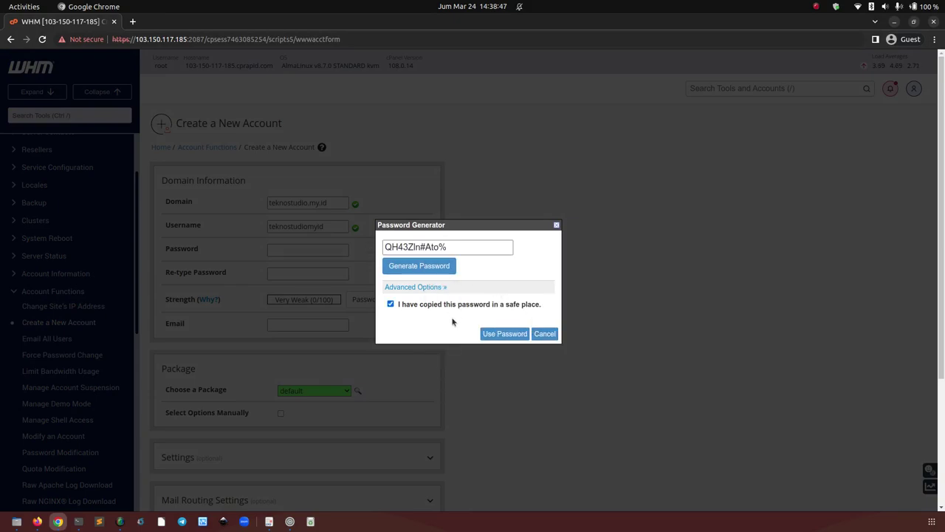
left_click(503, 333)
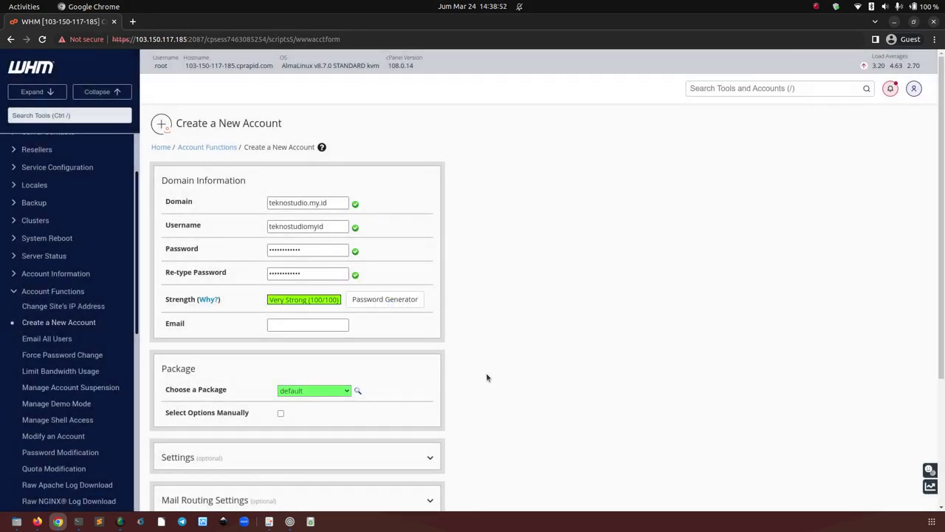
left_click(99, 522)
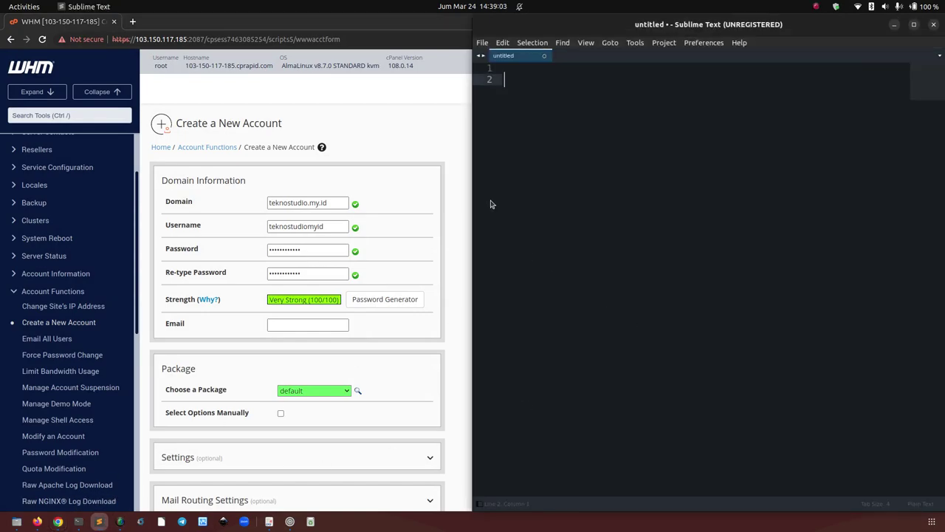
Save the password in a Sublime Text note, then create the teknostudio.my.id account
key("ctrl+v")
left_click(444, 142)
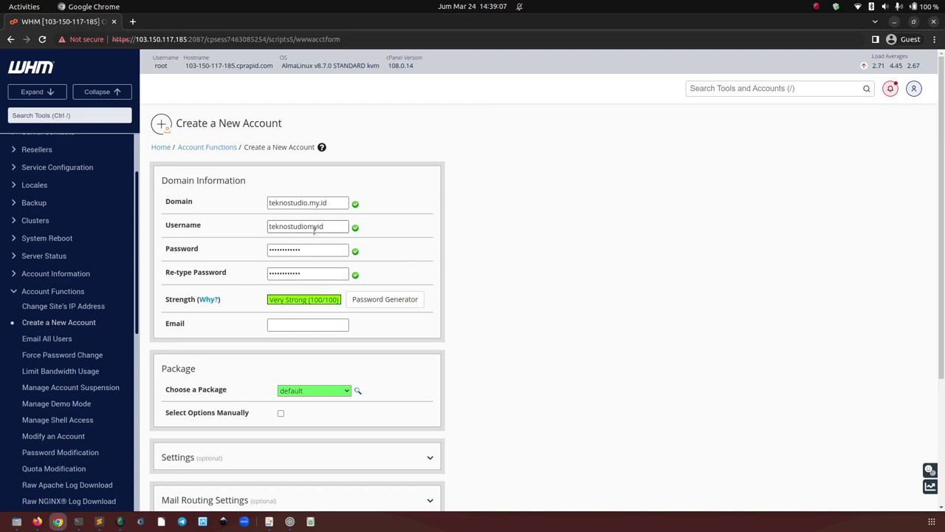
scroll(325, 236, "down", 3)
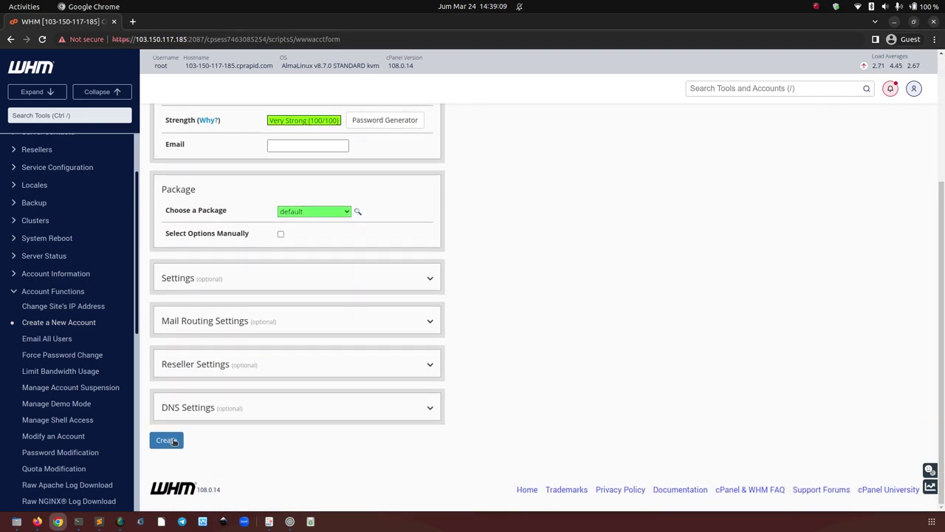
left_click(168, 440)
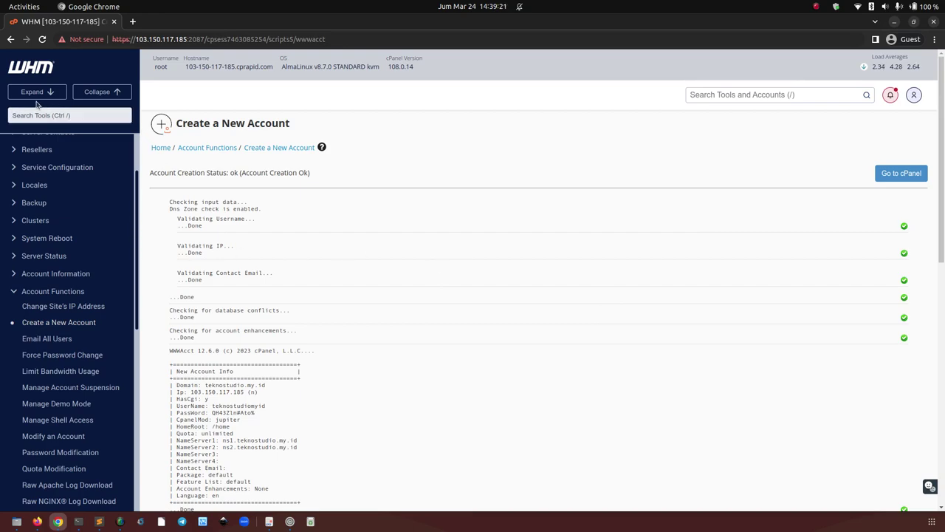
Return to the WHM home page and open List Accounts to view teknostudio.my.id
left_click(32, 67)
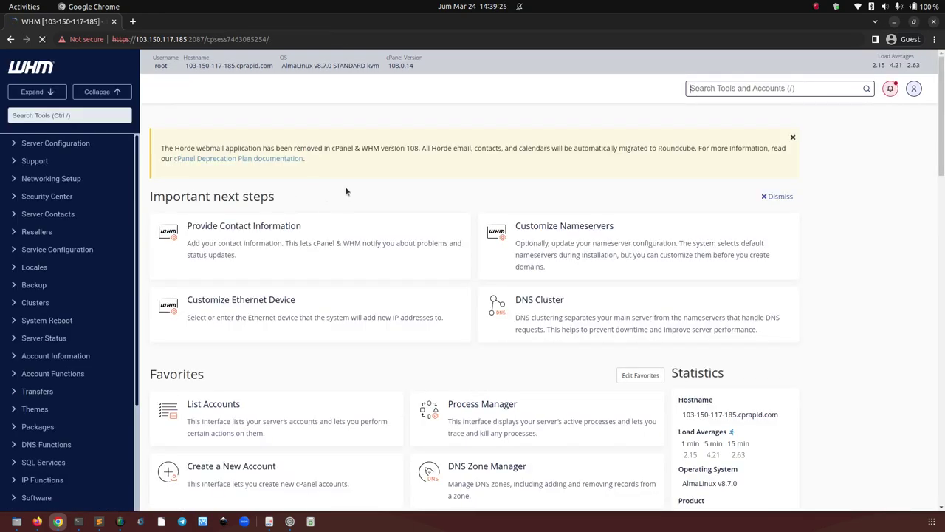
scroll(390, 192, "down", 5)
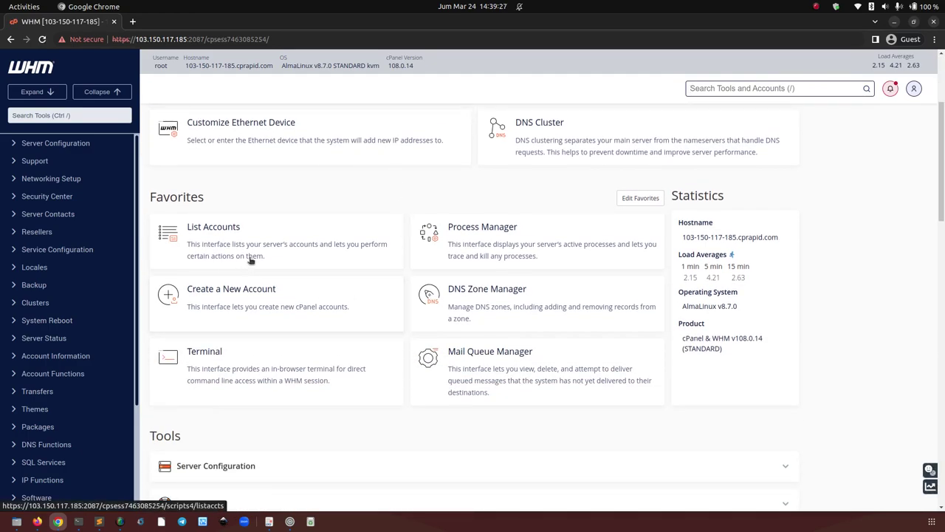
left_click(214, 228)
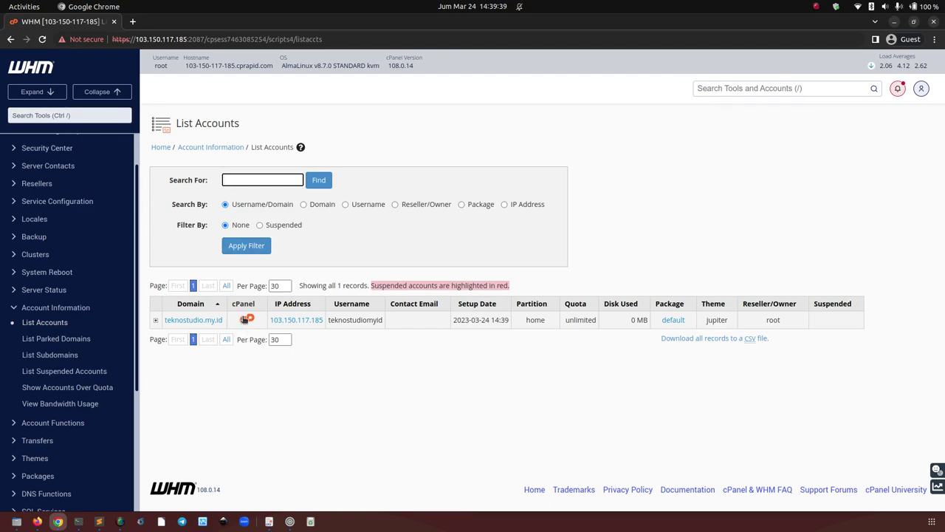
Open cPanel for the teknostudiomyid account and dismiss the welcome and analytics popups
left_click(246, 320)
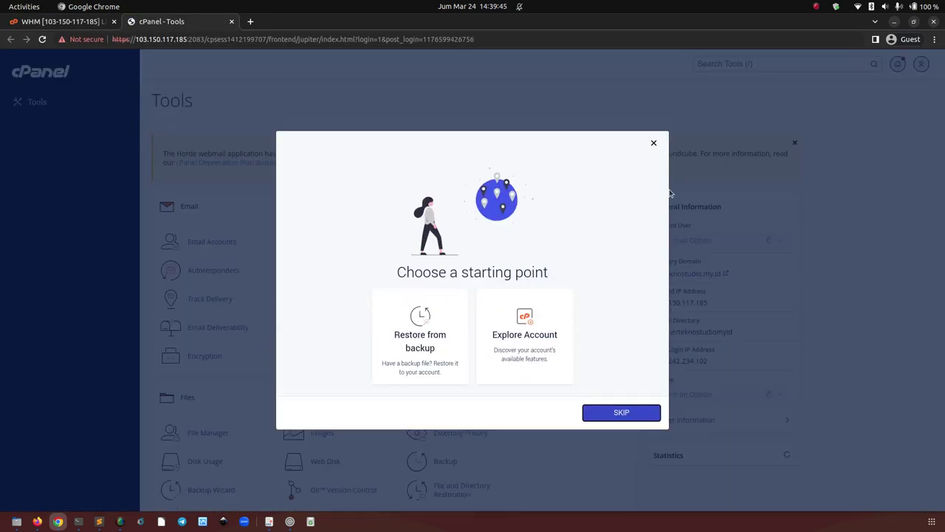
left_click(652, 144)
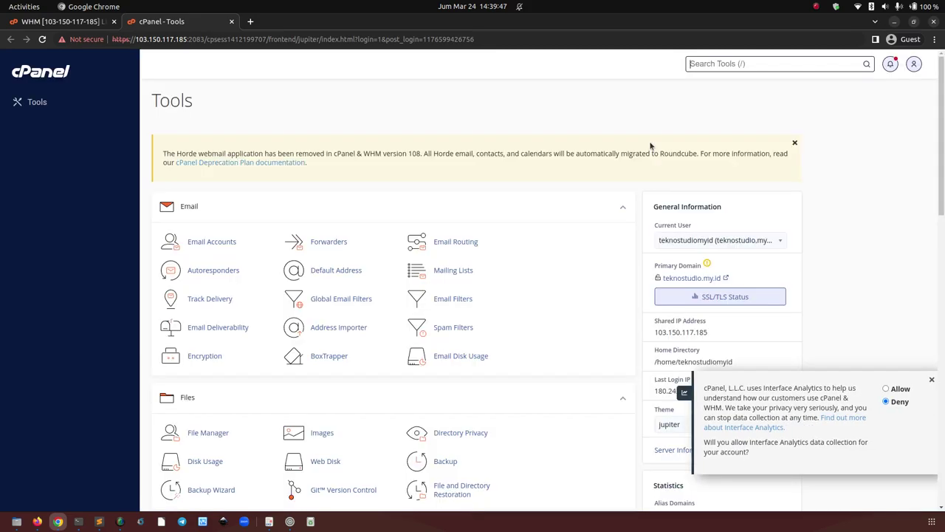
left_click(931, 379)
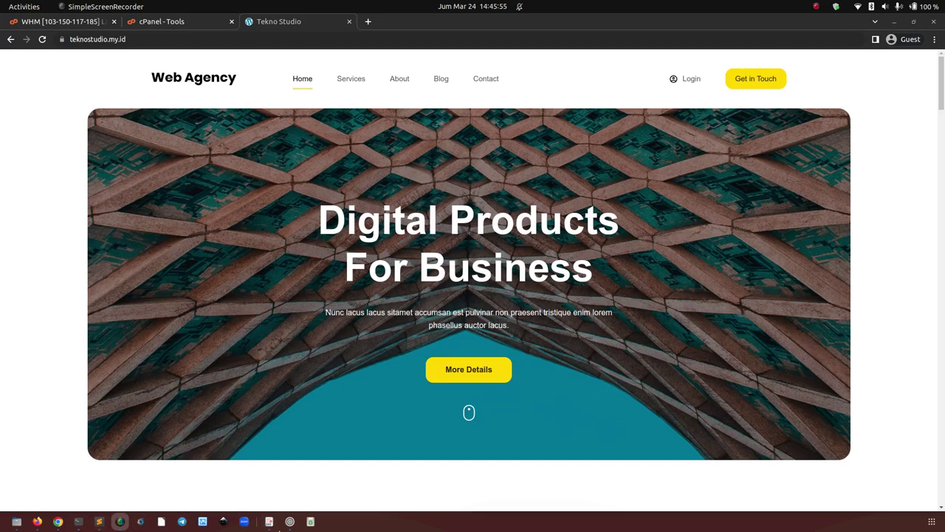
Bring the migration slides PDF and the root terminal to the front
left_click(269, 522)
left_click(78, 522)
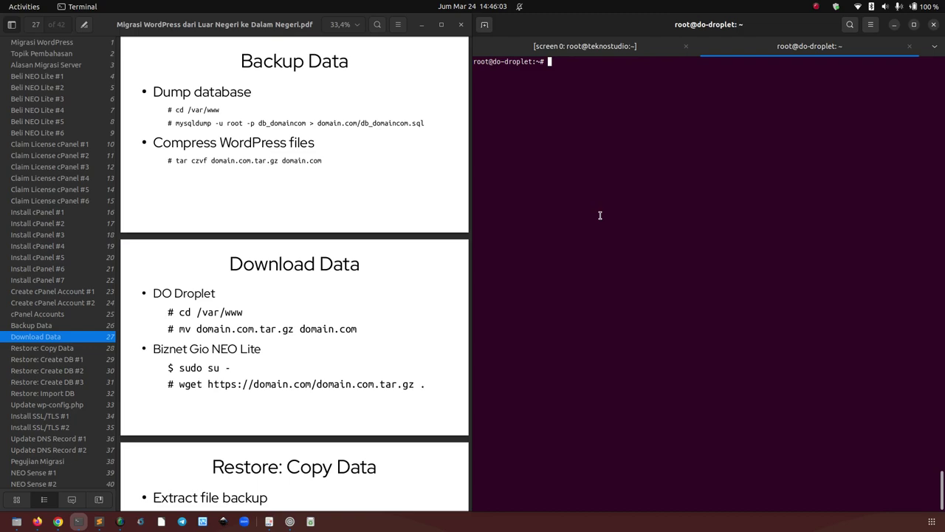
From /var/www, dump the teknostudio database with mysqldump into teknostudio.my.id/db_teknostudio.sql
type("cd /var/www/")
key("Return")
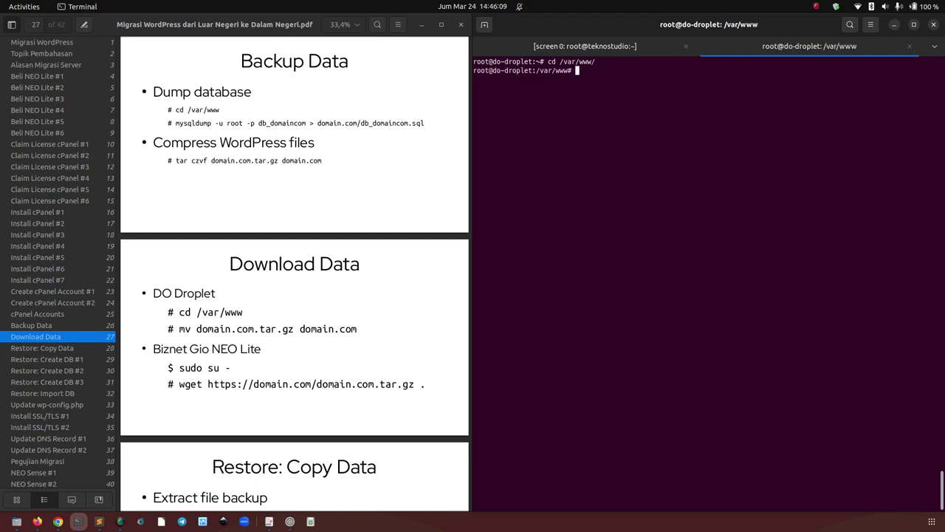
type("mysqldump -u root -p teknost")
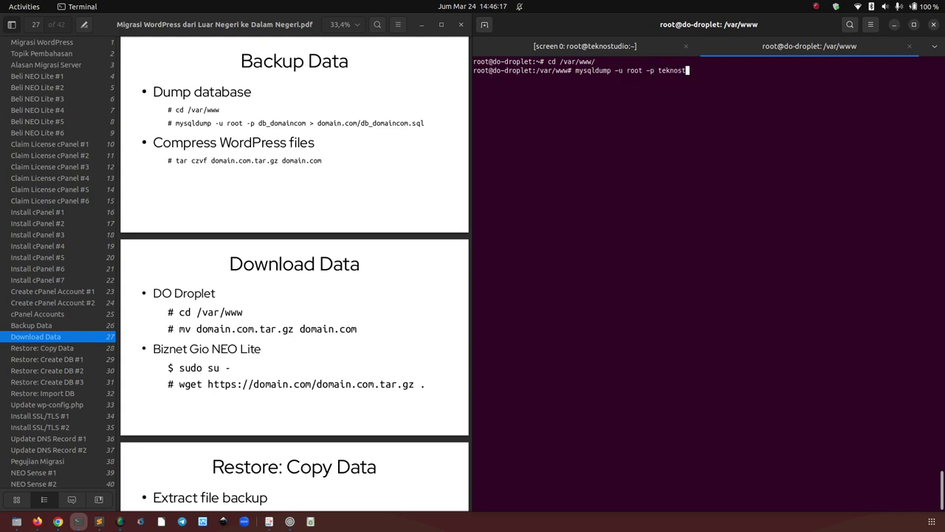
type("udio")
type(" > ")
type("tekn")
key("Tab")
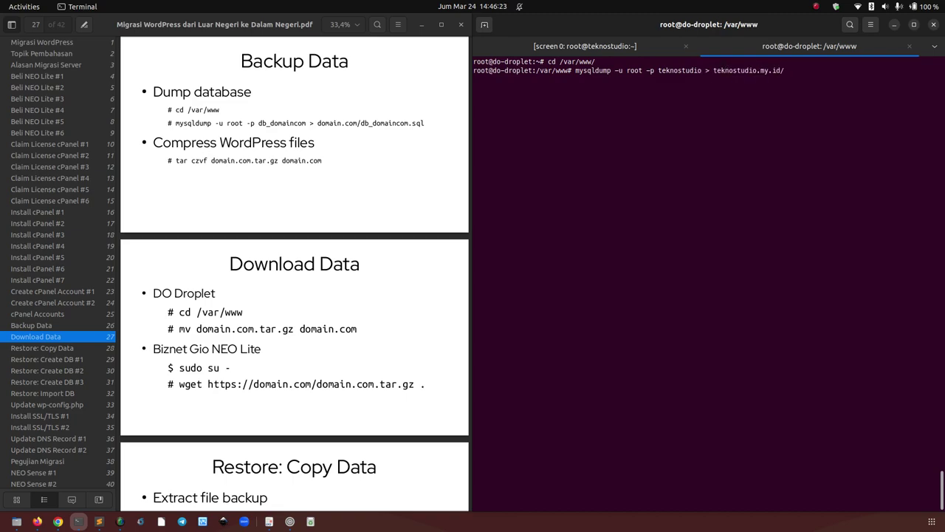
type("db_teknostudio.sql")
key("Return")
key("Return")
List teknostudio.my.id/ to confirm the new db_teknostudio.sql dump file is there
type("ls -l teknostudio.my.id/")
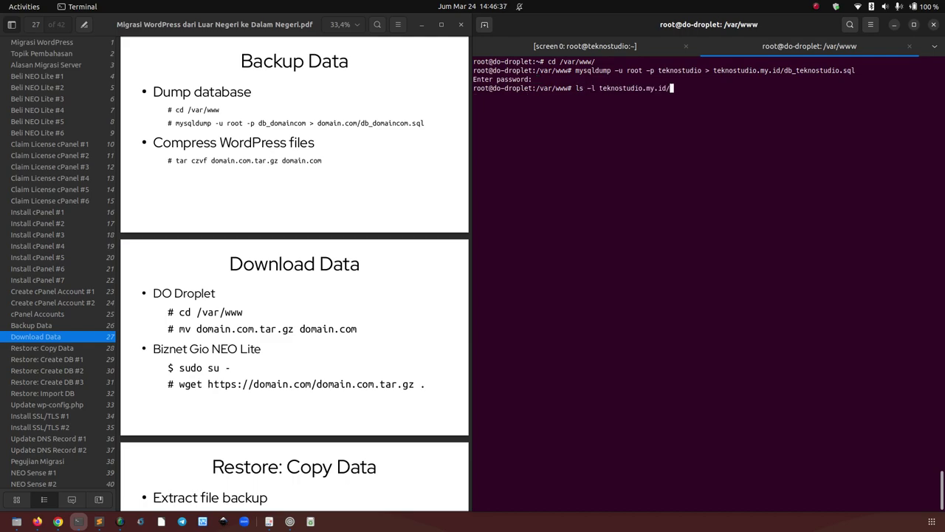
key("Return")
double_click(684, 105)
left_click(548, 347)
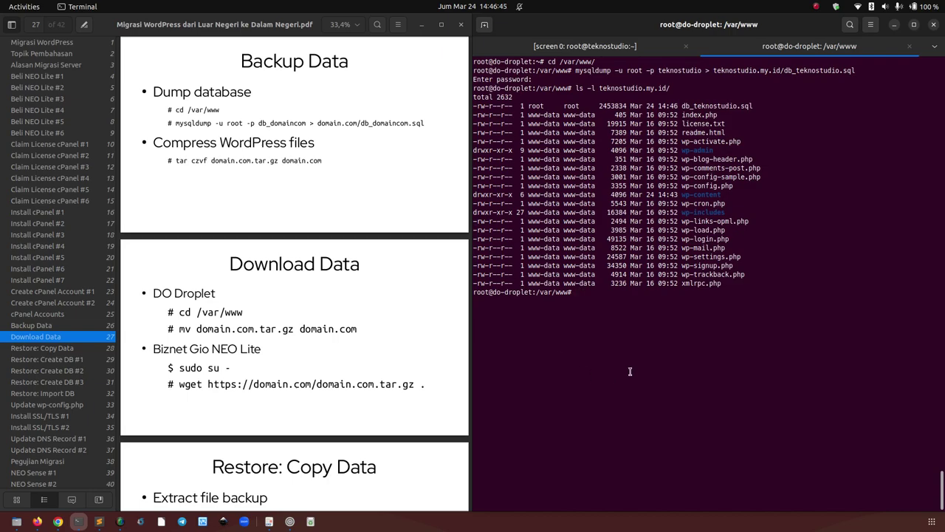
Archive the teknostudio.my.id folder into teknostudio.my.id.tar.gz with tar czvf
type("tar czvf tek")
key("Tab")
key("BackSpace")
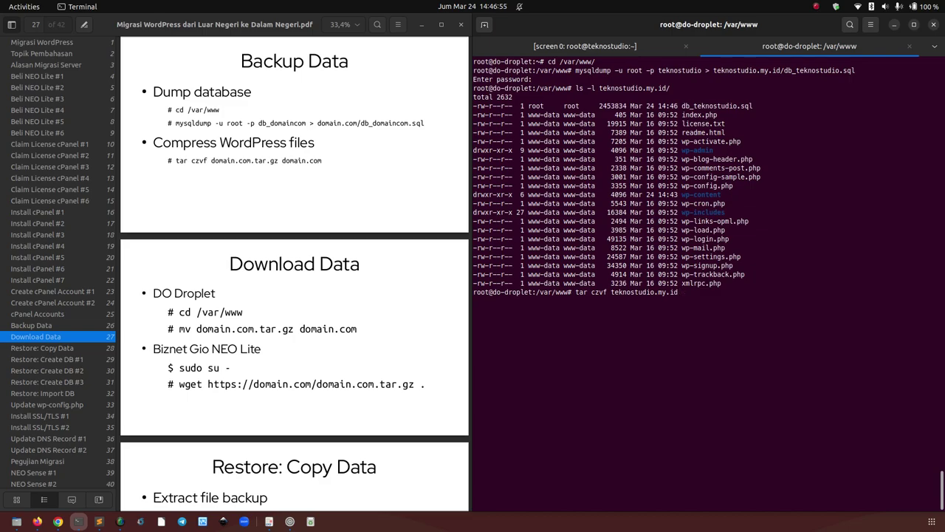
type(".tar.")
type("gz")
type(" tek")
key("Tab")
key("BackSpace")
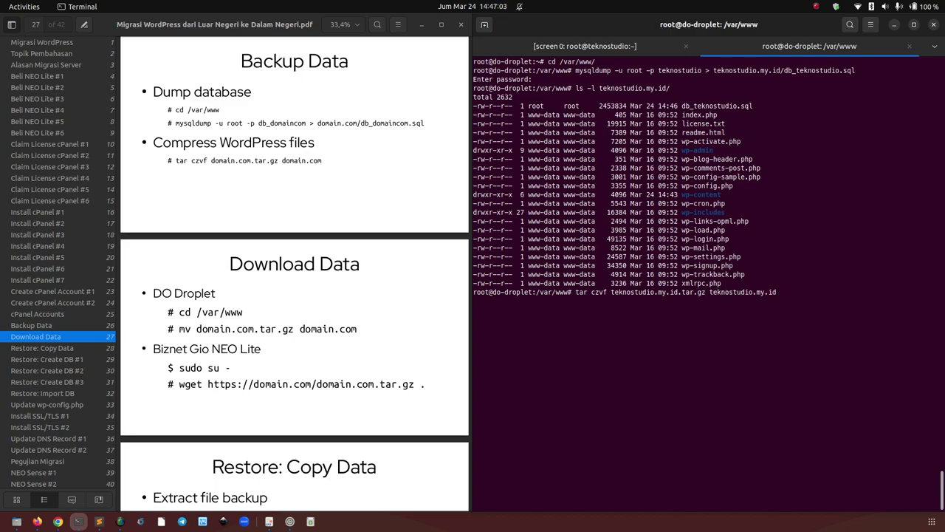
key("Return")
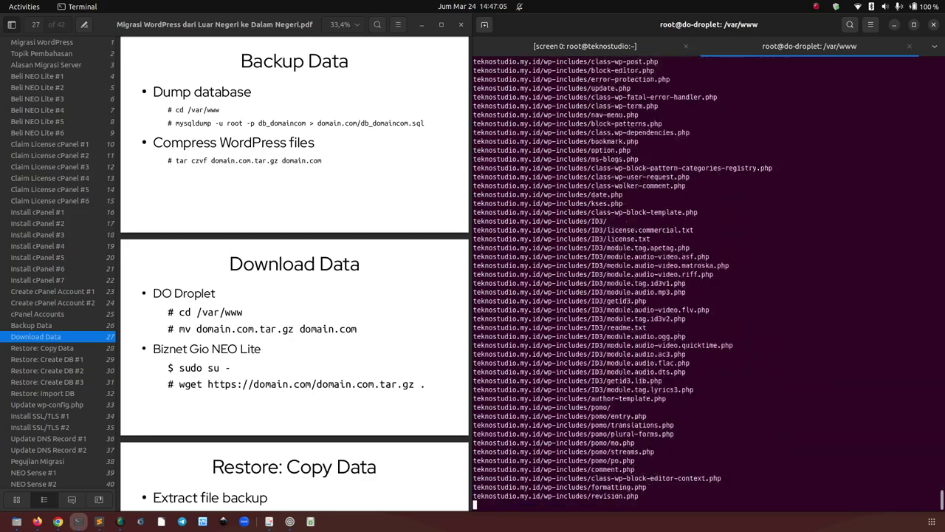
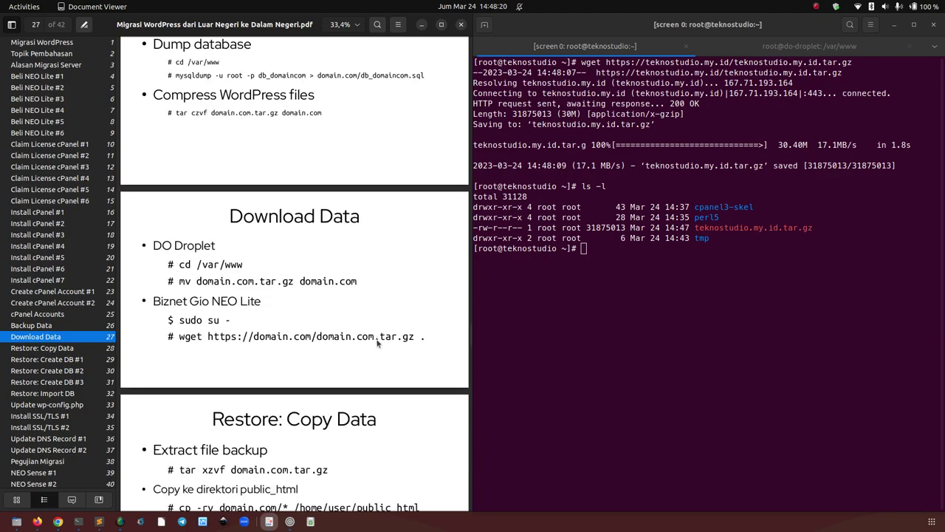
scroll(376, 343, "down", 2)
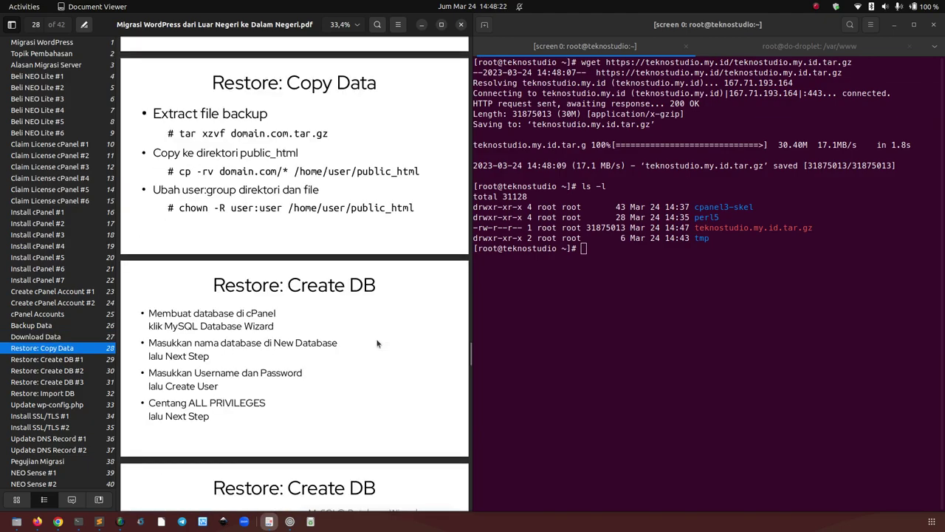
Extract teknostudio.my.id.tar.gz with tar xzvf and clear the terminal screen
left_click(645, 290)
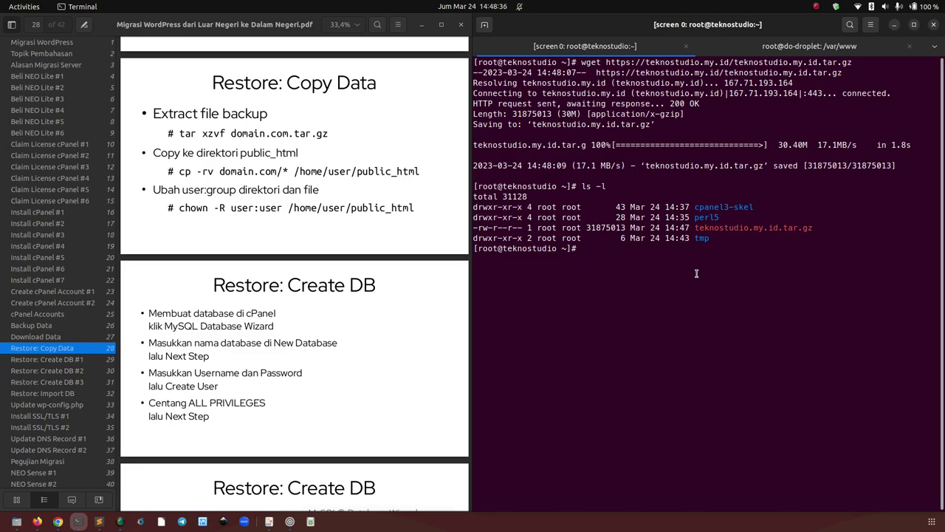
type("tar xzvf te")
key("Tab")
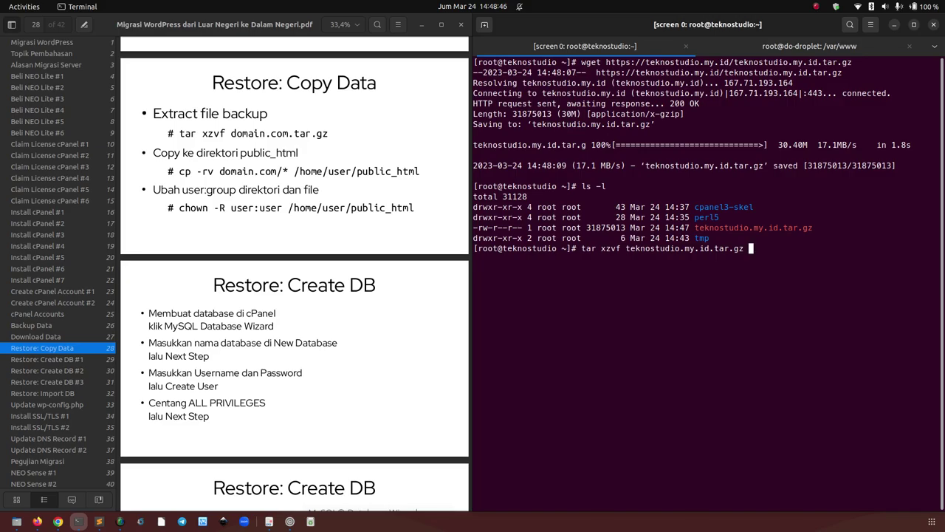
key("Return")
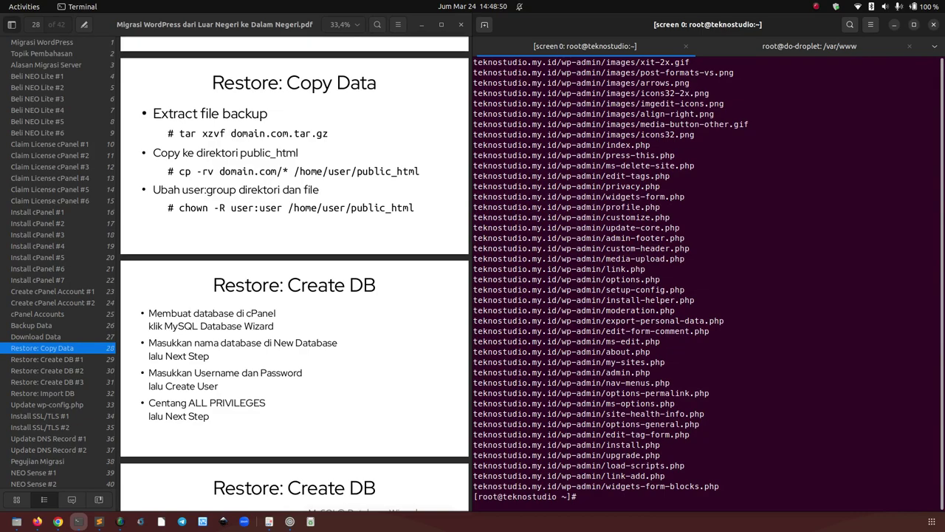
key("ctrl+l")
type("cp ")
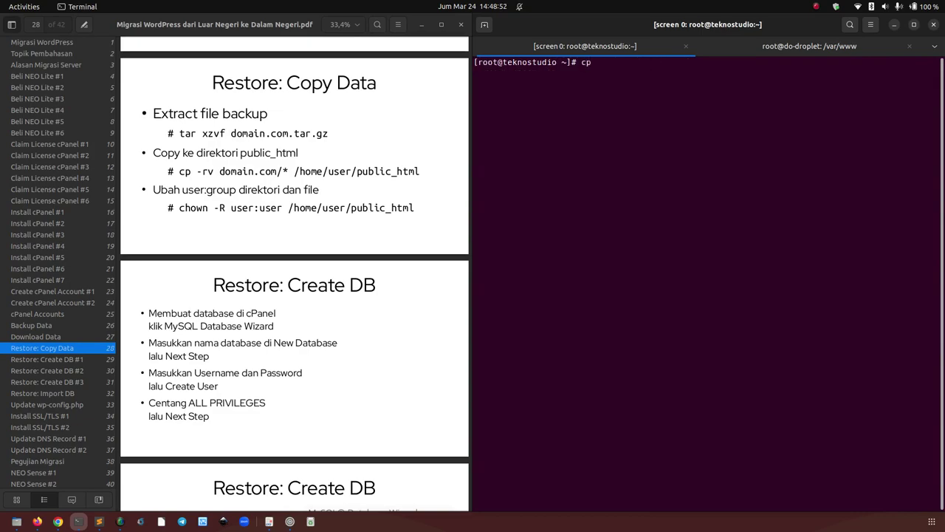
type("-rv ")
type("tekn")
Recursively copy everything in teknostudio.my.id/ into the account's public_html folder with cp -rv
key("Tab")
type("/* ")
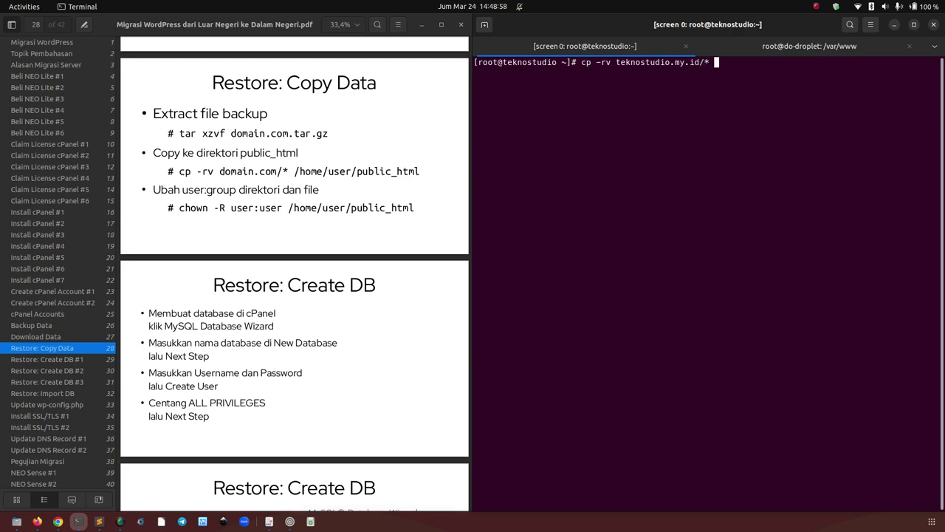
type("/home/")
type("tek")
key("Tab")
type("public_")
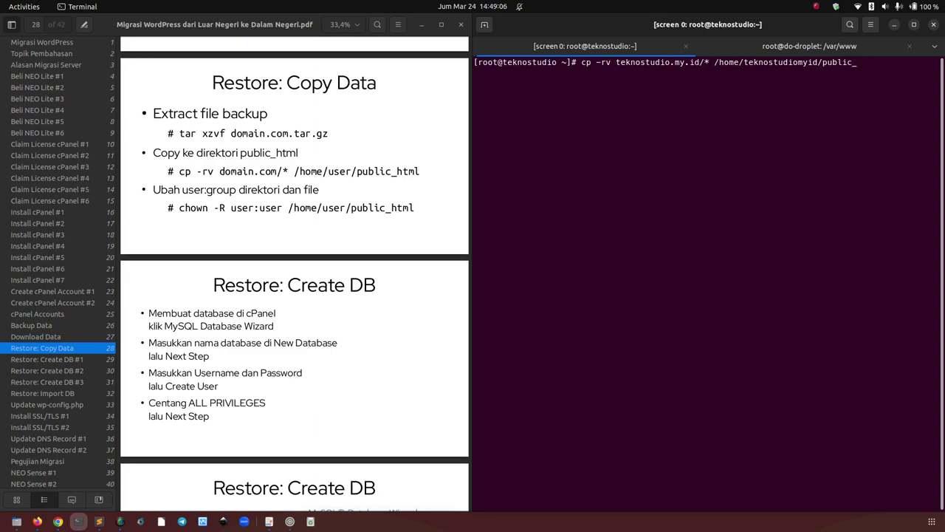
type("h")
key("Tab")
key("Return")
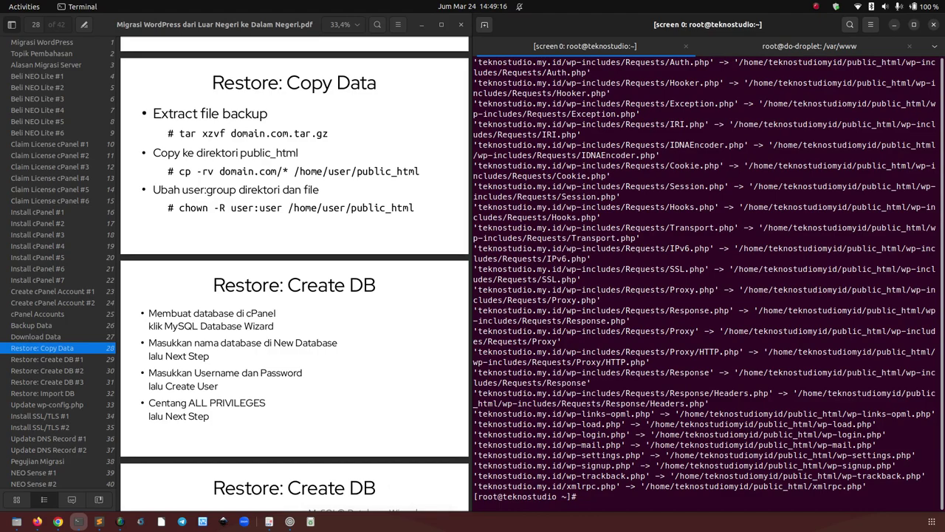
Begin a chown -R command naming the account's username as owner
type("chown -R teknostudio.my.i")
key("BackSpace")
key("BackSpace")
key("BackSpace")
key("BackSpace")
key("BackSpace")
type("myid")
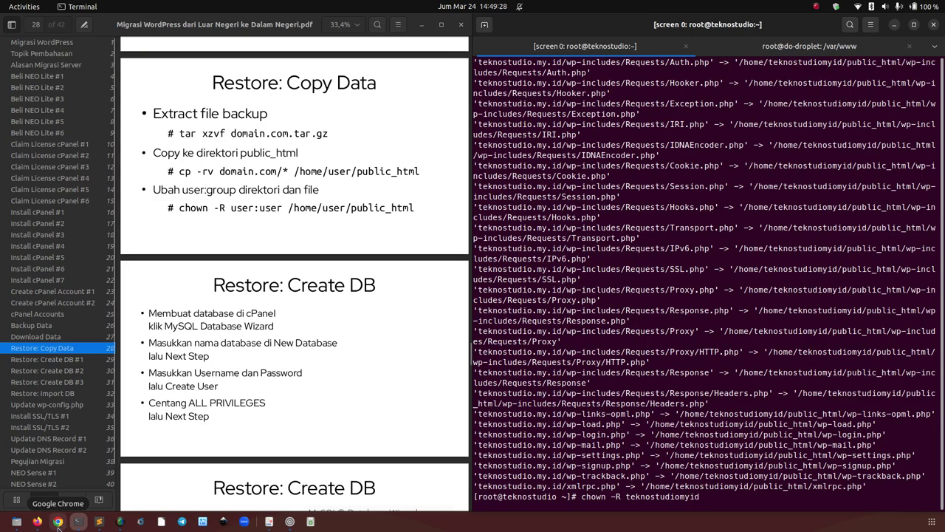
left_click(58, 524)
Open the cPanel account preferences page from the account options list
left_click(172, 25)
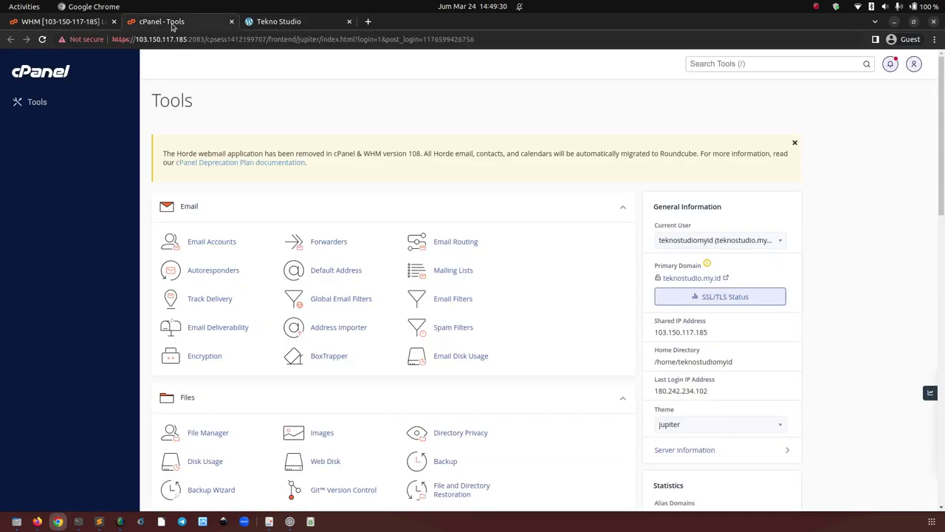
left_click(913, 65)
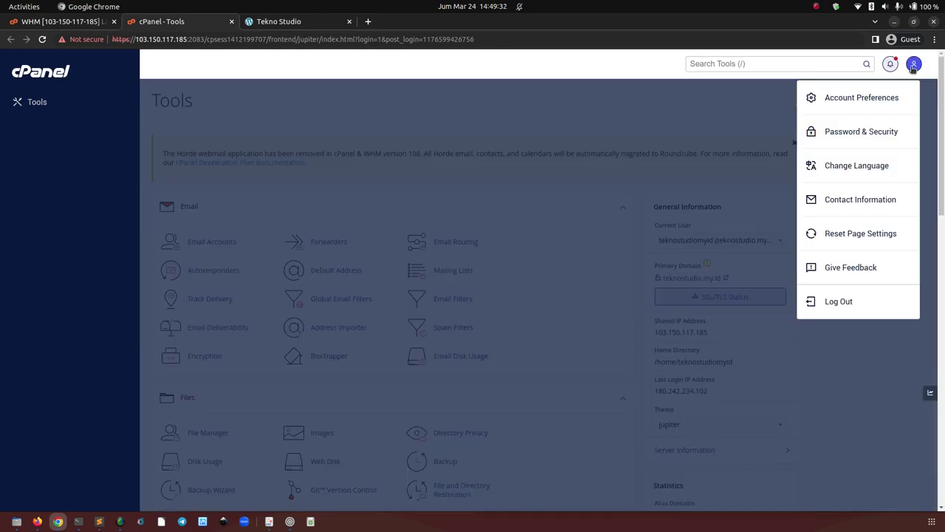
left_click(862, 98)
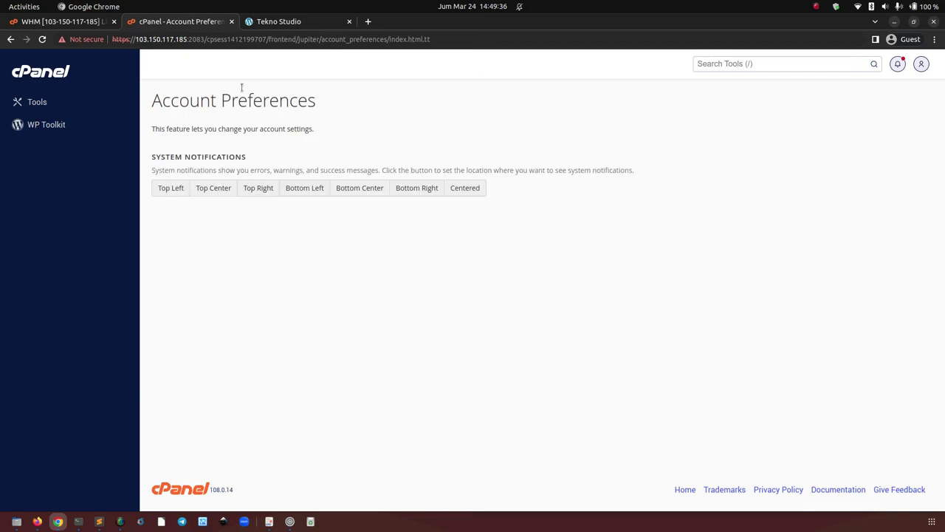
Copy the teknostudio.my.id account's username from WHM's List Accounts page
left_click(68, 22)
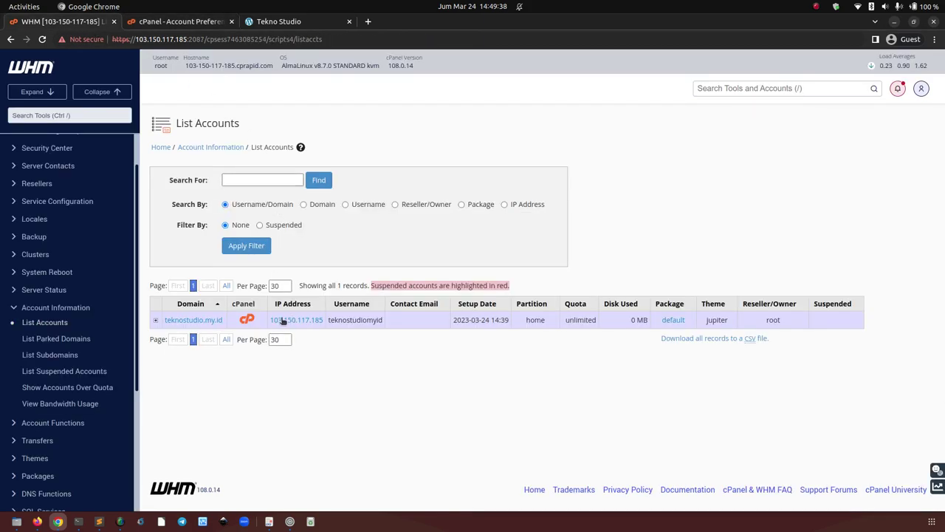
double_click(361, 320)
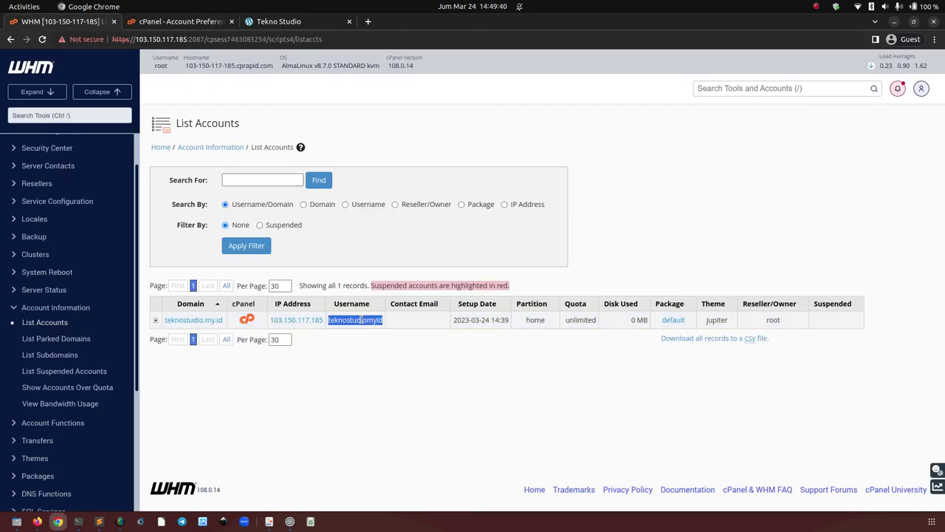
right_click(361, 319)
left_click(373, 328)
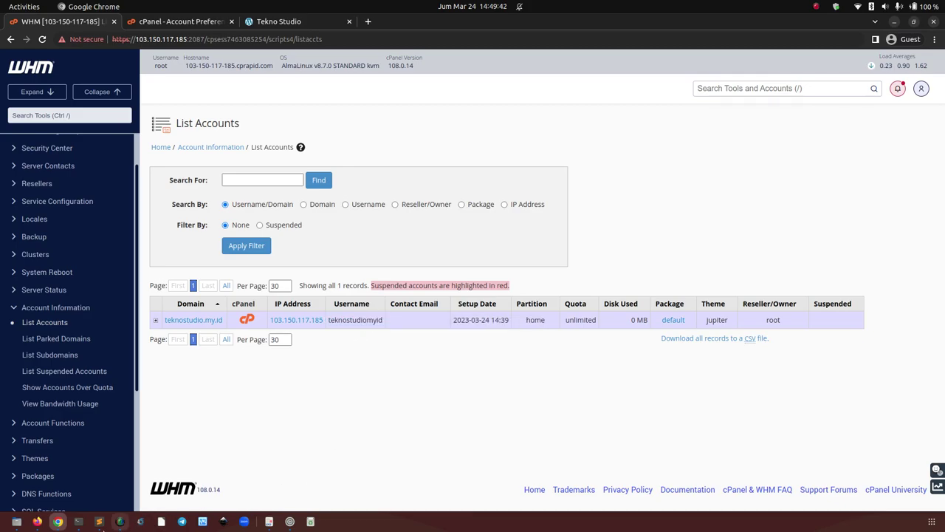
Recursively give the account's user and group ownership of its public_html folder
left_click(77, 521)
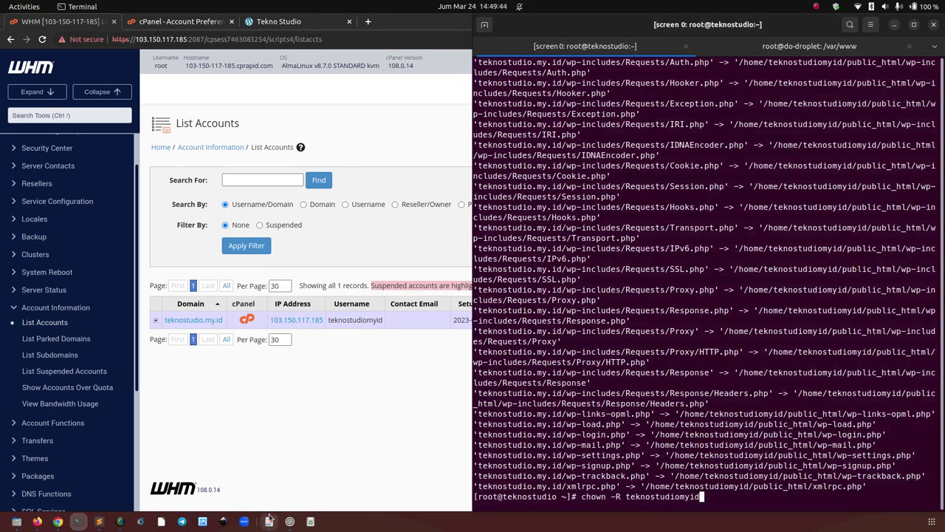
left_click(269, 522)
left_click(794, 272)
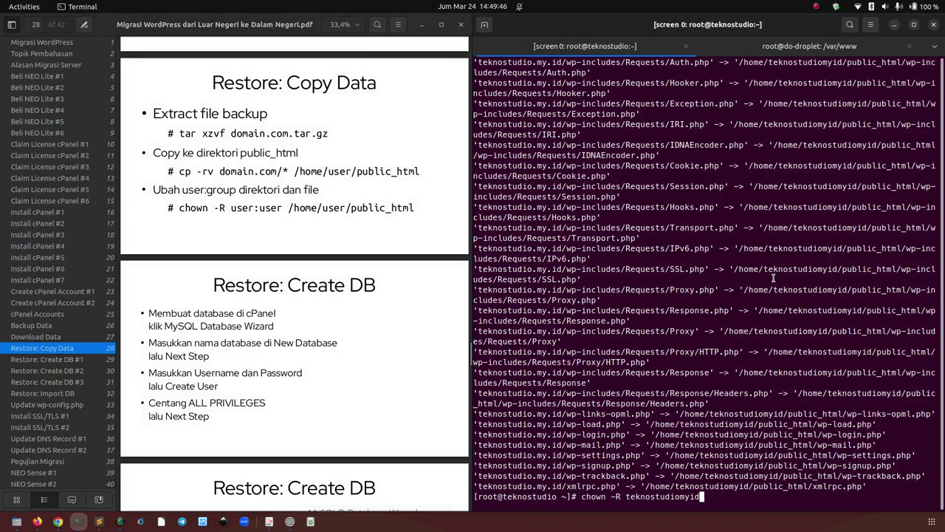
type(":")
right_click(755, 255)
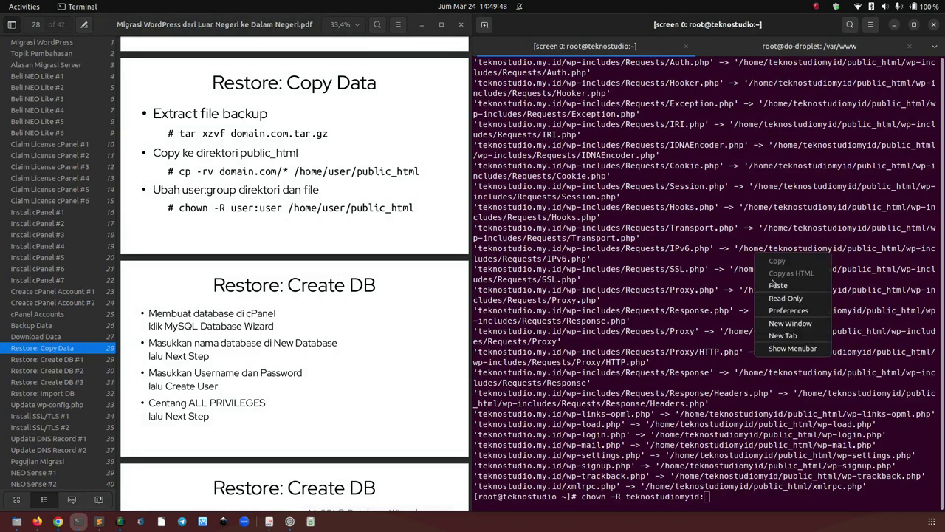
left_click(773, 283)
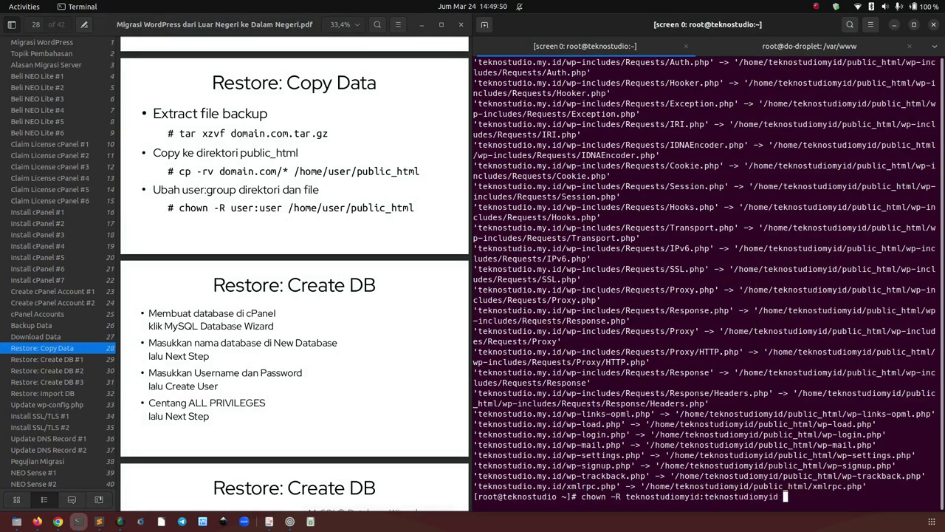
type("/home/tek")
key("Tab")
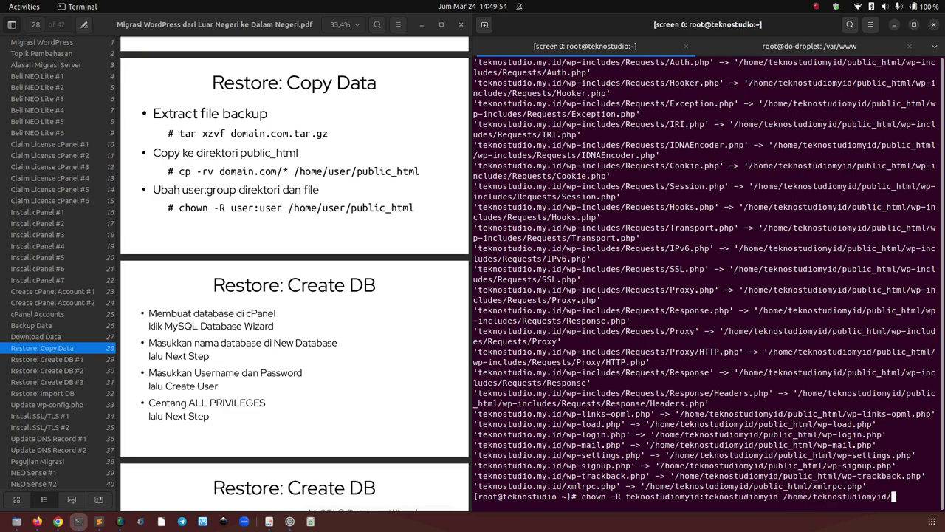
type("public_")
key("Tab")
key("Return")
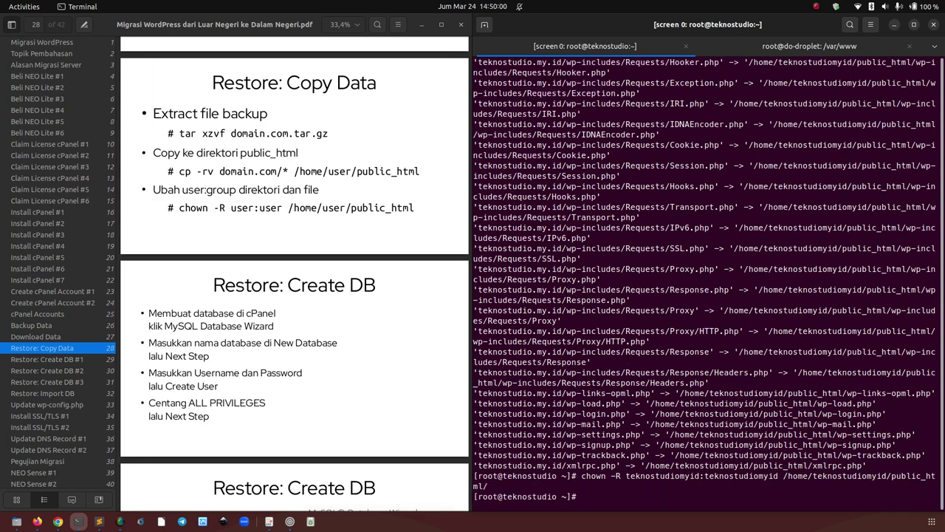
key("ctrl+l")
List public_html with ls -l to confirm the new ownership
type("ls -l ?")
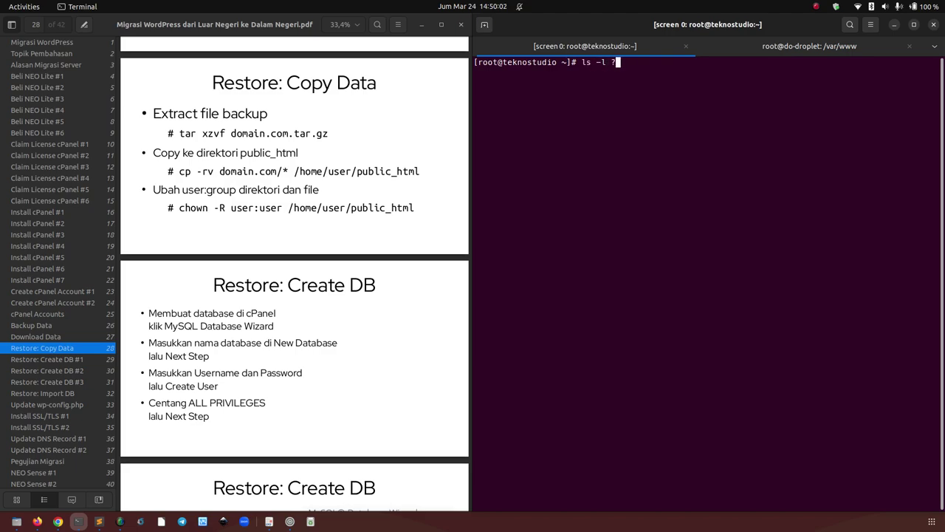
key("BackSpace")
type("/home/teknostudiomyid/")
key("Tab")
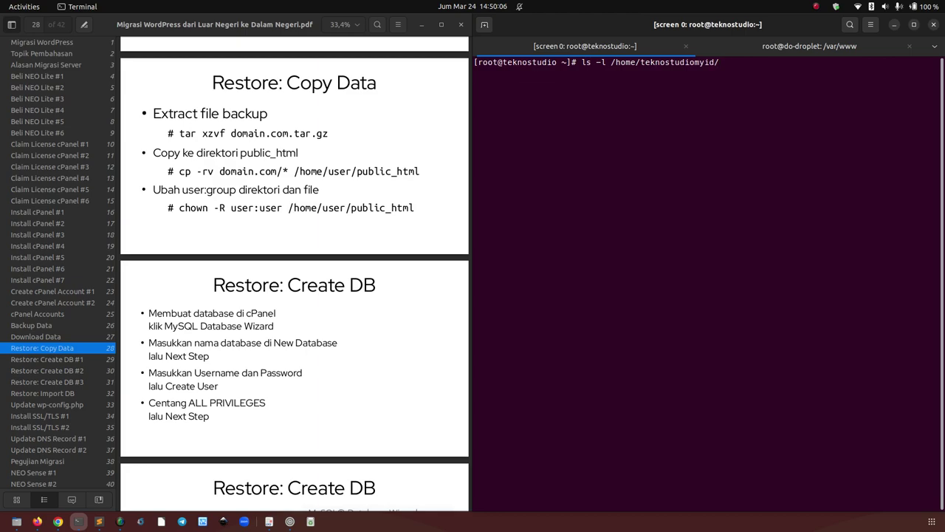
type("pub")
key("Tab")
type("h")
key("Tab")
key("Return")
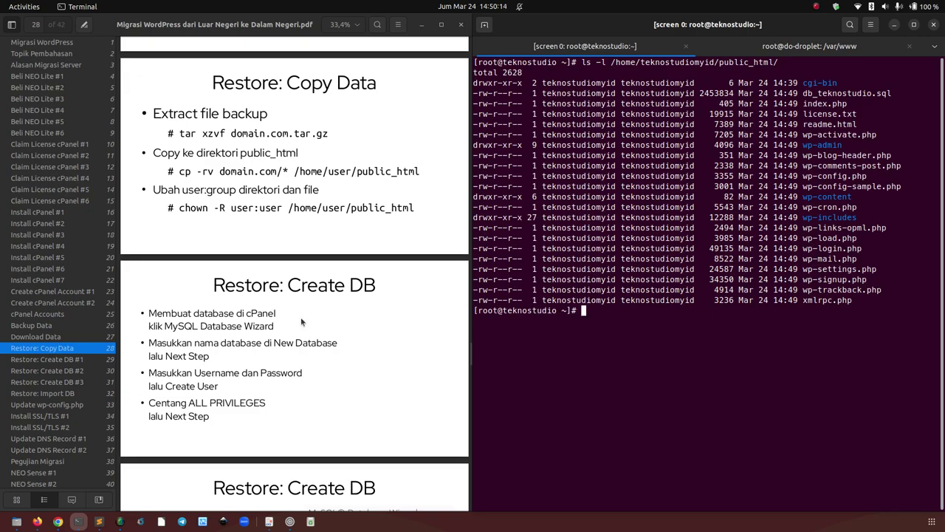
Scroll the slides to the Restore: Create DB page and tile Chrome to the right
left_click(307, 289)
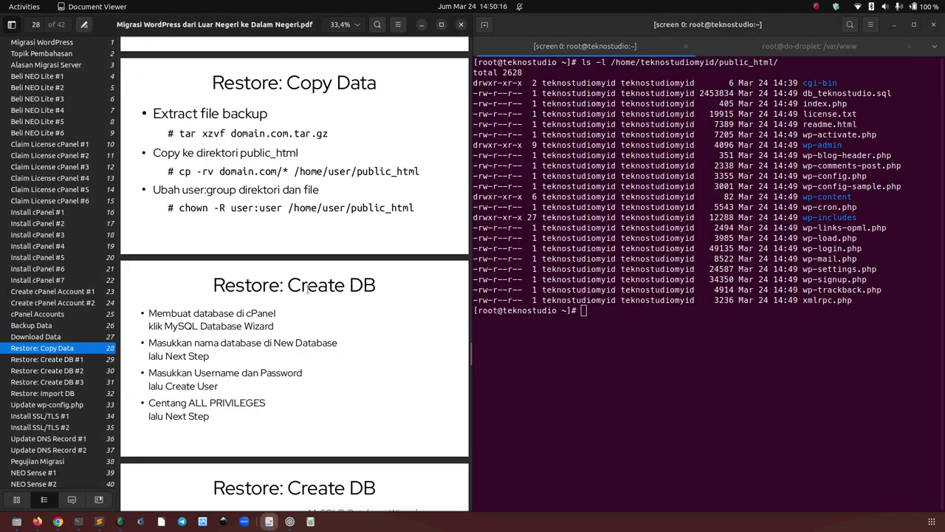
scroll(307, 288, "down", 3)
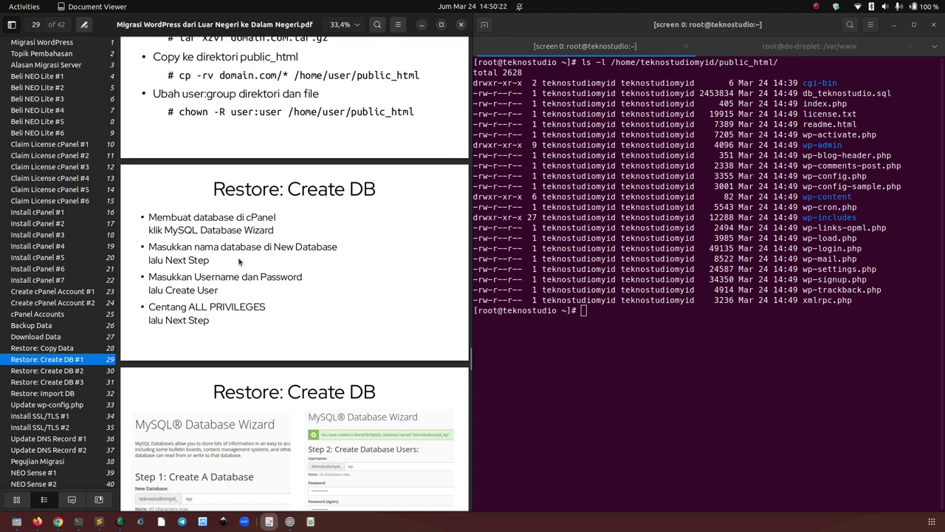
scroll(252, 244, "down", 1)
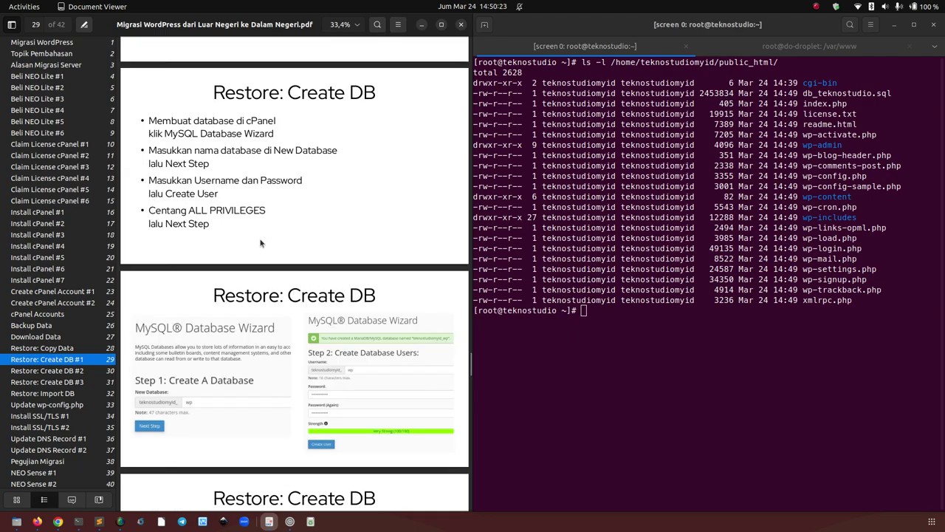
left_click(57, 521)
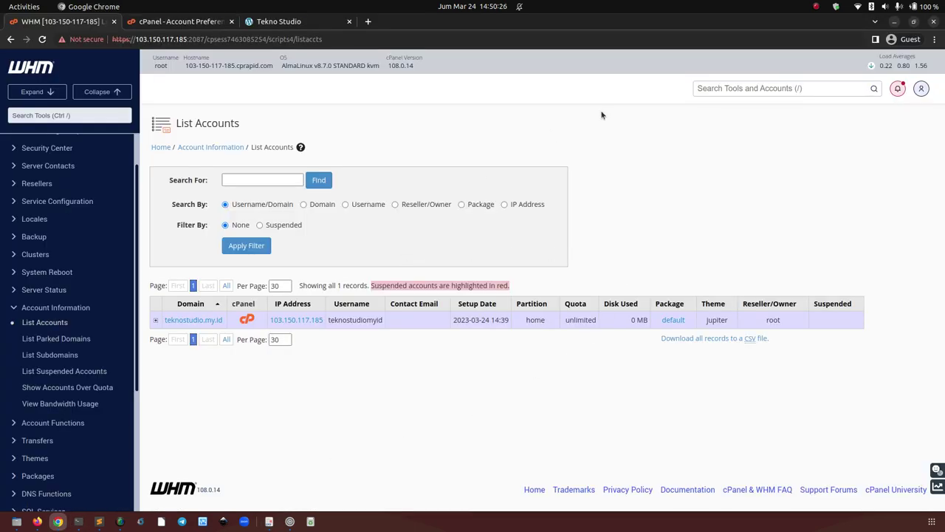
key("super+Right")
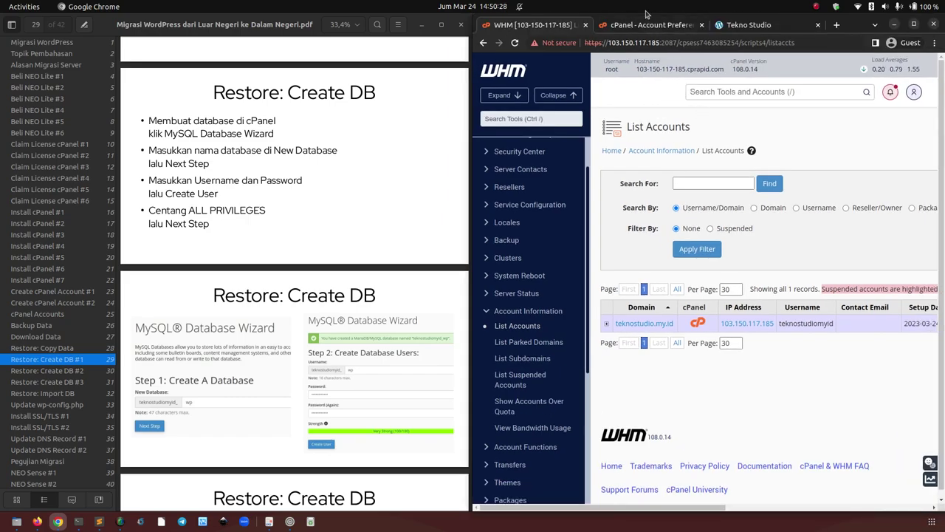
Search cPanel tools for 'mysql' and launch the MySQL Database Wizard
left_click(647, 22)
left_click(754, 70)
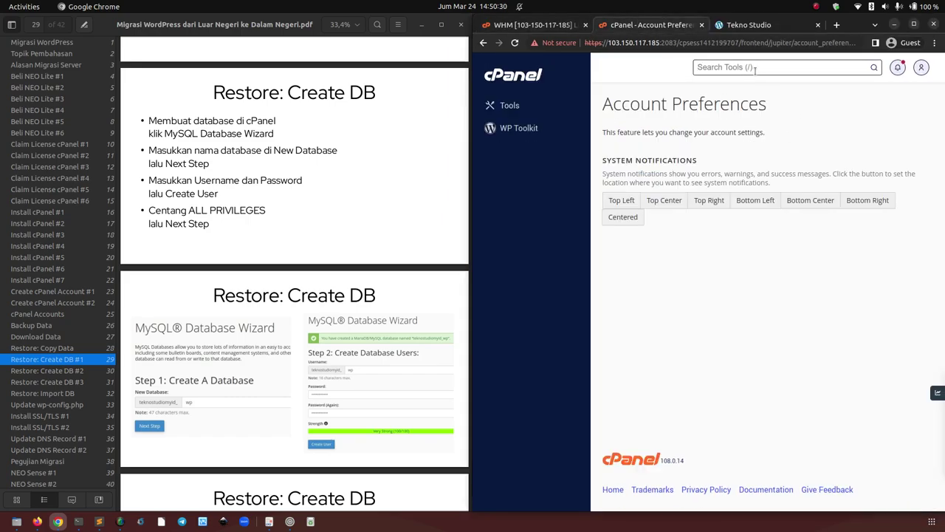
type("mysql")
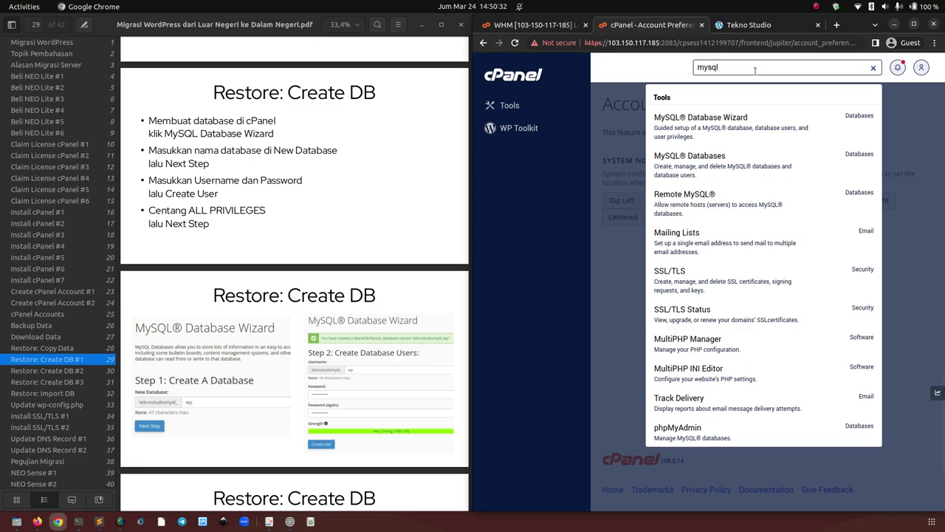
left_click(721, 119)
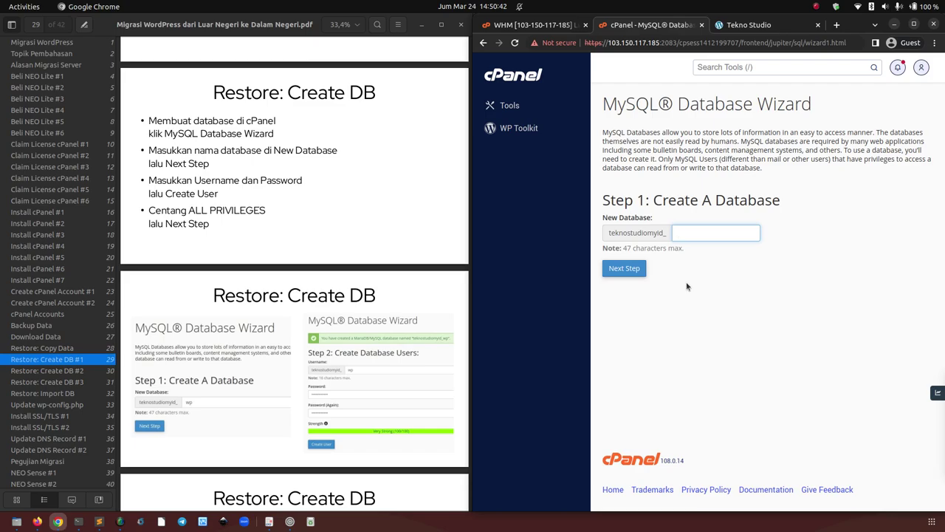
Create database 'wp' and user 'wp' with a copied, generated strong password
type("wp")
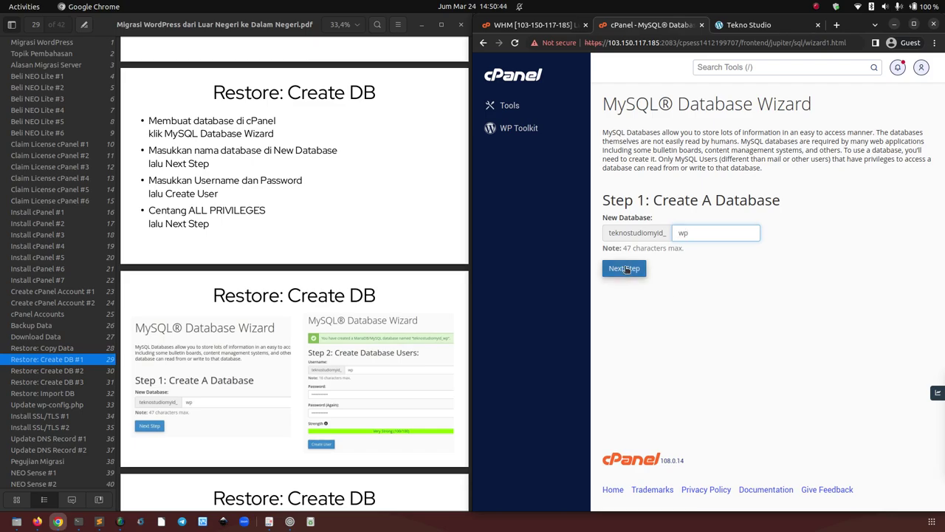
left_click(624, 269)
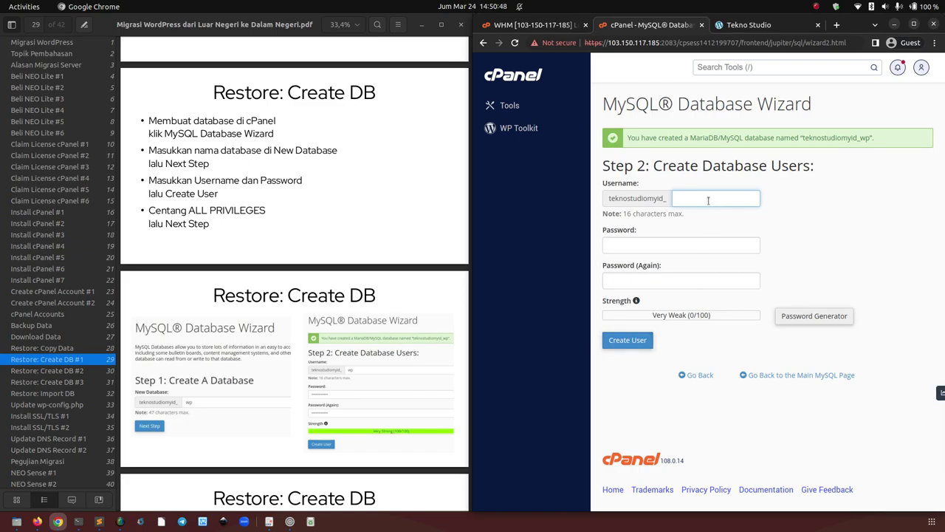
type("wp")
left_click(814, 316)
triple_click(686, 251)
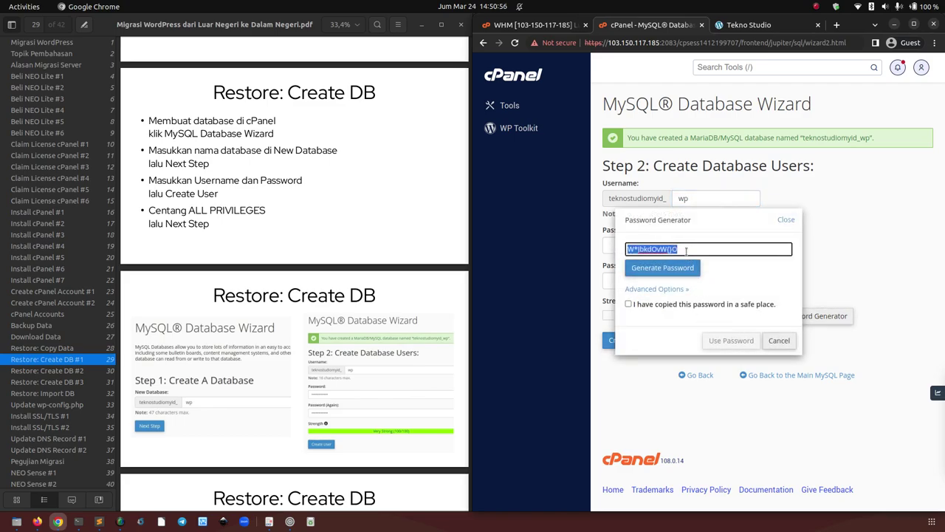
left_click(628, 303)
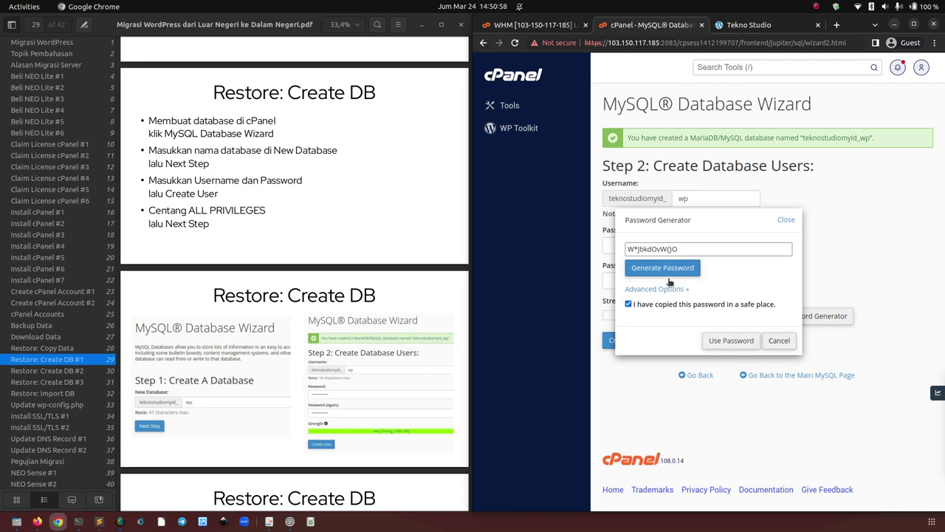
left_click(730, 341)
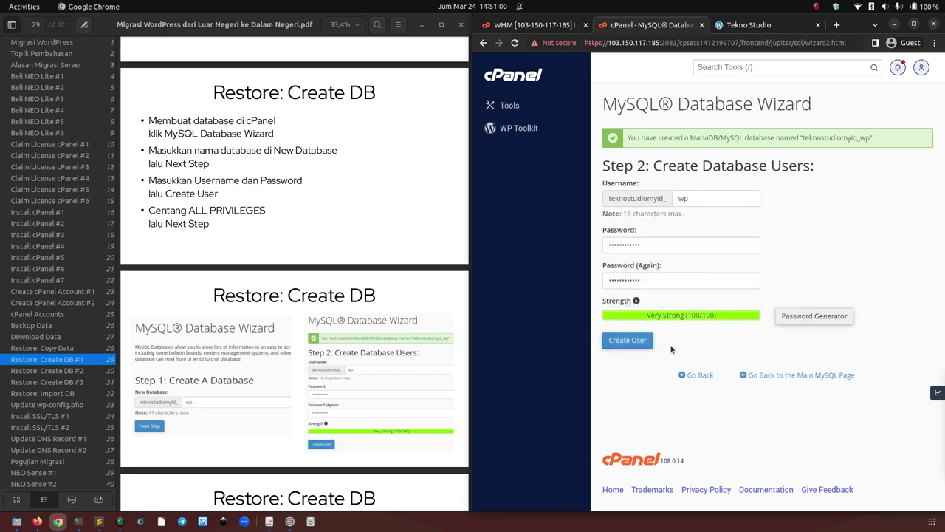
left_click(645, 346)
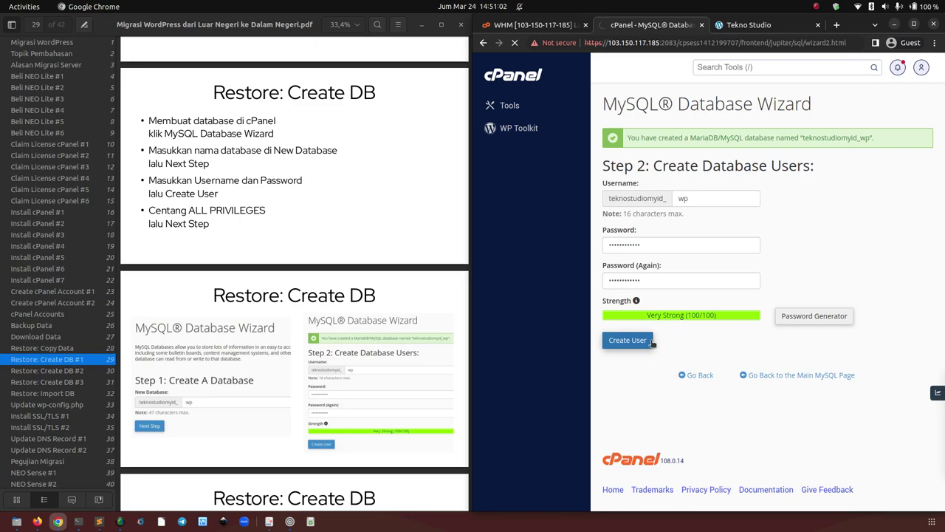
Paste the generated database password into the Sublime Text notes
left_click(99, 521)
key("Return")
key("Return")
key("Return")
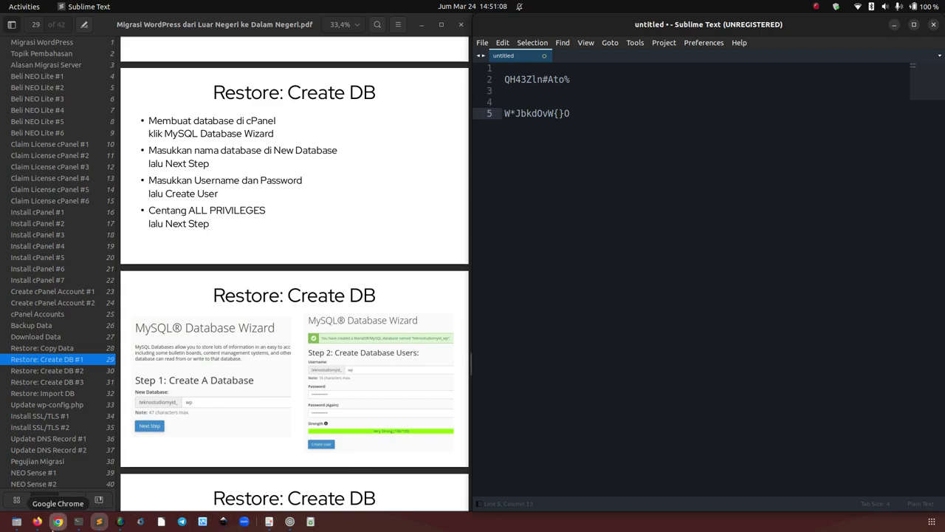
Grant teknostudiomyid_wp ALL PRIVILEGES on its database and return to cPanel home
left_click(58, 521)
scroll(702, 283, "down", 2)
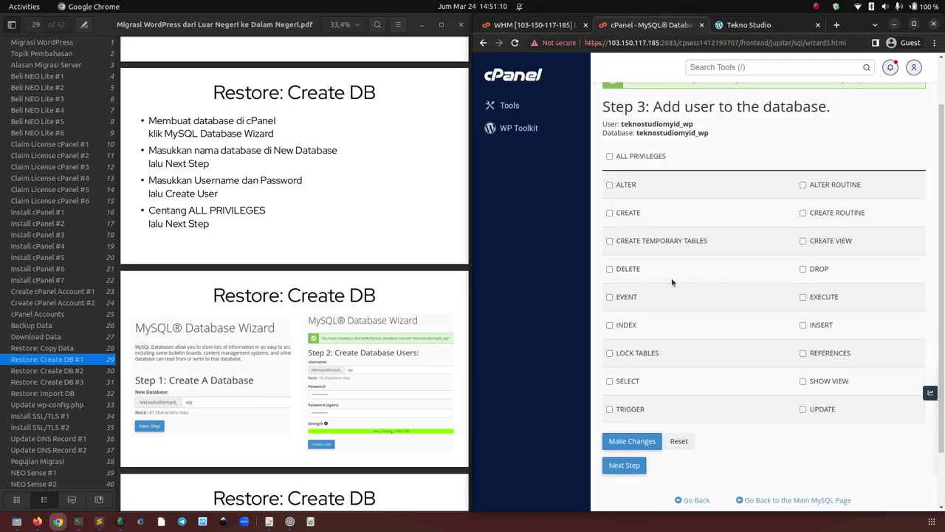
left_click(610, 157)
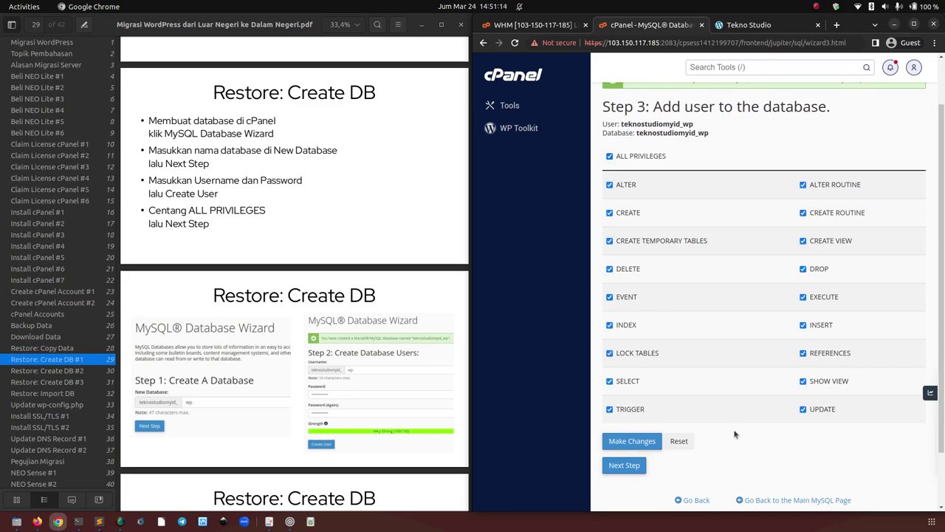
scroll(720, 430, "down", 1)
scroll(720, 431, "down", 1)
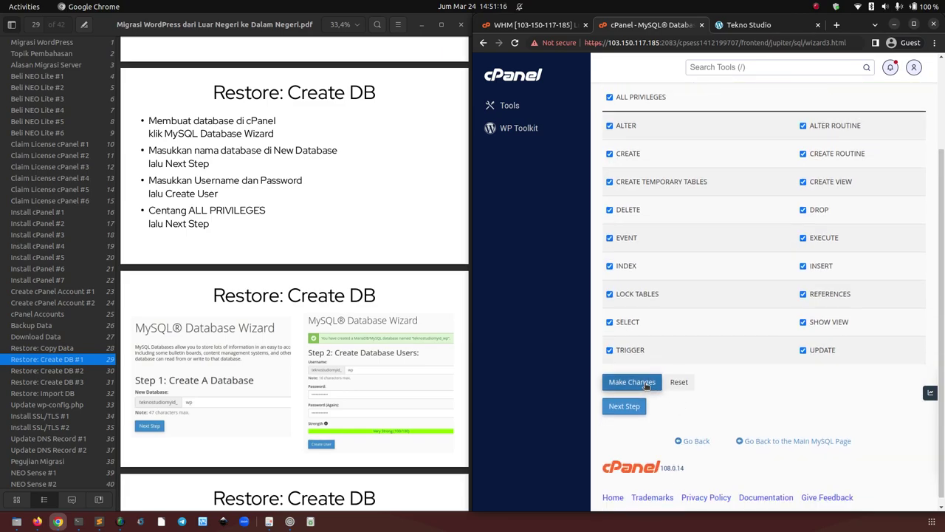
left_click(646, 383)
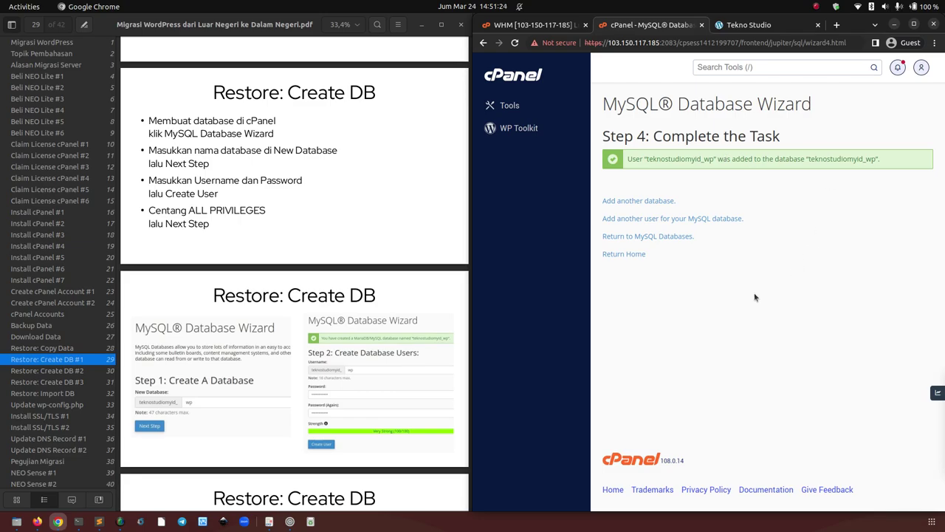
left_click(635, 256)
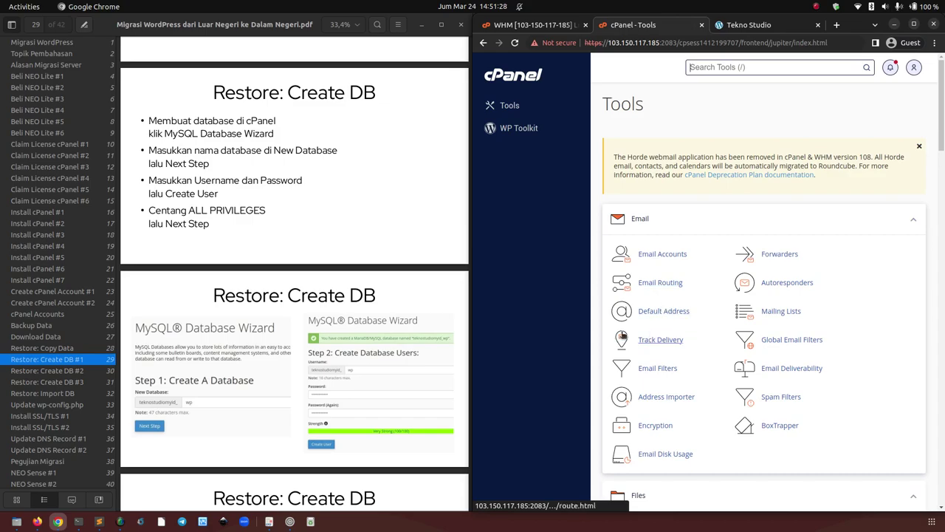
Scroll the slides to the next step and bring the server terminal forward
left_click(413, 307)
scroll(383, 307, "down", 10)
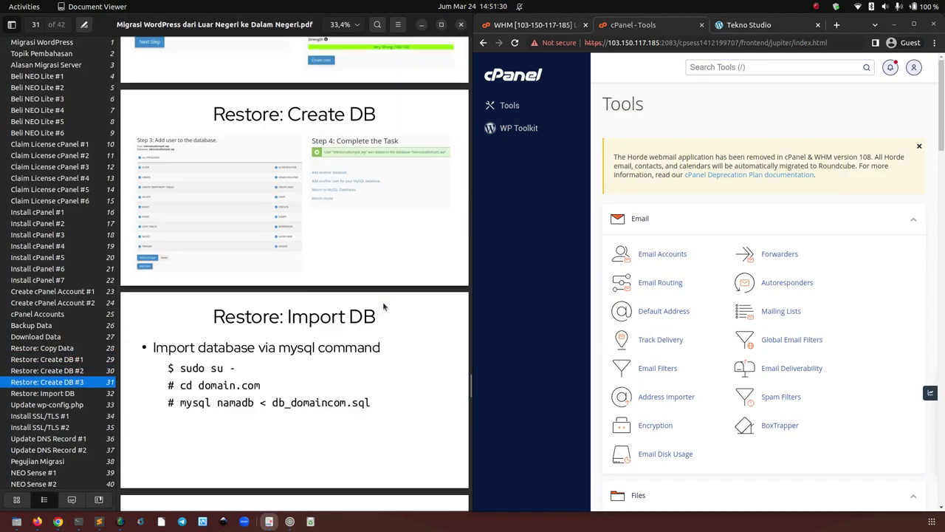
scroll(383, 307, "down", 1)
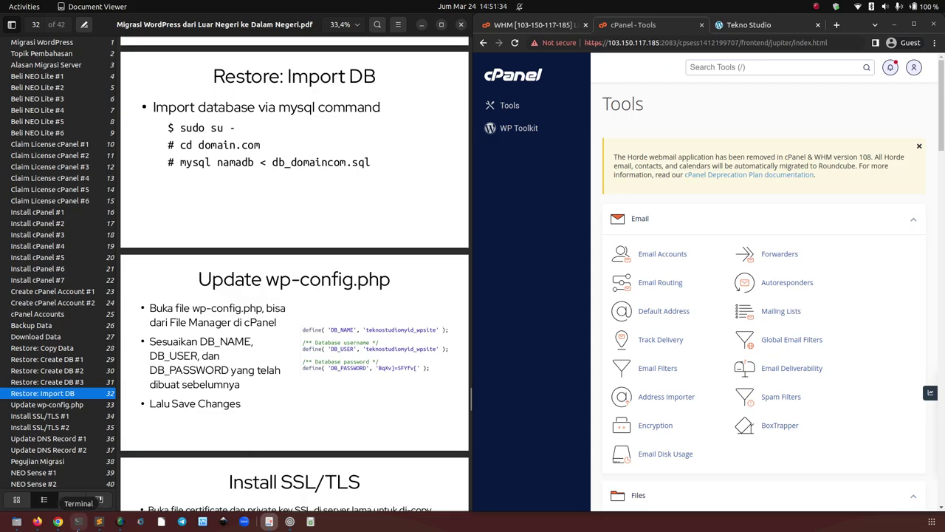
left_click(77, 523)
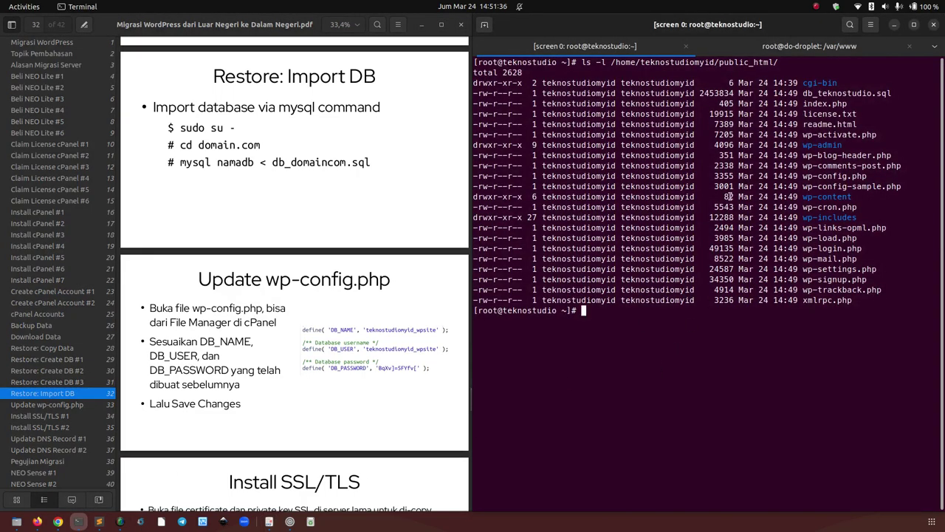
Change into the account's public_html folder and list its files with ls -l
type("cd")
type("/home/tekn")
key("Tab")
type("pu")
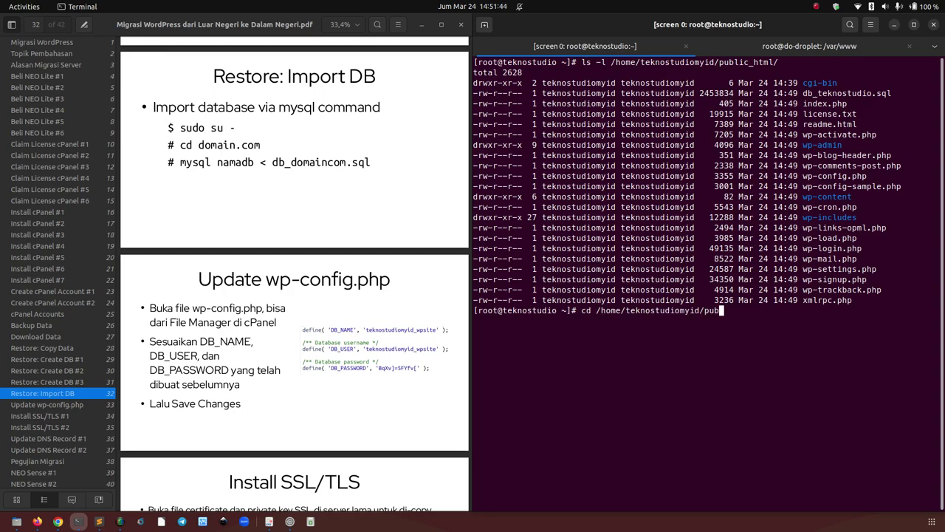
key("Tab")
type("h")
key("Tab")
key("Return")
key("ctrl+l")
type("ls -l")
key("Return")
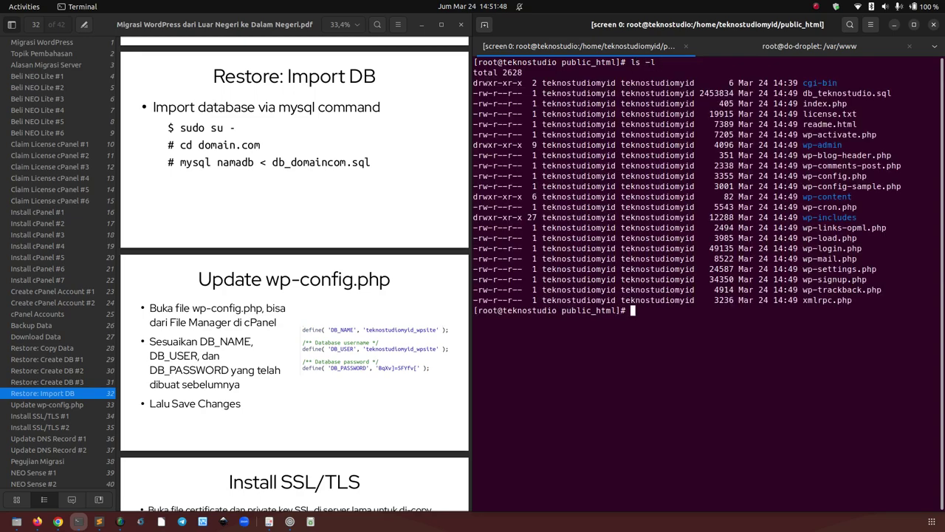
Import db_teknostudio.sql into teknostudiomyid_wp with mysql teknostudiomyid_wp < db_teknostudio.sql
double_click(825, 94)
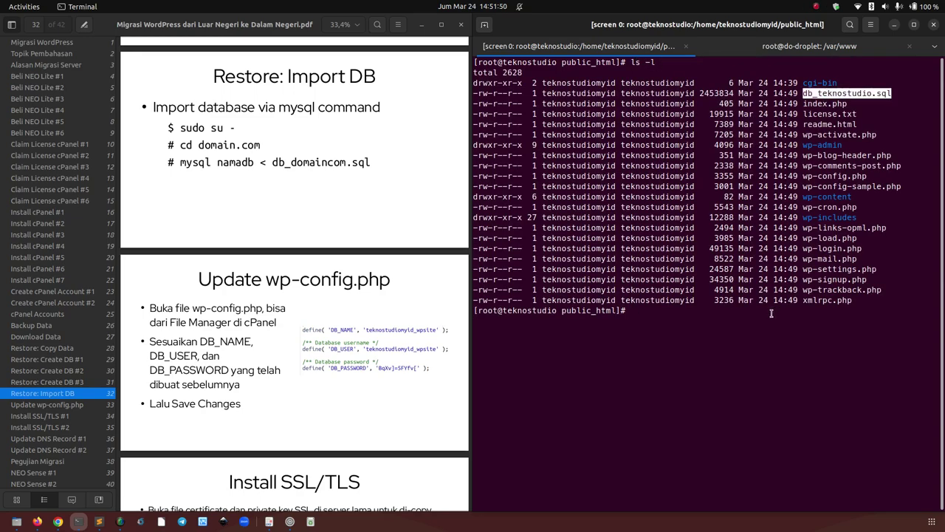
left_click(739, 346)
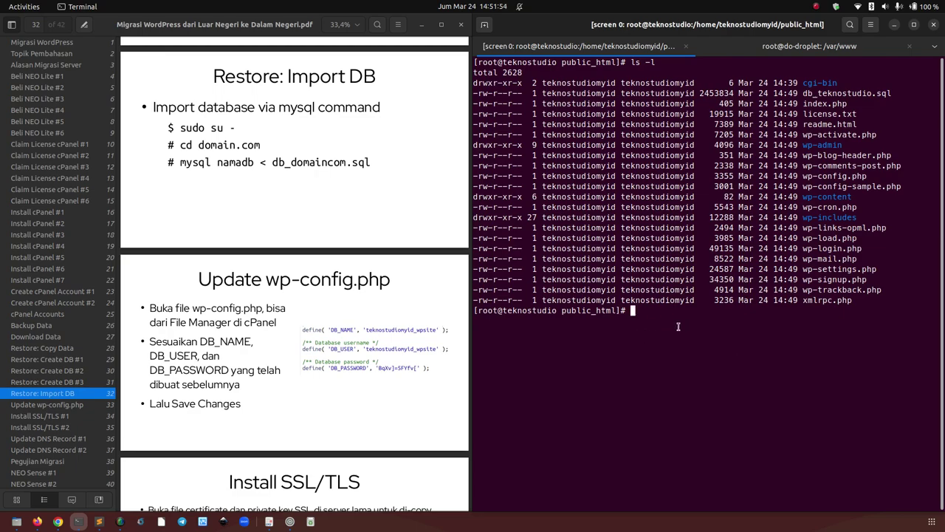
type("mysql teknostudio")
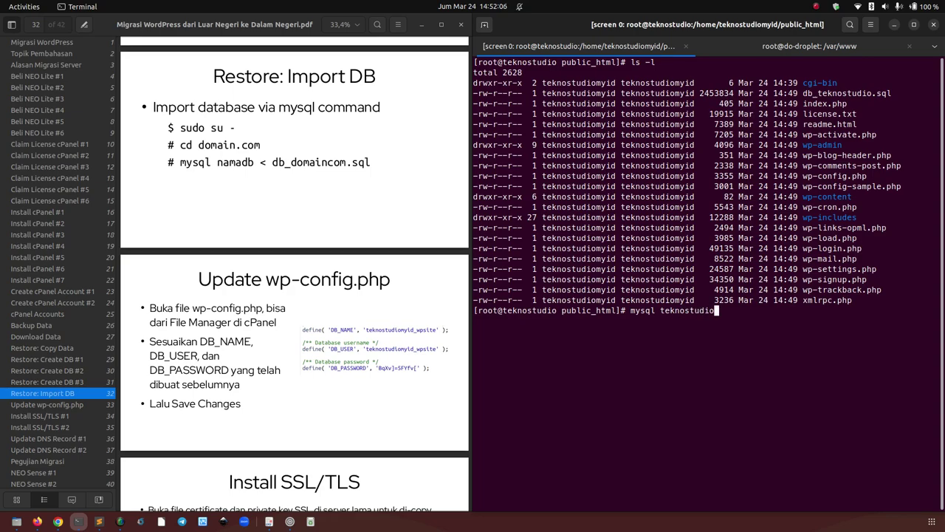
type("myid_wp < db")
key("Tab")
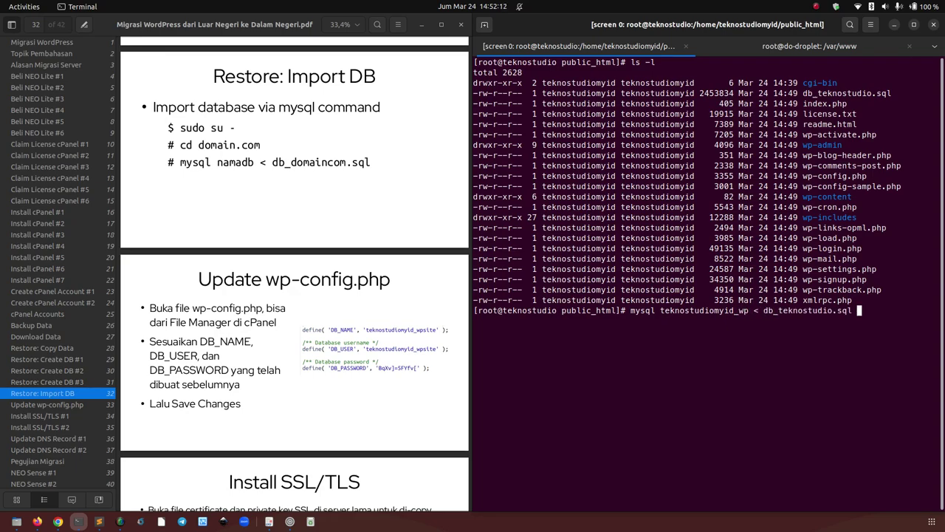
key("Return")
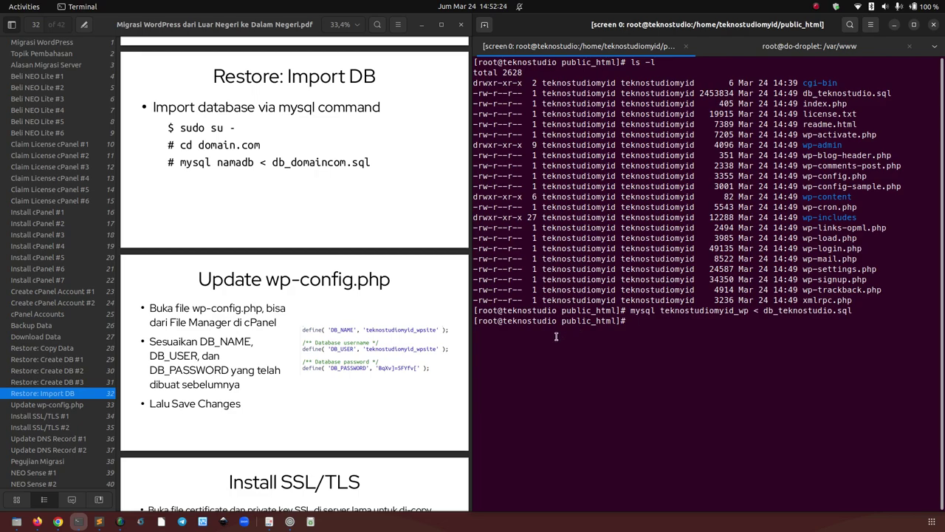
left_click(361, 348)
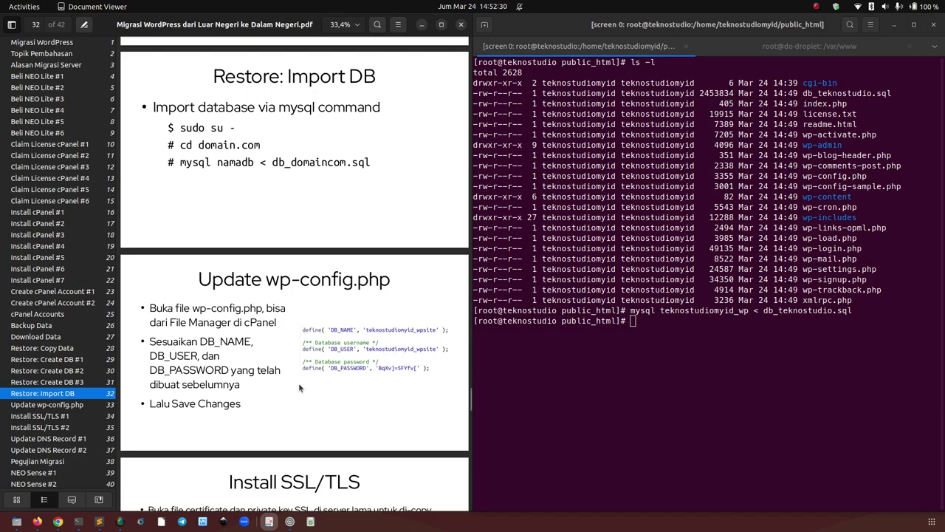
Open public_html/wp-config.php in the cPanel File Manager editor
left_click(57, 521)
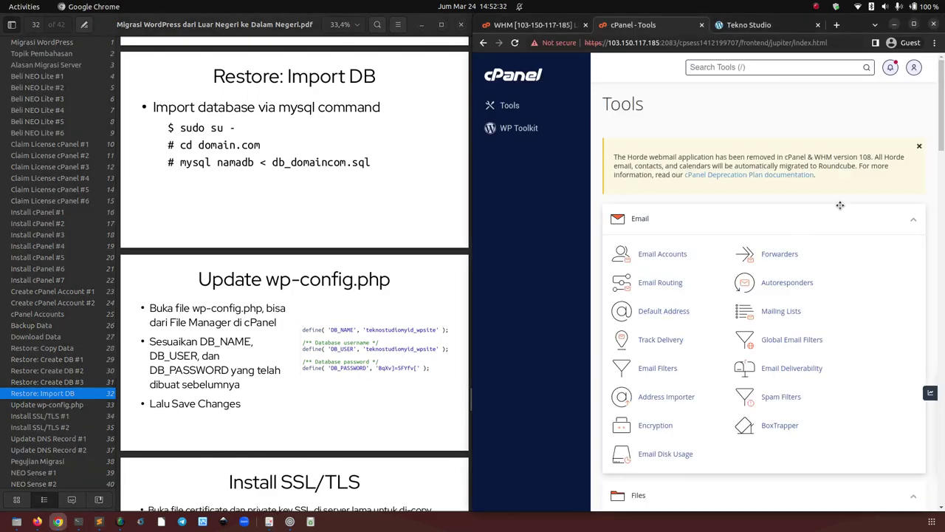
scroll(841, 205, "down", 3)
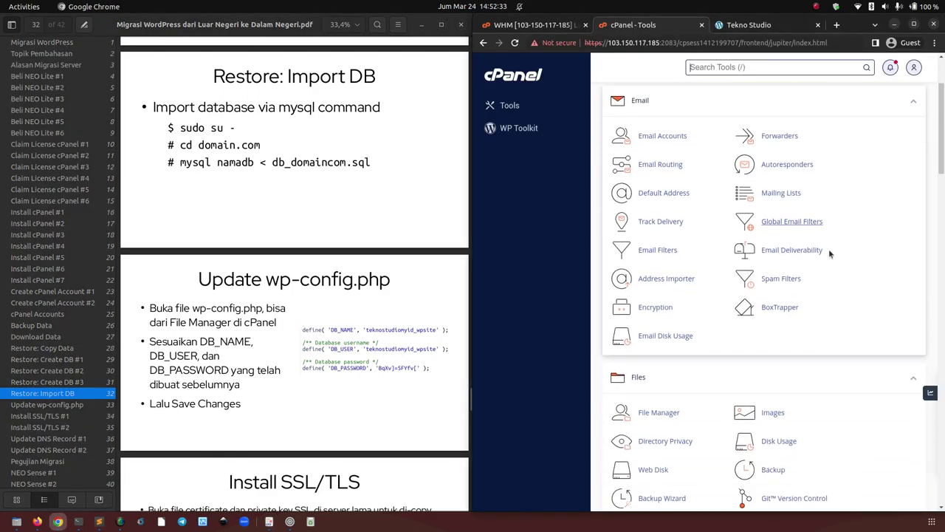
left_click(659, 412)
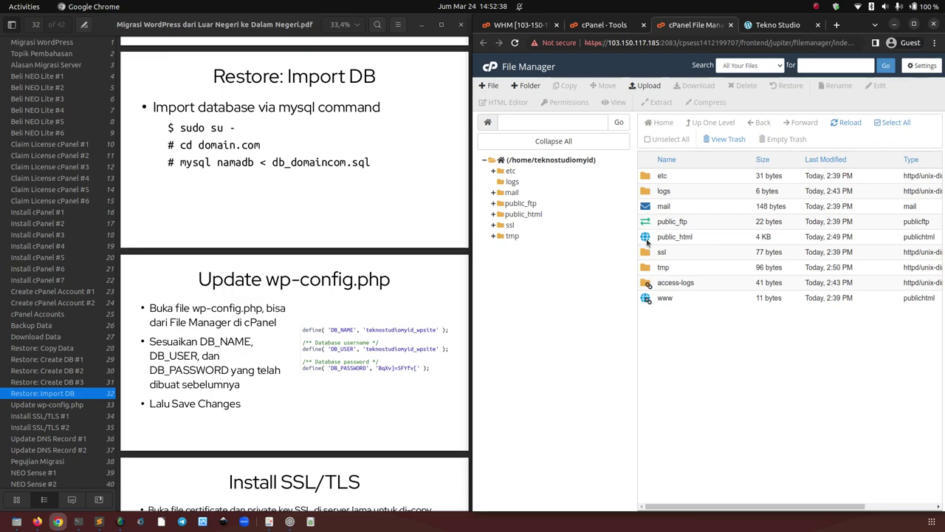
double_click(650, 240)
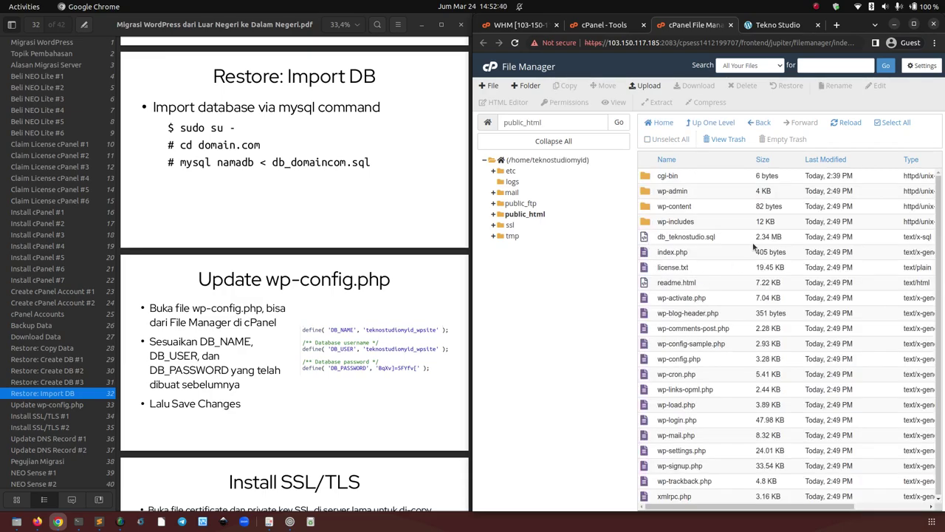
left_click(693, 358)
right_click(692, 358)
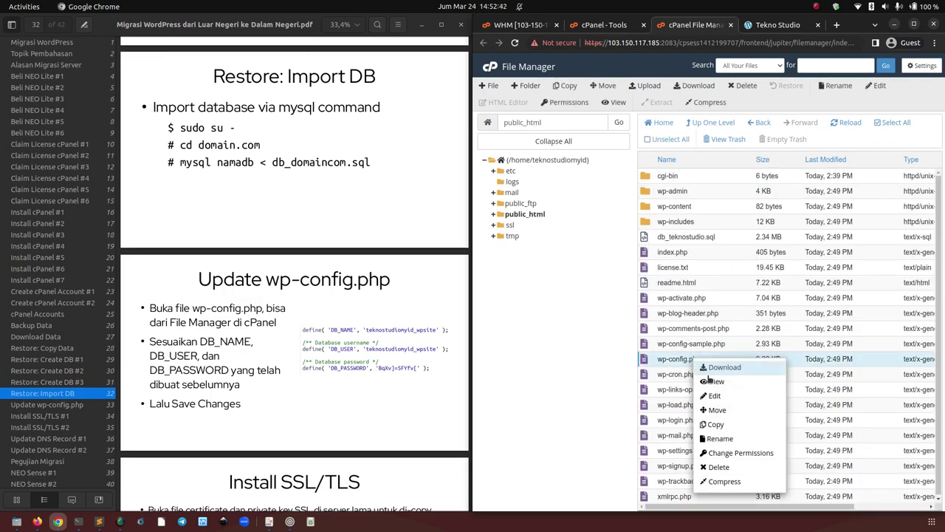
left_click(713, 396)
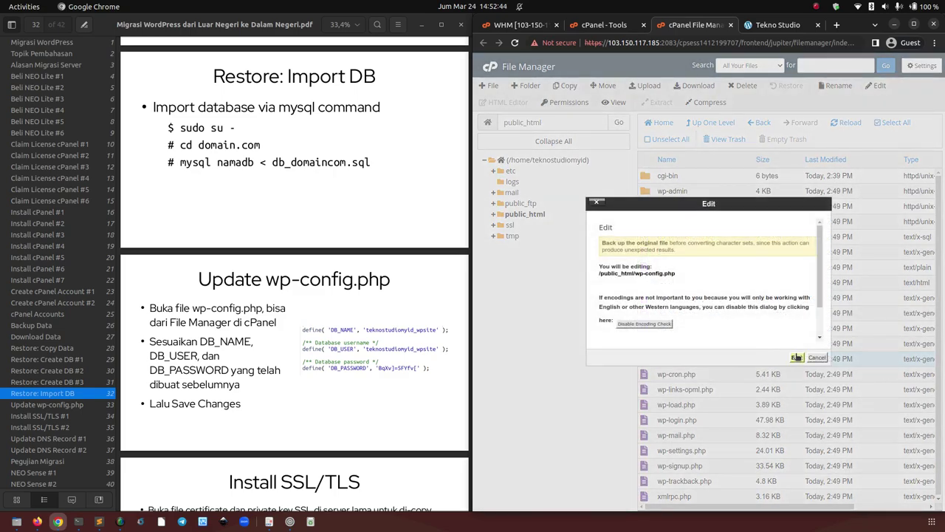
left_click(797, 358)
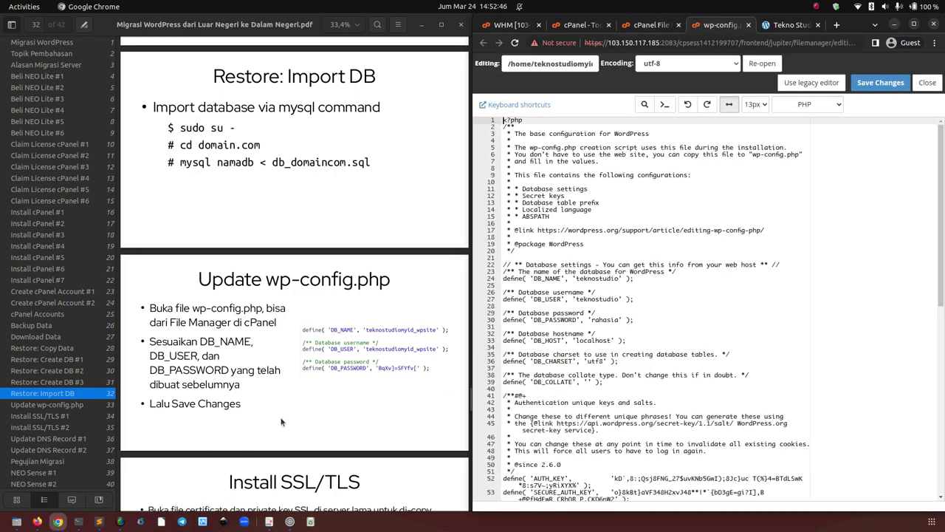
Change DB_NAME and DB_USER in wp-config.php to teknostudiomyid_wp
left_click(618, 279)
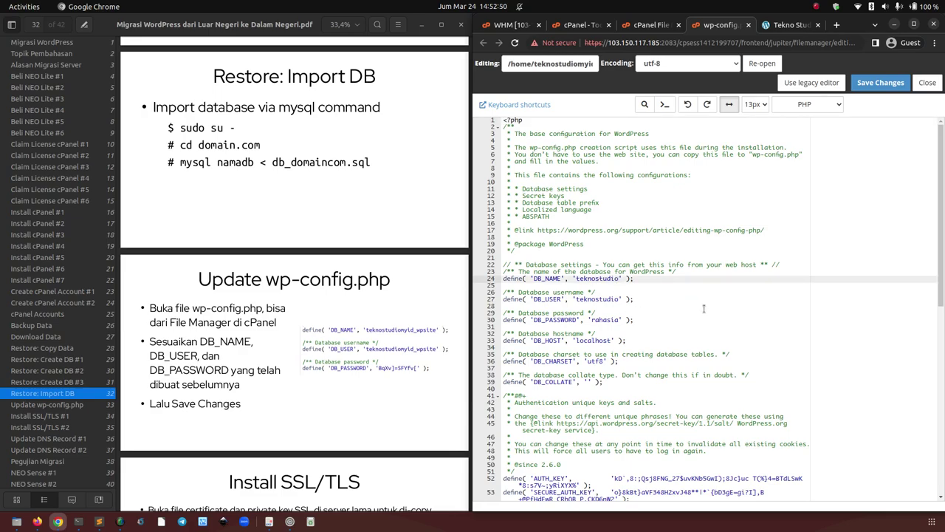
type("my")
key("BackSpace")
key("BackSpace")
key("BackSpace")
type("myid_wp")
left_click(621, 299)
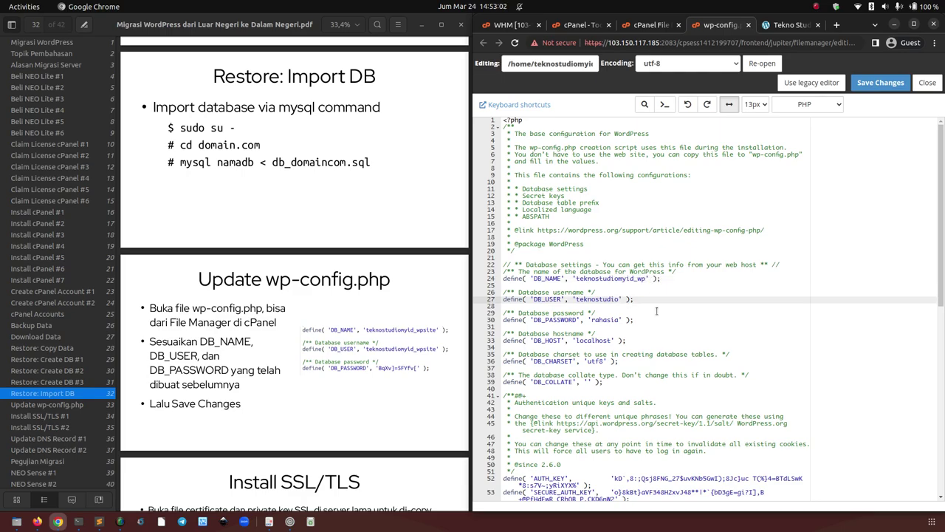
type("myid_wo")
key("BackSpace")
type("p")
Replace DB_PASSWORD with the new database password and save wp-config.php
left_click(626, 320)
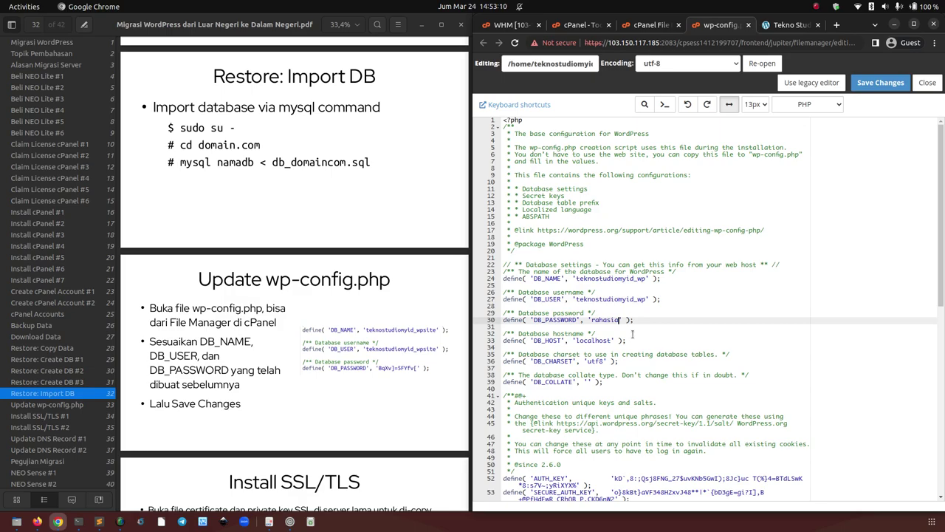
key("BackSpace")
key("BackSpace")
key("BackSpace")
key("BackSpace")
key("BackSpace")
key("BackSpace")
key("BackSpace")
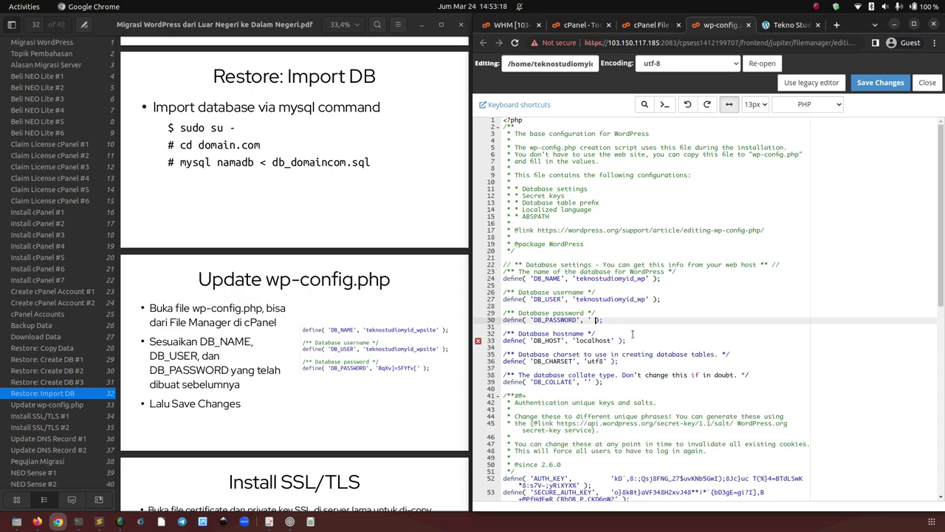
key("ctrl+v")
type("'")
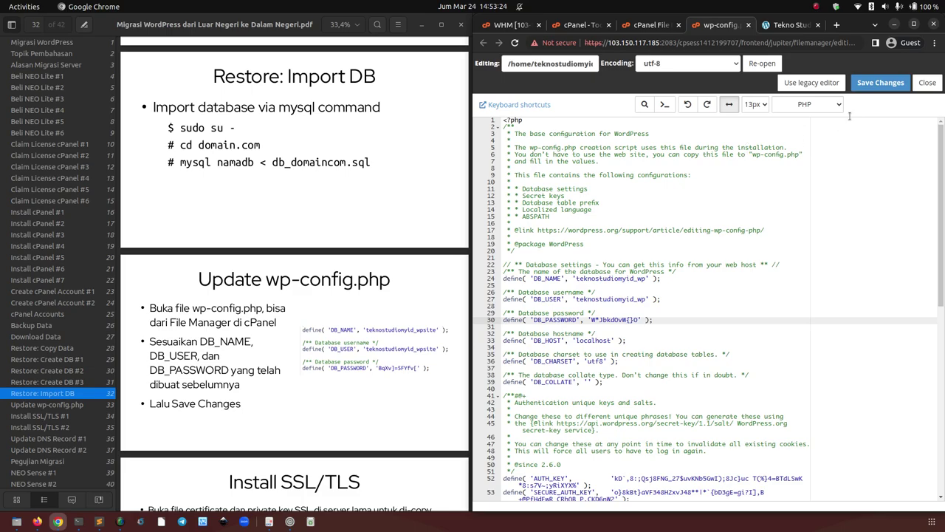
left_click(870, 86)
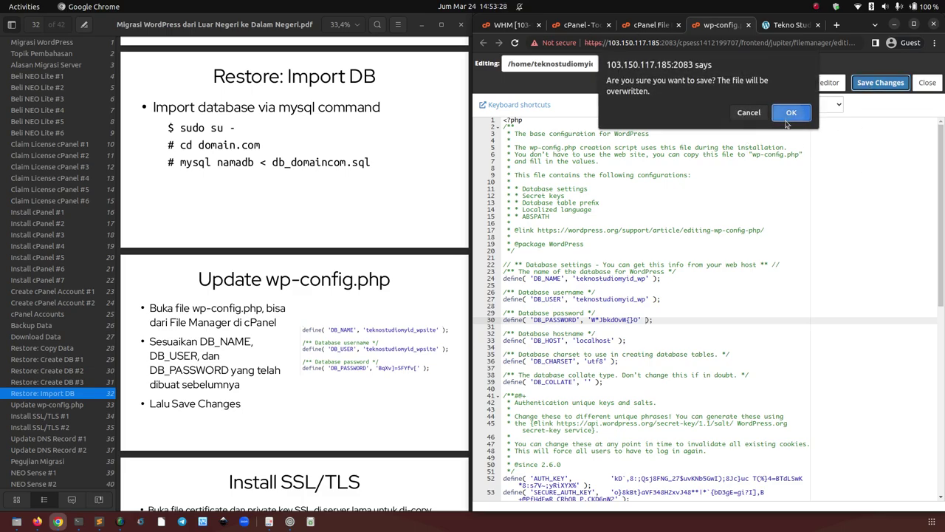
left_click(790, 115)
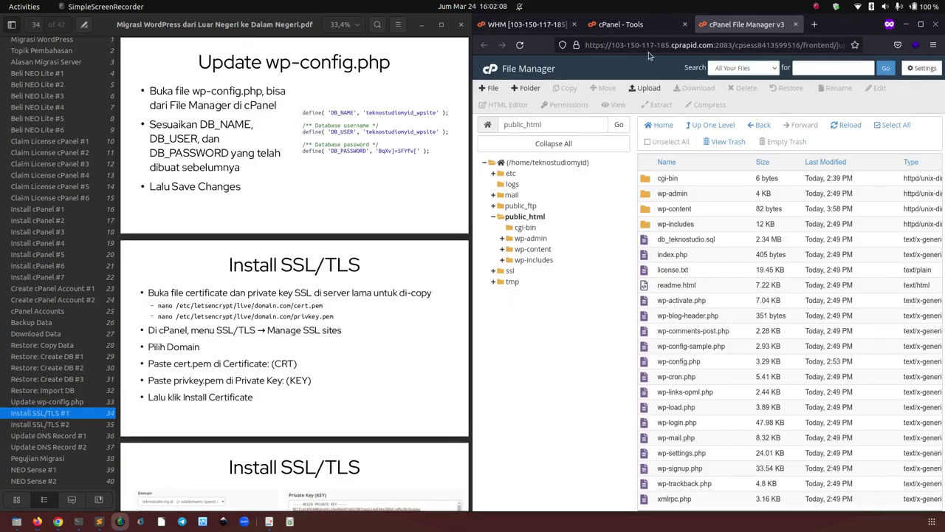
Delete db_teknostudio.sql from public_html, then bring the old server's terminal forward
left_click(678, 242)
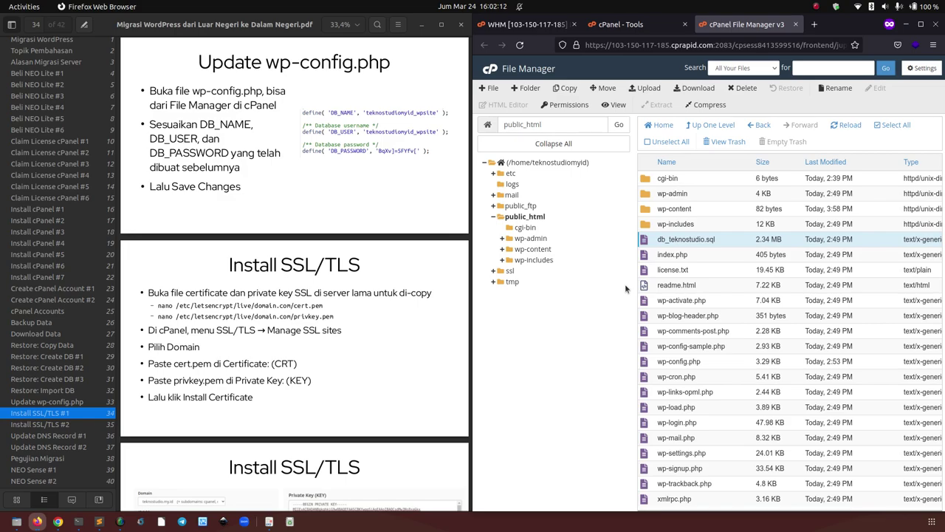
right_click(674, 235)
left_click(688, 333)
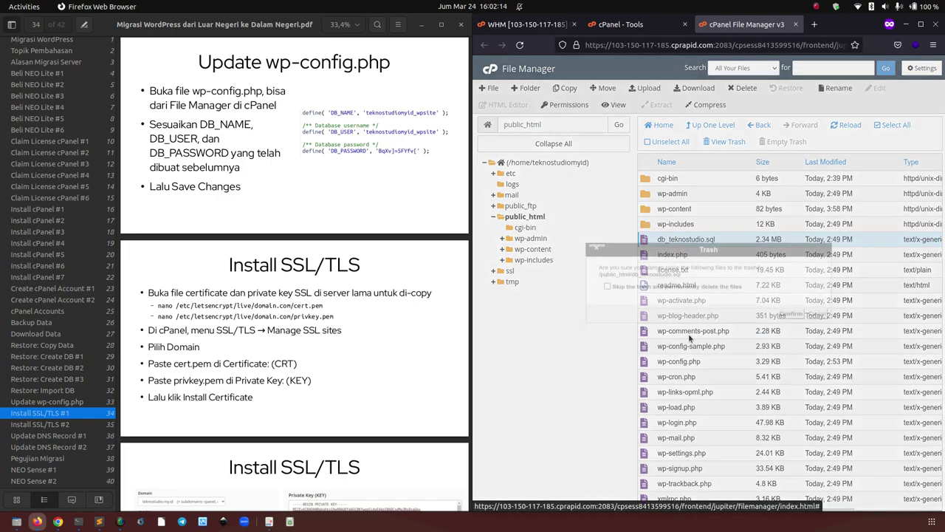
left_click(791, 315)
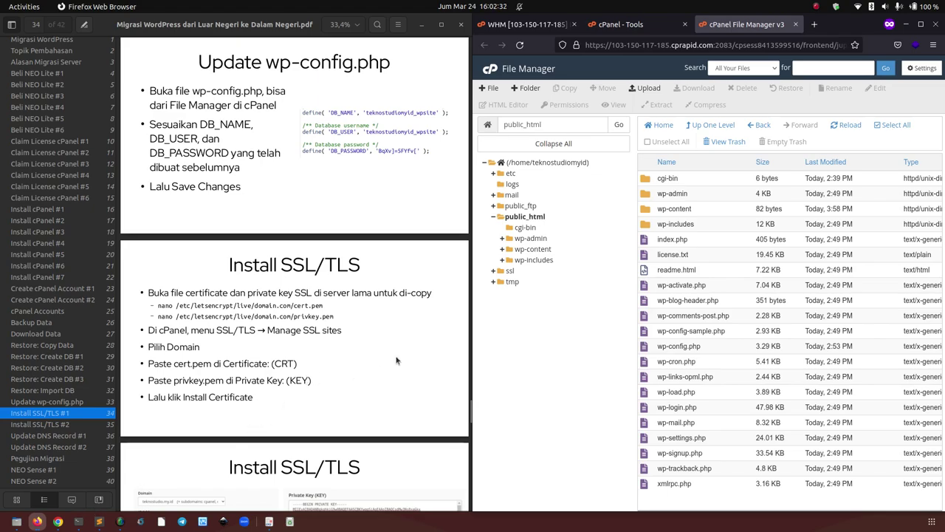
left_click(78, 522)
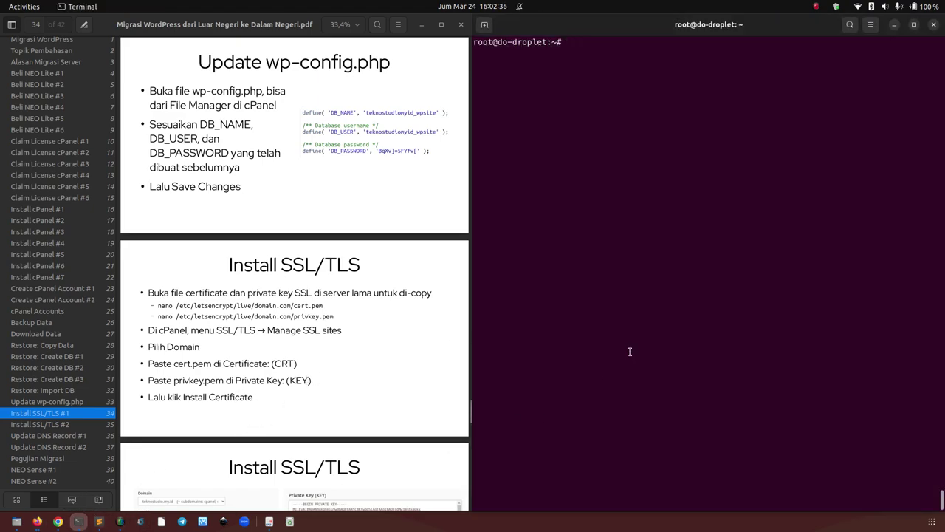
Open /etc/letsencrypt/live/teknostudio.my.id/cert.pem in nano and copy the full certificate text
type("nano /etc/letsencrypt/live/teknostudio.my.id/privkey.pem")
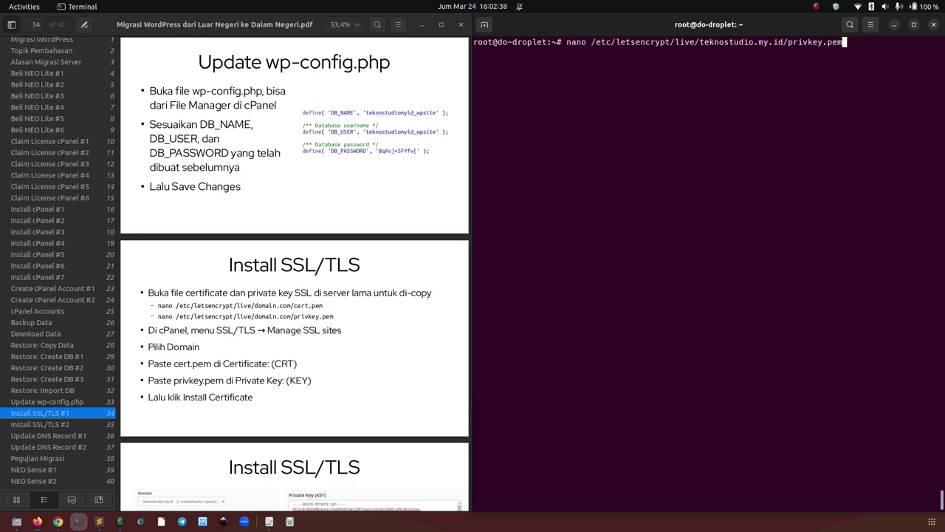
key("Up")
key("Return")
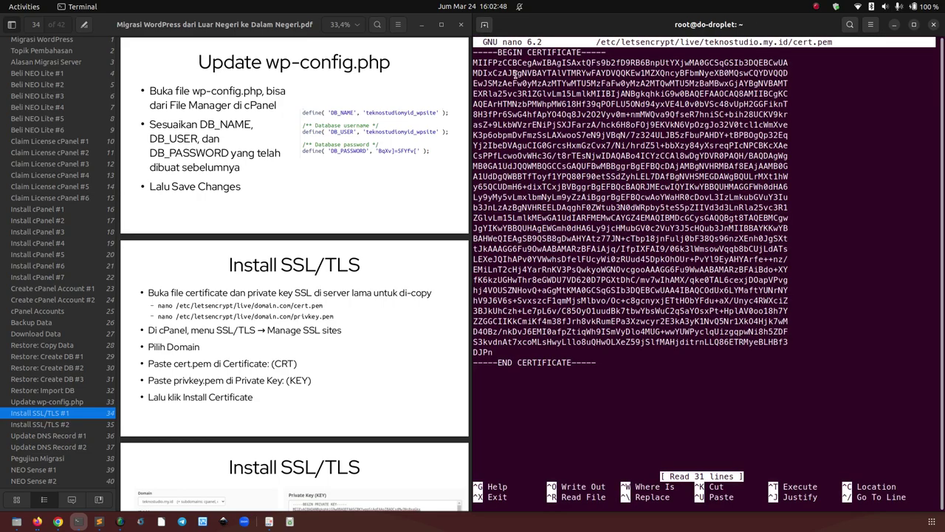
left_click_drag(475, 53, 650, 365)
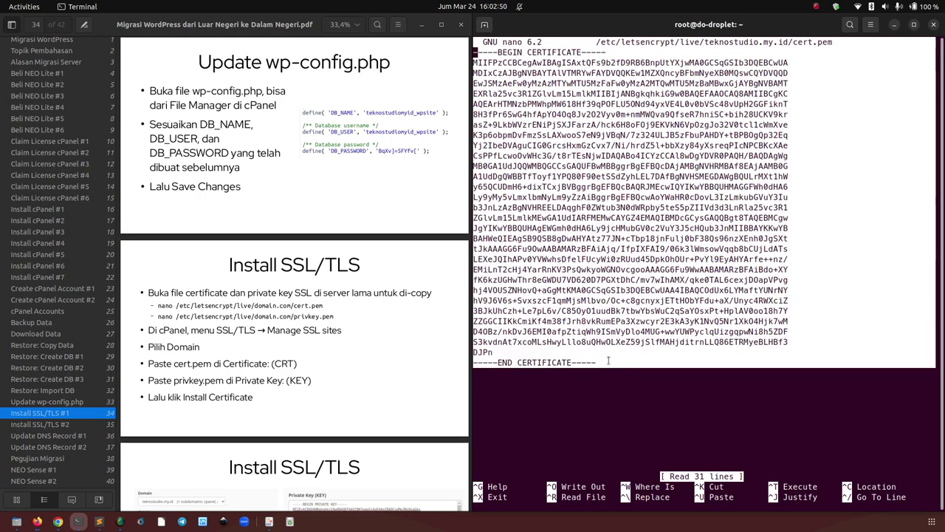
right_click(650, 243)
left_click(657, 259)
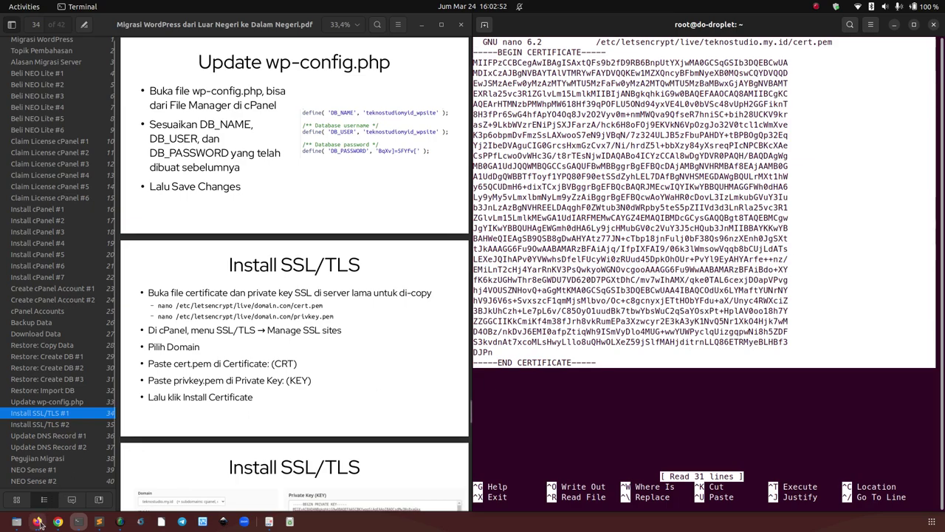
In cPanel, find the SSL/TLS tool and open Manage SSL sites
left_click(37, 521)
left_click(620, 24)
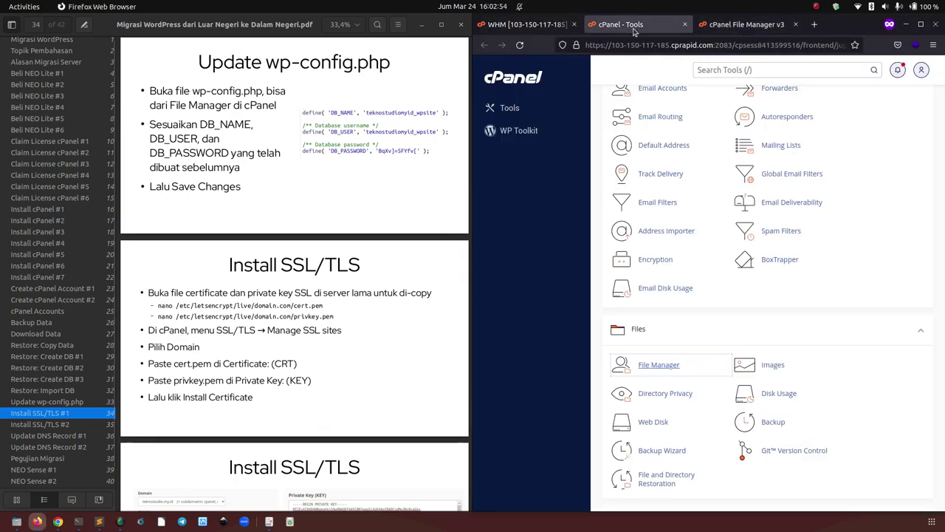
left_click(724, 69)
type("ssl")
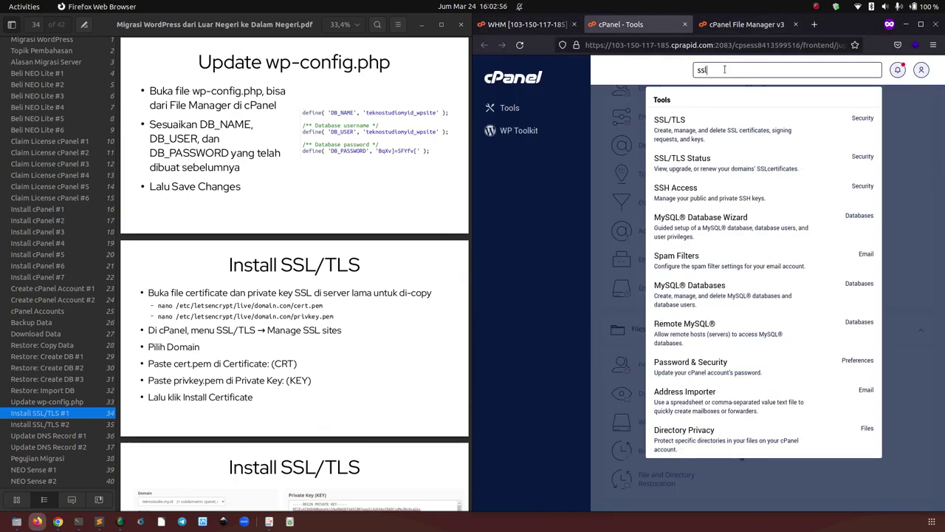
left_click(727, 127)
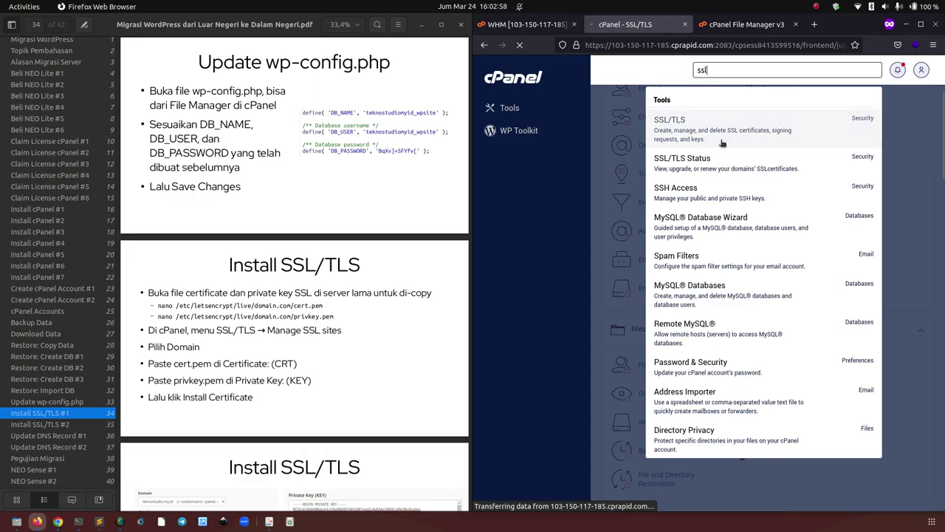
scroll(752, 270, "down", 3)
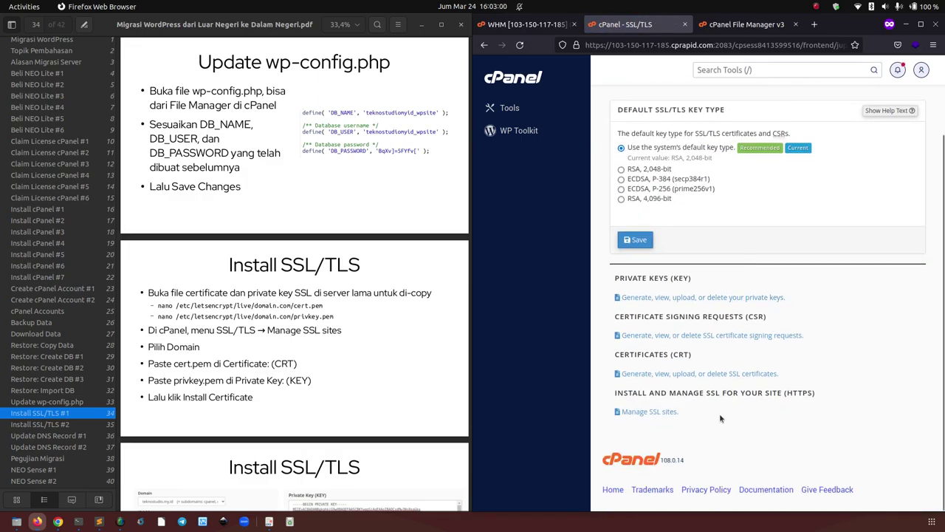
left_click(670, 414)
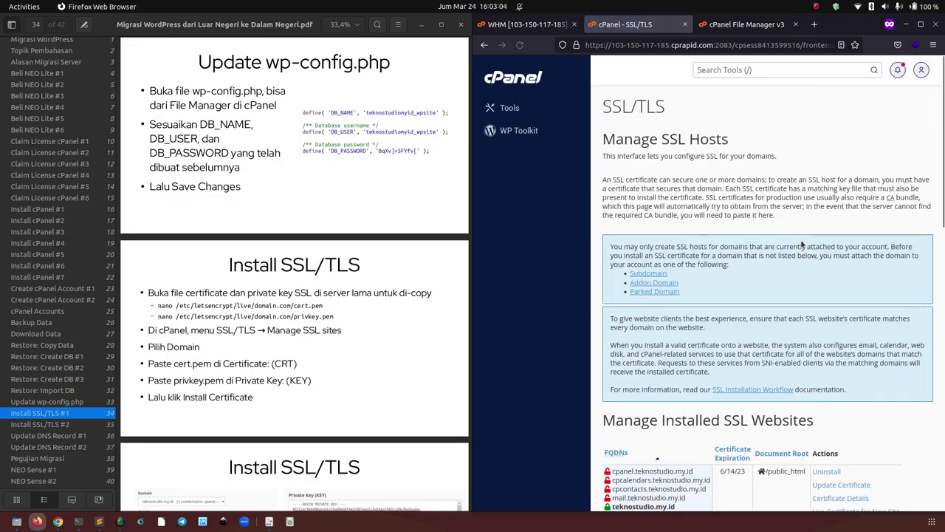
Choose teknostudio.my.id and paste the copied certificate into the Certificate (CRT) field
scroll(802, 246, "down", 3)
scroll(802, 246, "down", 3)
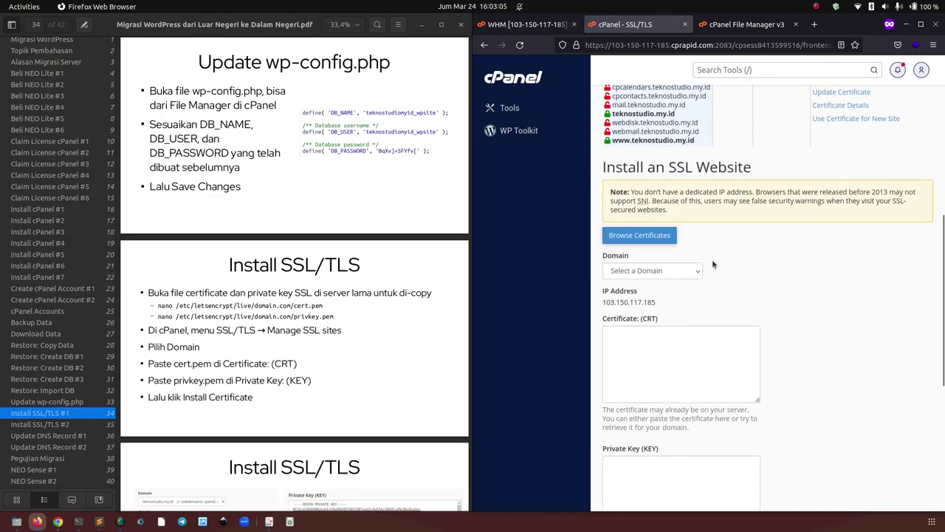
left_click(628, 272)
left_click(646, 302)
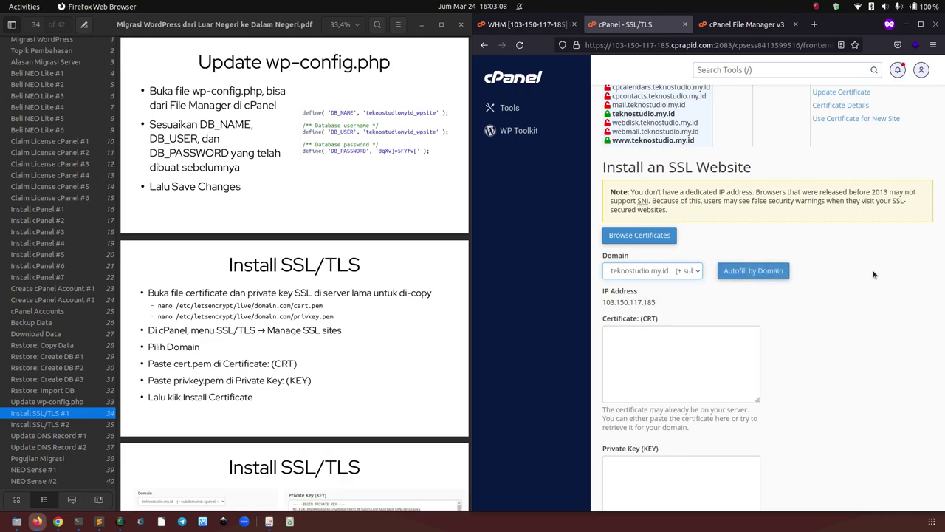
scroll(677, 212, "down", 3)
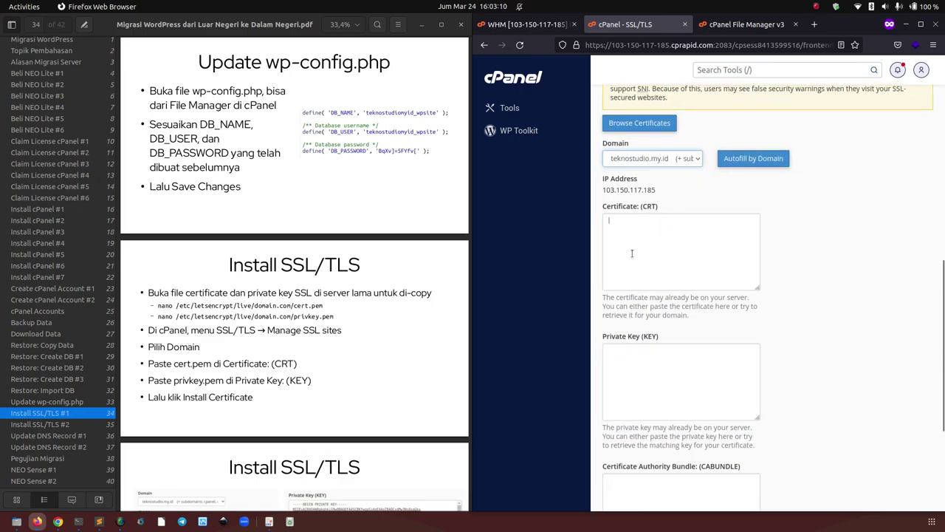
left_click(645, 230)
key("ctrl+v")
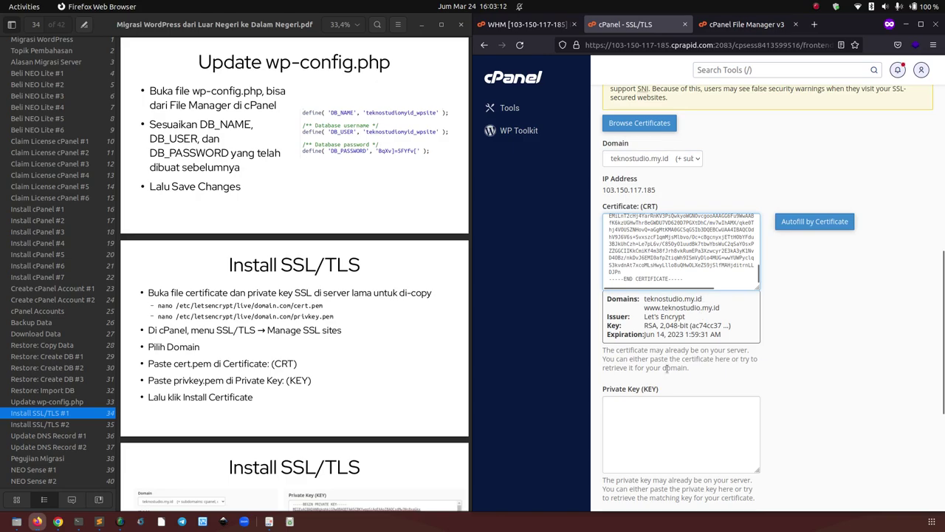
left_click(643, 464)
left_click(79, 522)
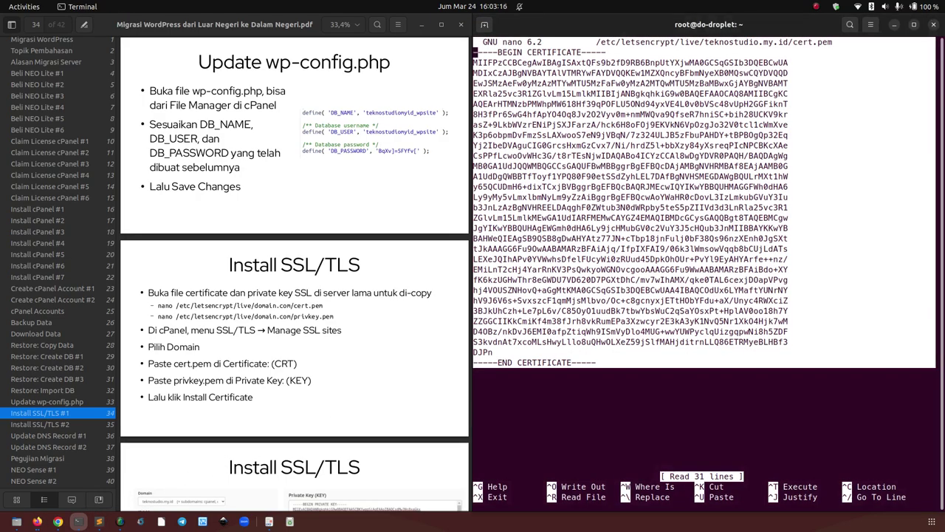
Open teknostudio.my.id's privkey.pem in nano instead and copy the whole private key
key("ctrl+x")
key("Up")
key("BackSpace")
key("BackSpace")
key("BackSpace")
key("BackSpace")
key("BackSpace")
key("BackSpace")
key("BackSpace")
key("BackSpace")
type("privkey.pem")
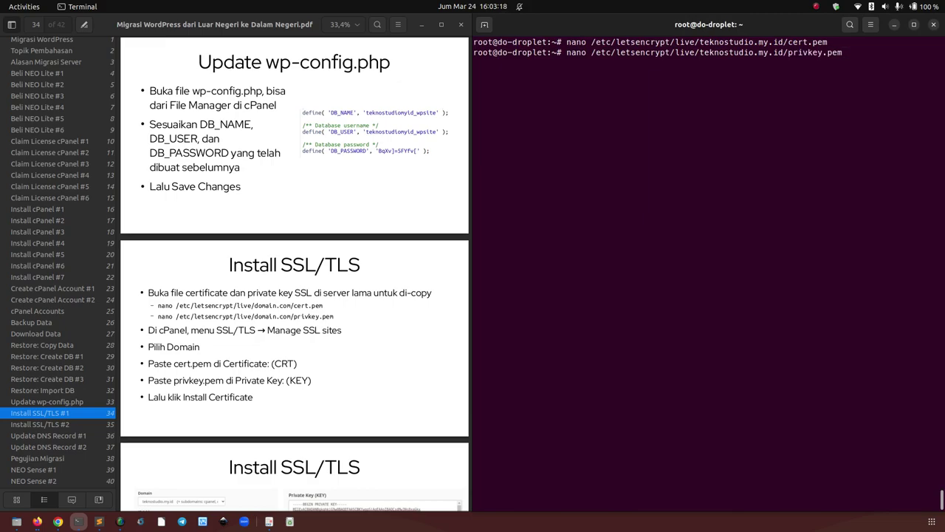
key("Return")
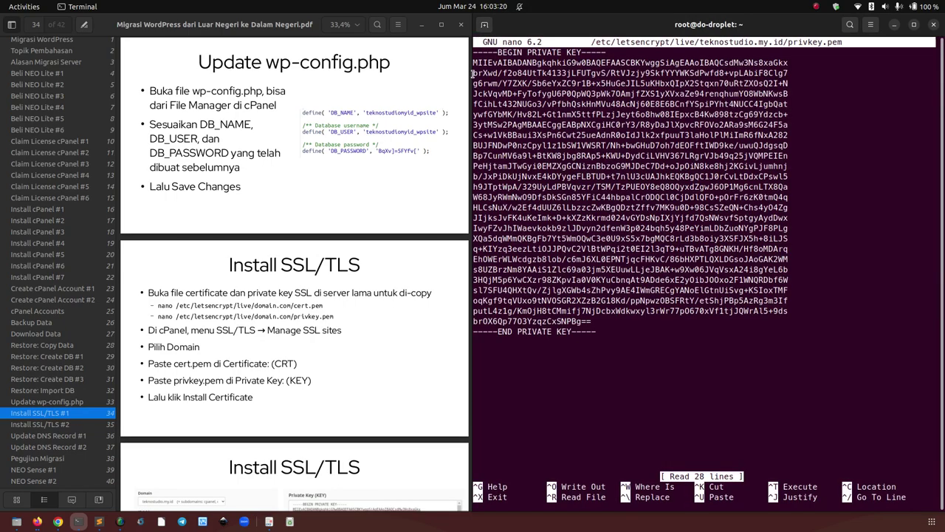
left_click_drag(474, 49, 611, 334)
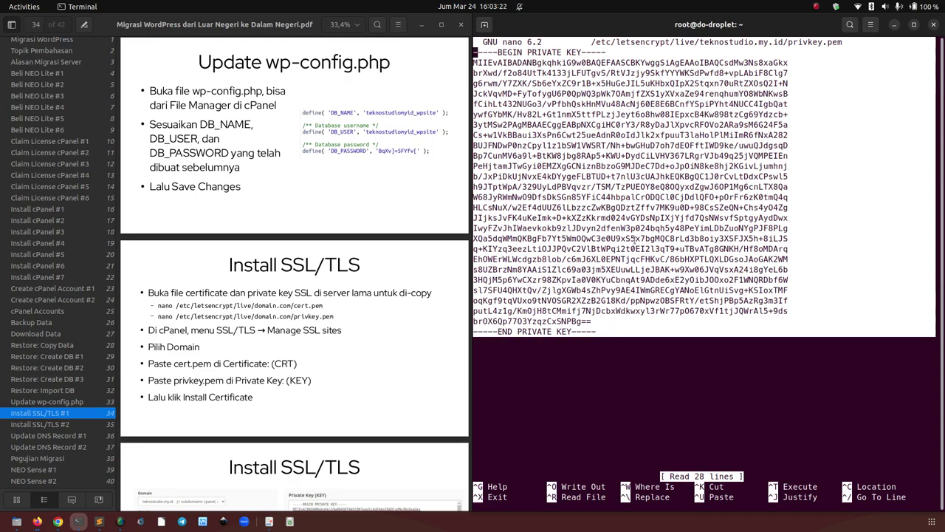
right_click(635, 238)
left_click(648, 249)
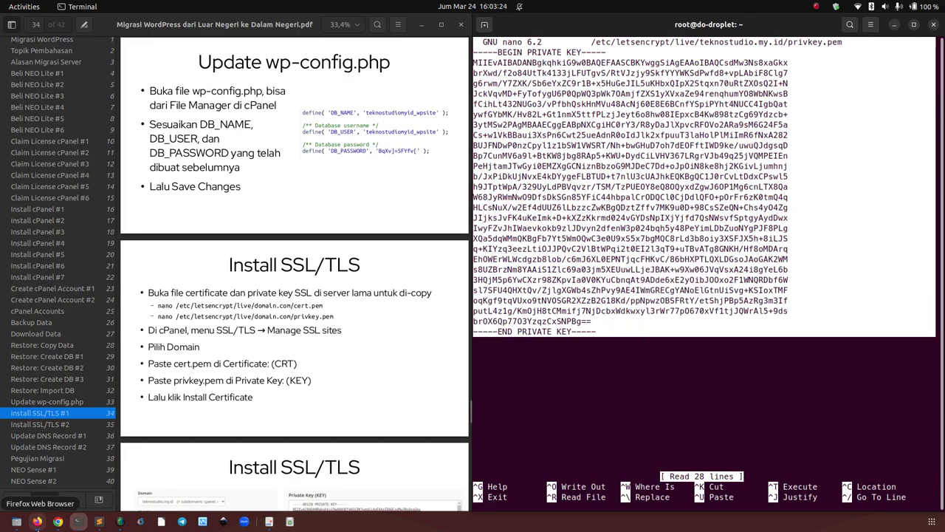
Paste the private key and install the SSL certificate for teknostudio.my.id, dismissing the confirmation
left_click(37, 522)
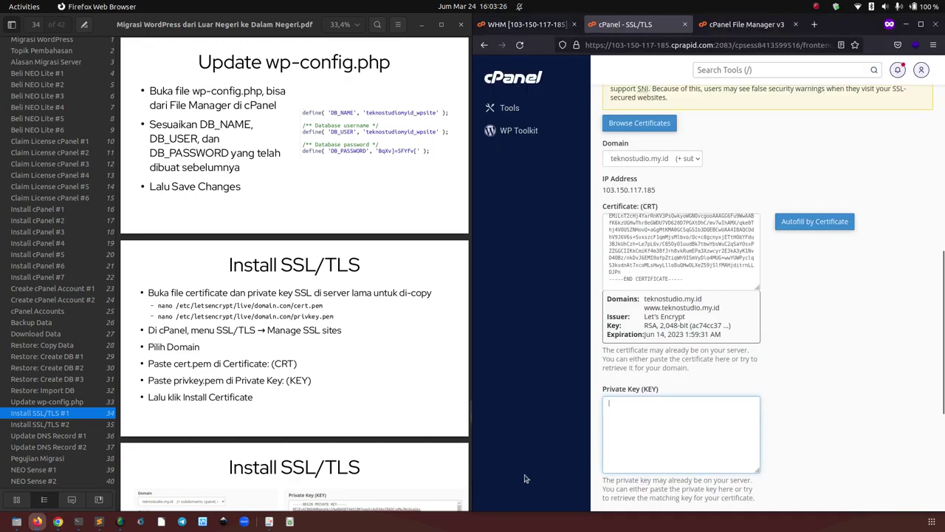
left_click(737, 432)
key("ctrl+v")
scroll(826, 360, "down", 4)
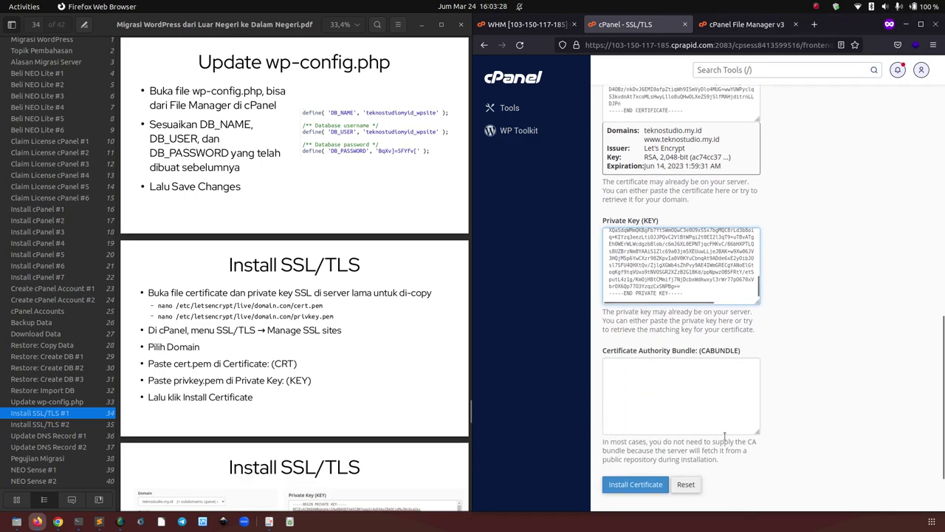
left_click(635, 484)
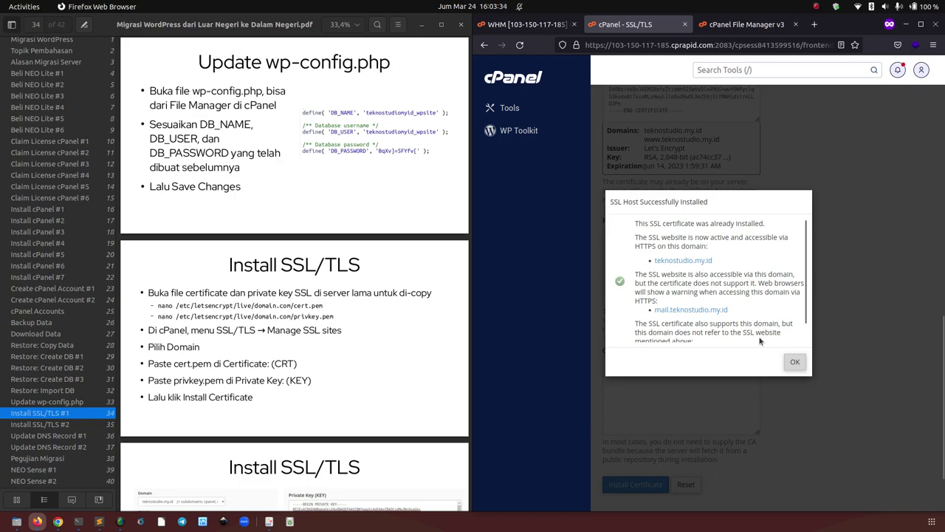
left_click(790, 362)
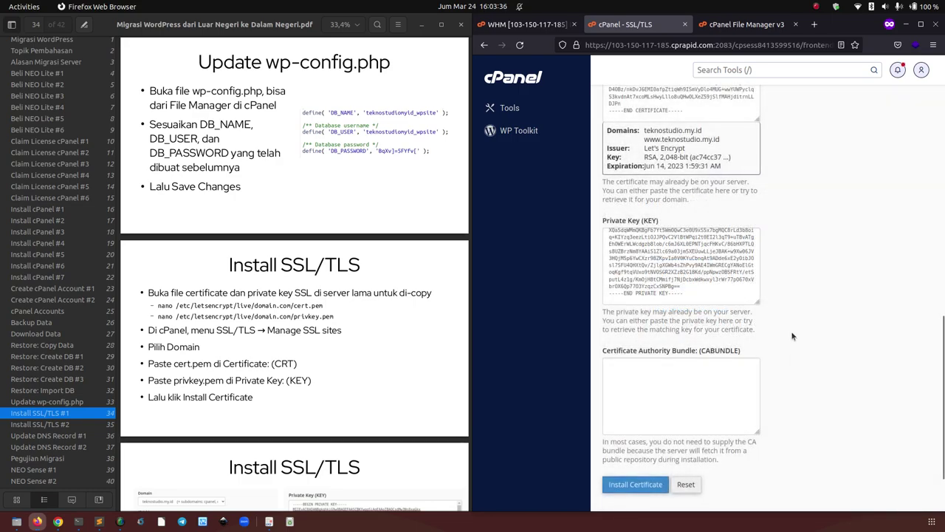
scroll(792, 336, "up", 5)
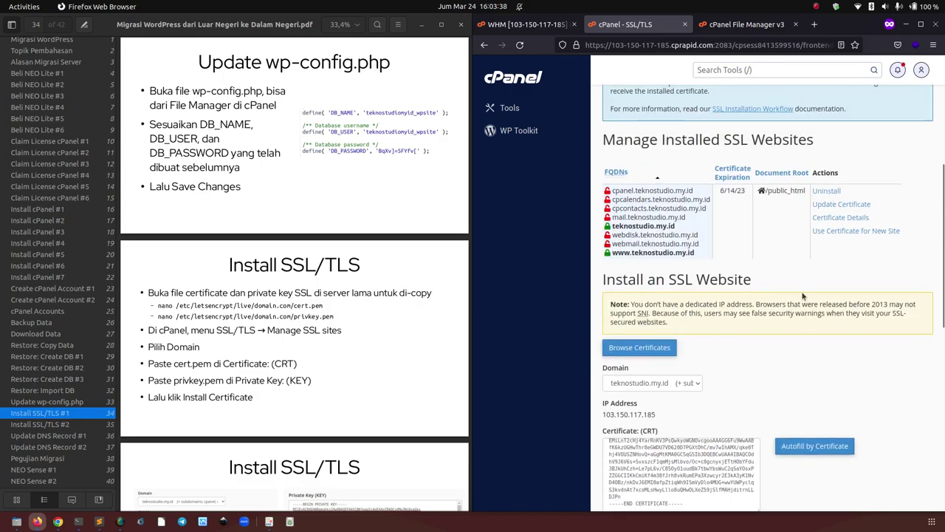
scroll(806, 292, "down", 4)
Open WHM's Basic WebHost Manager Setup and check nameservers ns1/ns2.teknostudio.my.id
left_click(327, 316)
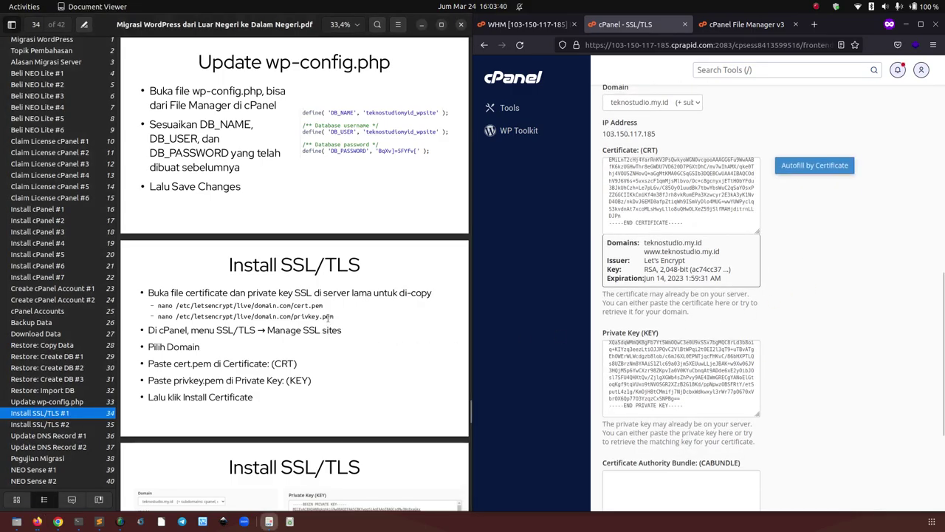
scroll(329, 317, "down", 10)
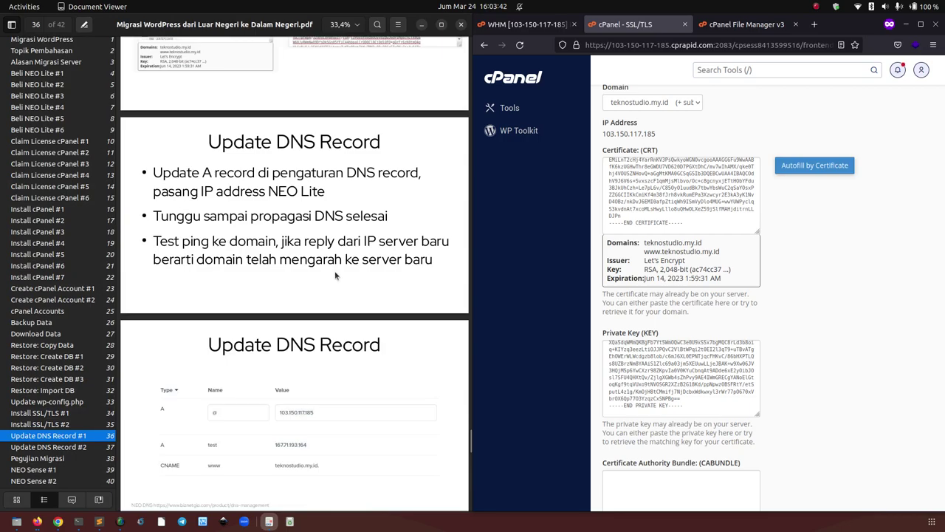
scroll(335, 275, "down", 1)
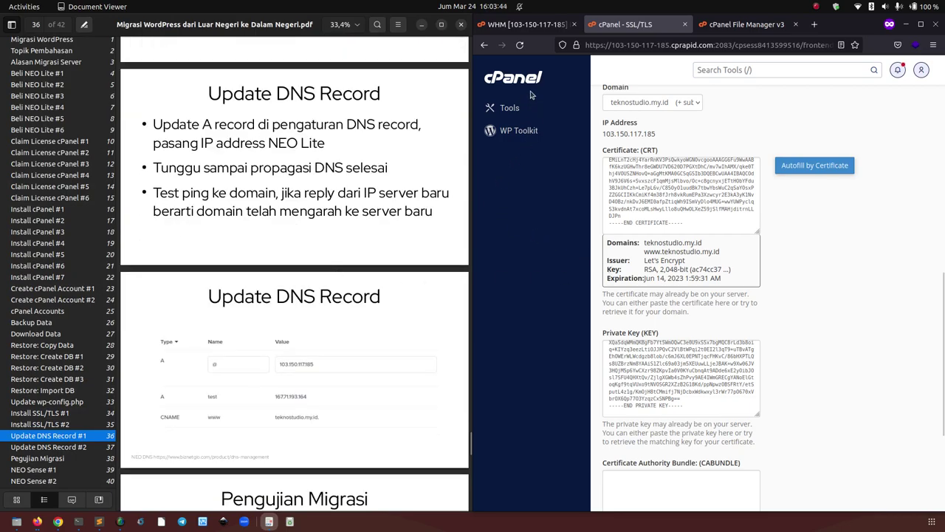
left_click(526, 24)
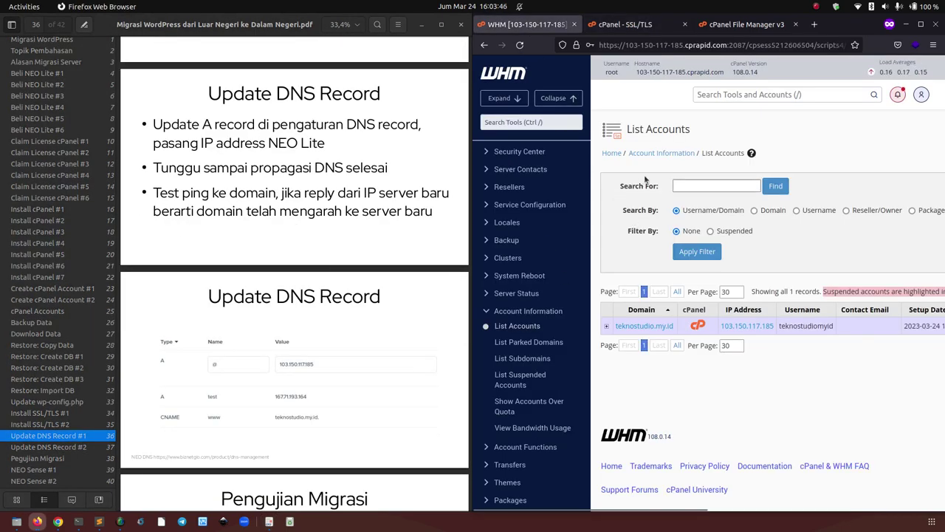
left_click(510, 74)
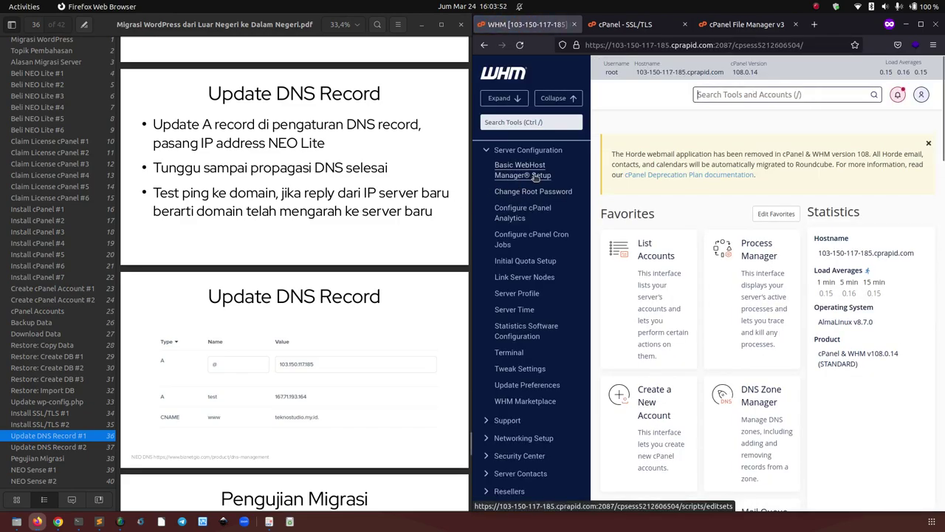
left_click(535, 175)
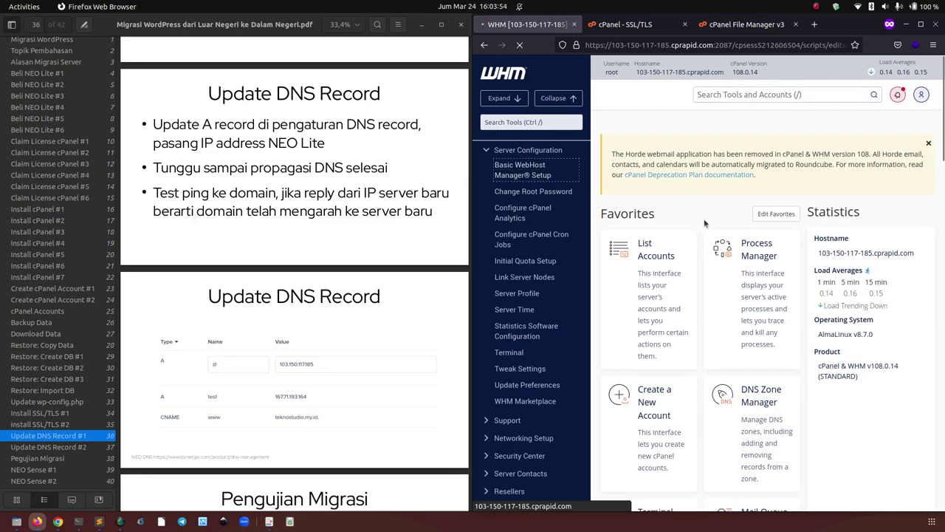
scroll(706, 229, "down", 5)
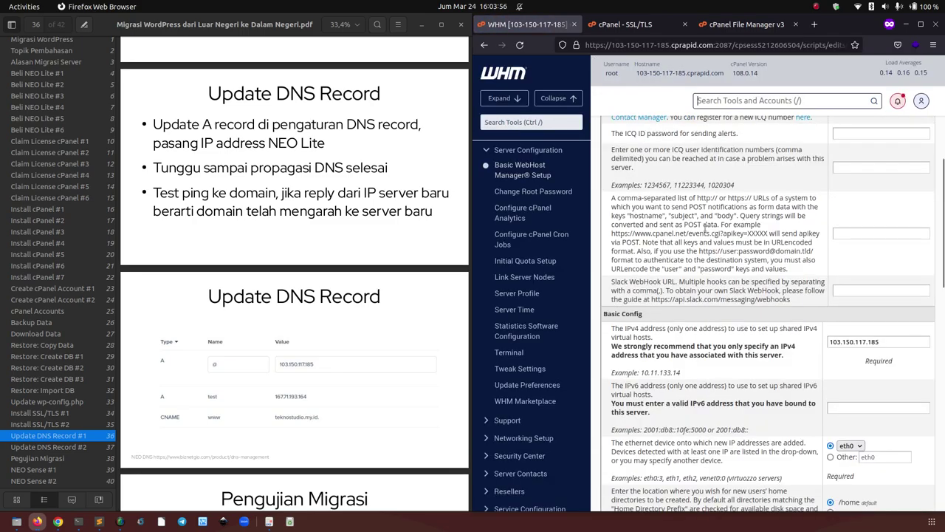
scroll(704, 228, "down", 10)
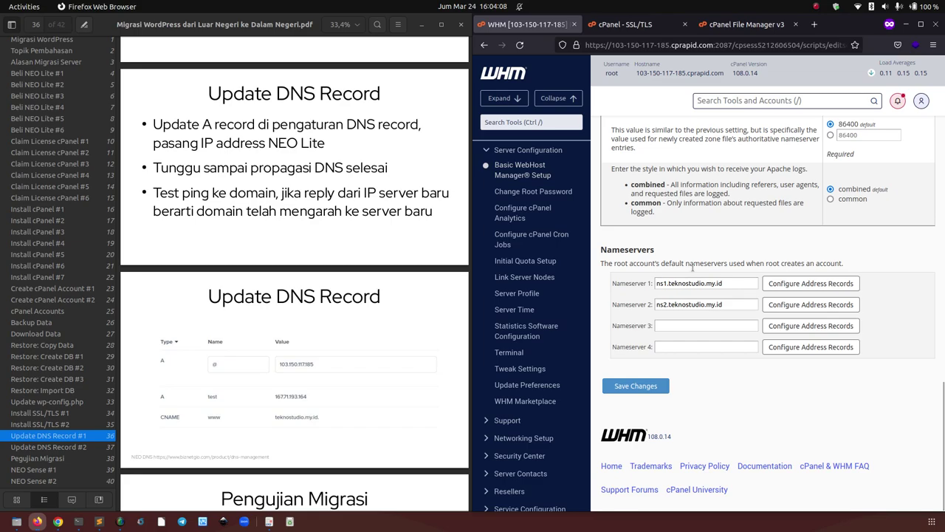
Bring up the Biznet Gio portal window showing the NEO Lite list
left_click(403, 304)
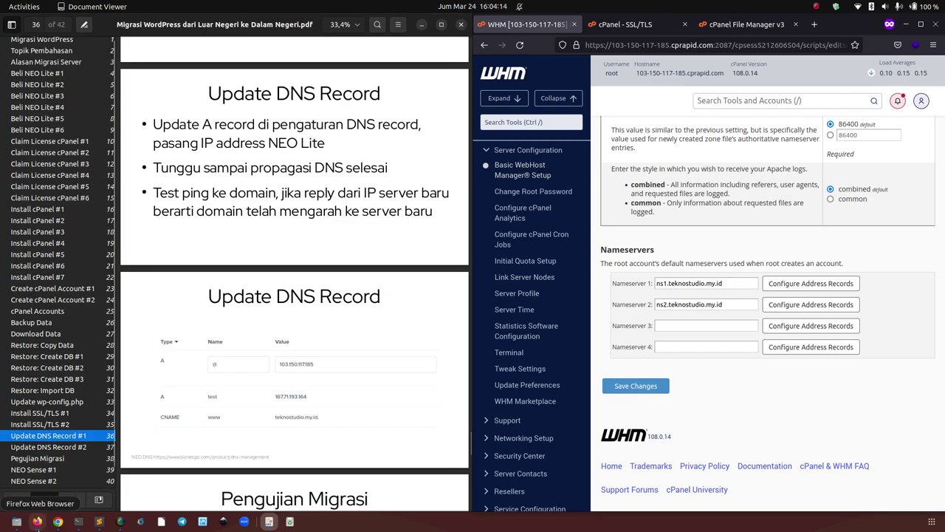
left_click(37, 522)
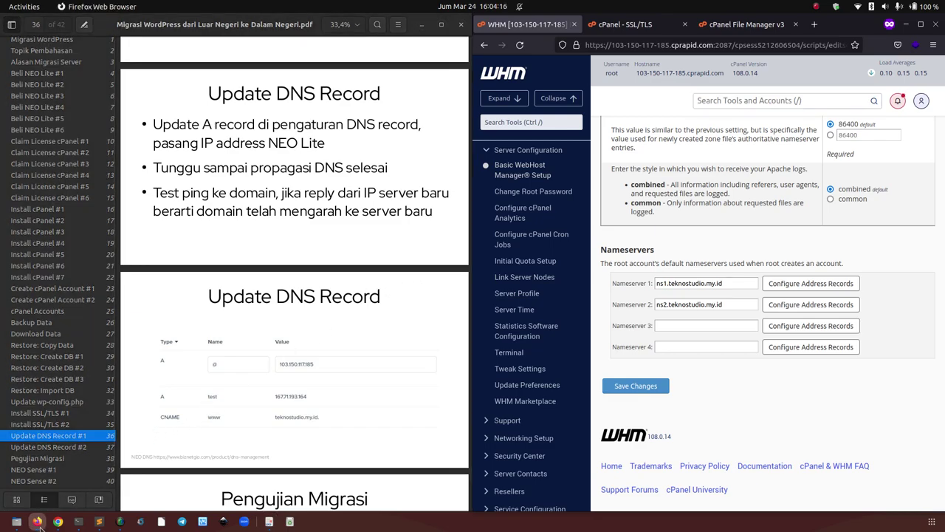
left_click(39, 522)
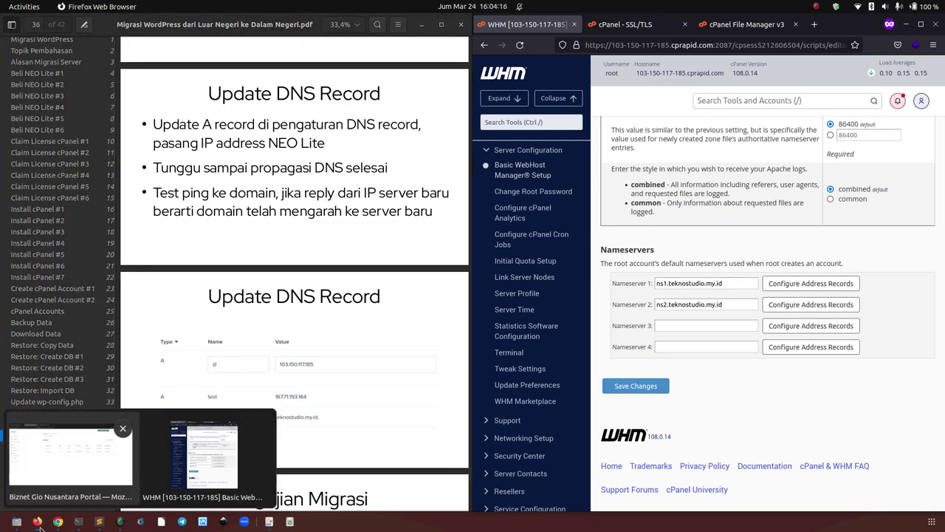
left_click(68, 473)
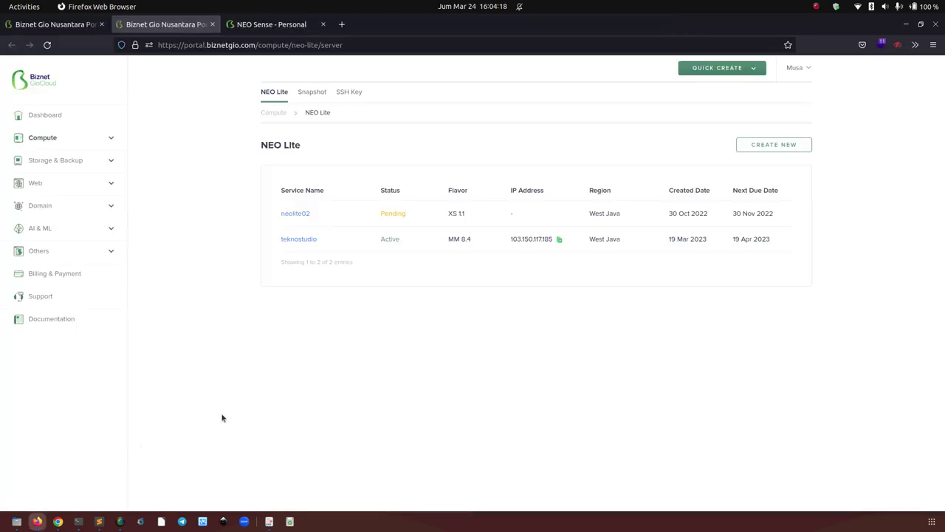
Open the NEO DNS records for teknostudio.my.id
left_click(78, 26)
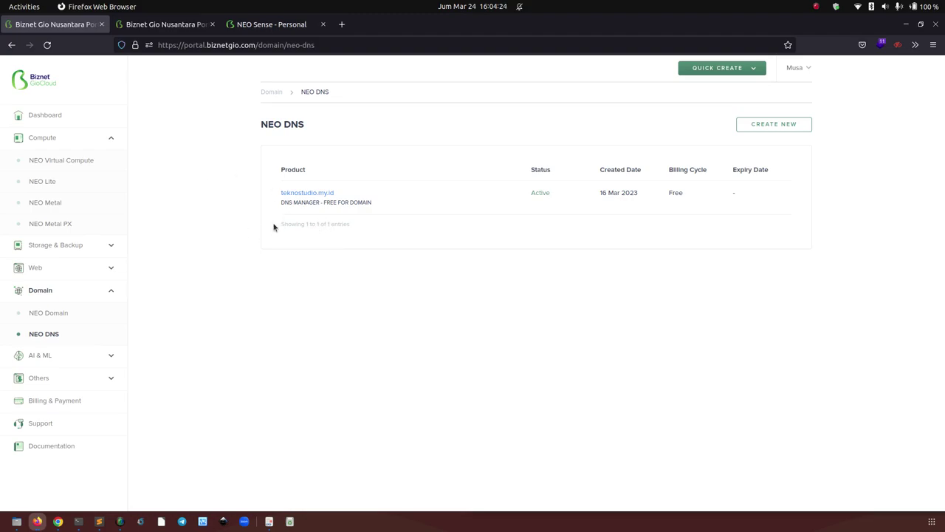
left_click(318, 194)
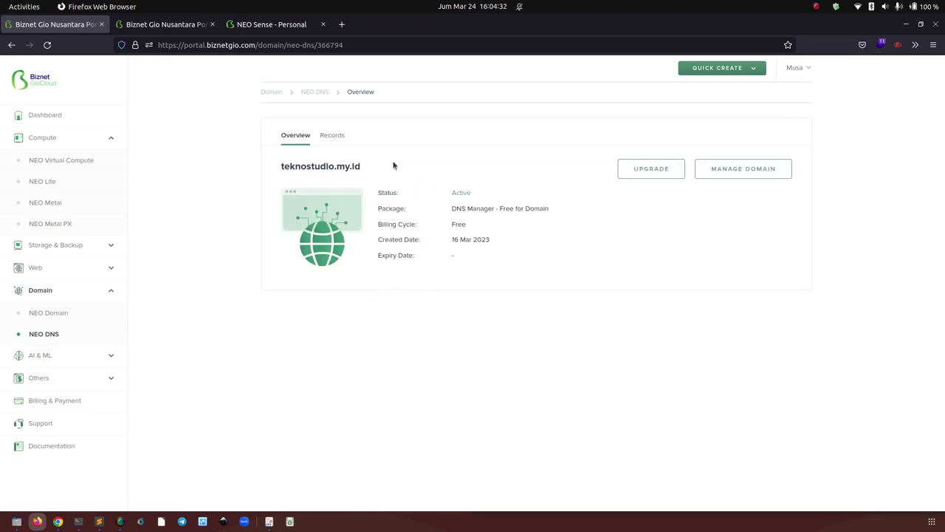
left_click(331, 135)
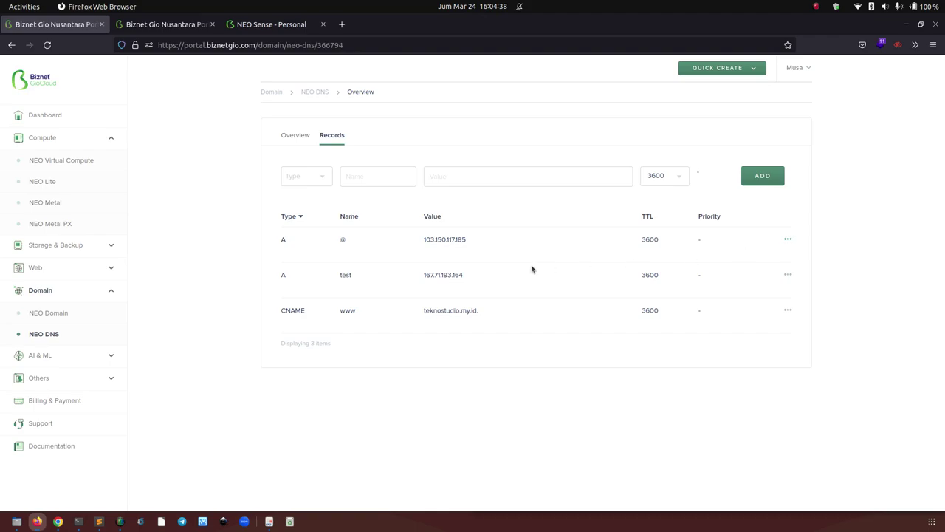
triple_click(444, 274)
left_click(523, 269)
Inspect the @ A record's value 103.150.117.185 in its edit form, closing without changes
left_click(788, 239)
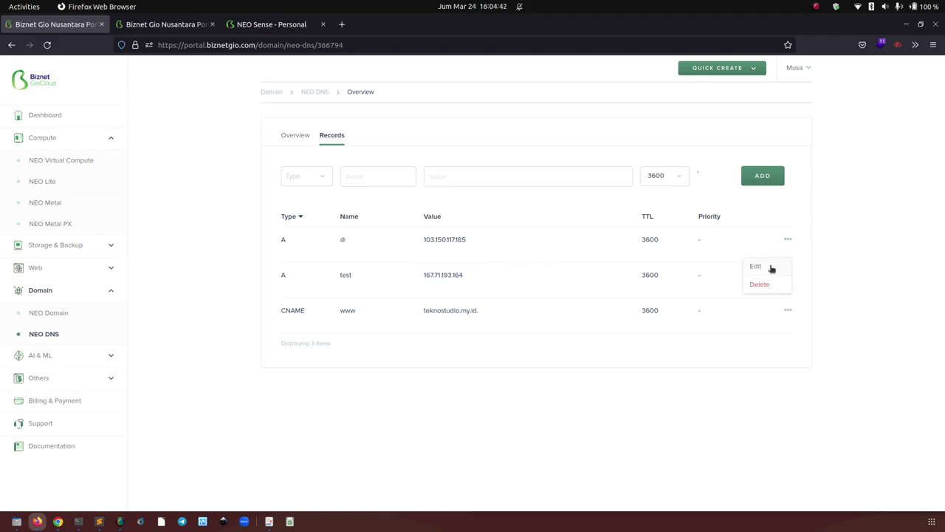
left_click(772, 268)
left_click(486, 242)
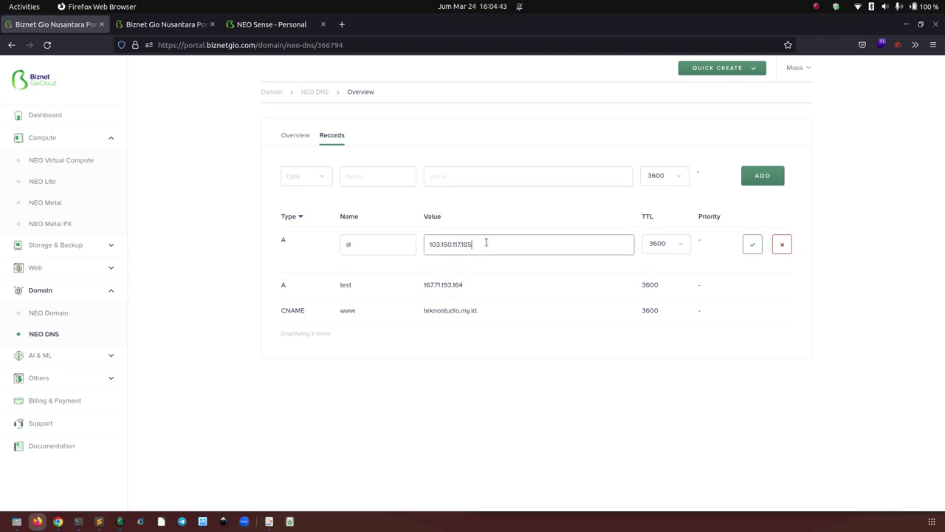
left_click(448, 257)
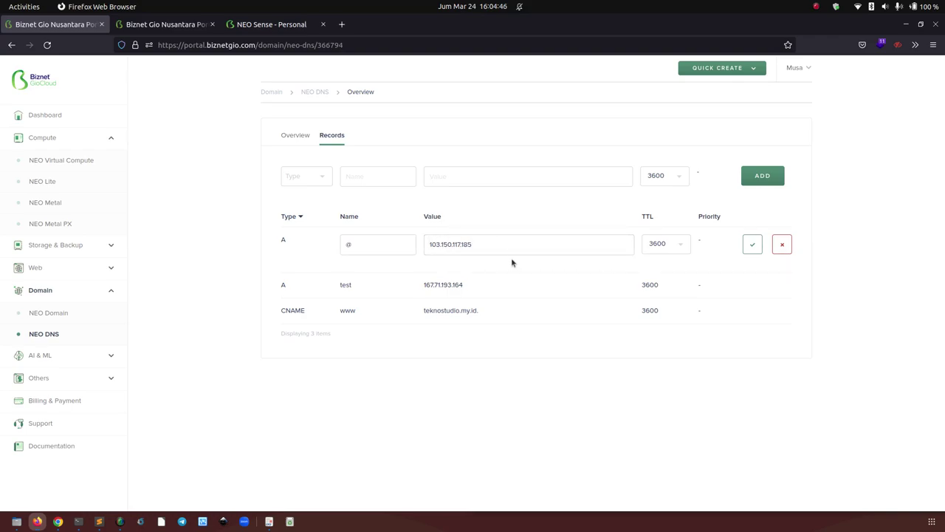
left_click(787, 251)
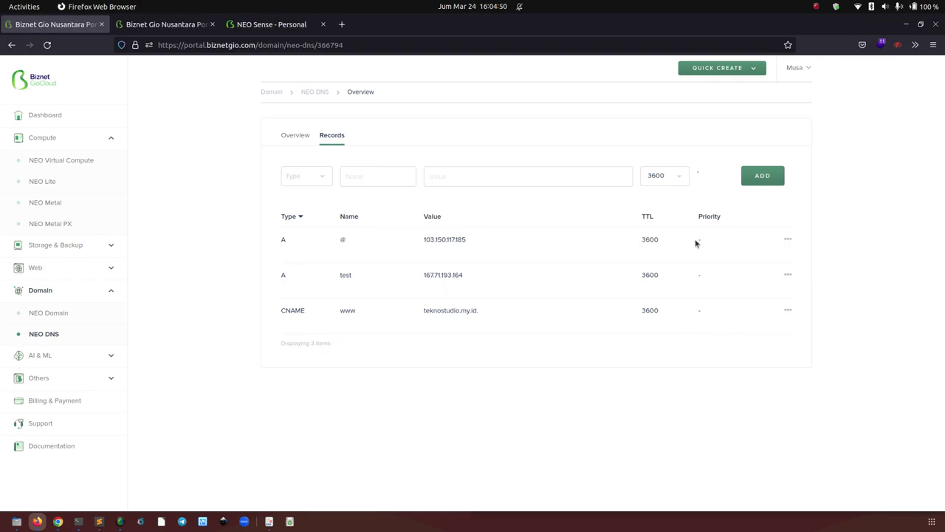
left_click(788, 242)
left_click(772, 266)
left_click(757, 247)
Compare the test record's 167.71.193.164 with the @ record's 103.150.117.185
left_click_drag(423, 278, 471, 277)
left_click(469, 276)
left_click_drag(423, 241, 473, 242)
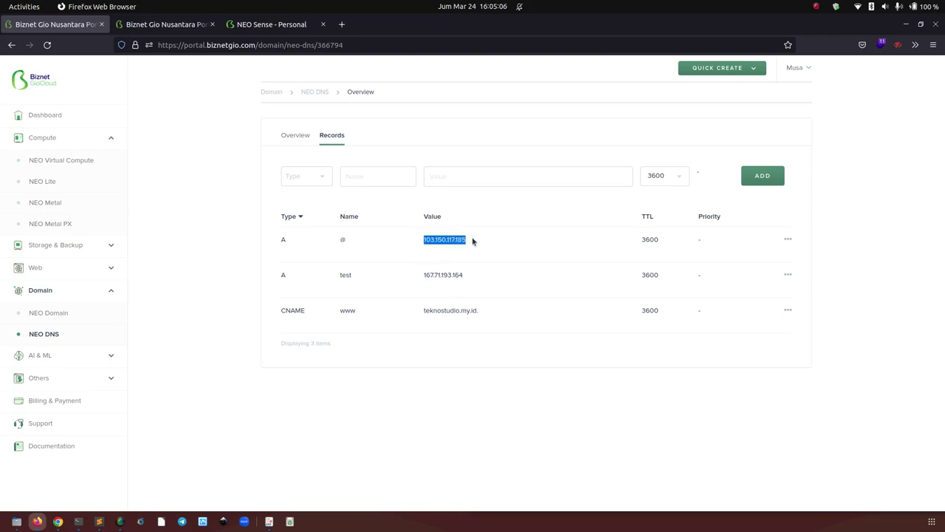
left_click(473, 240)
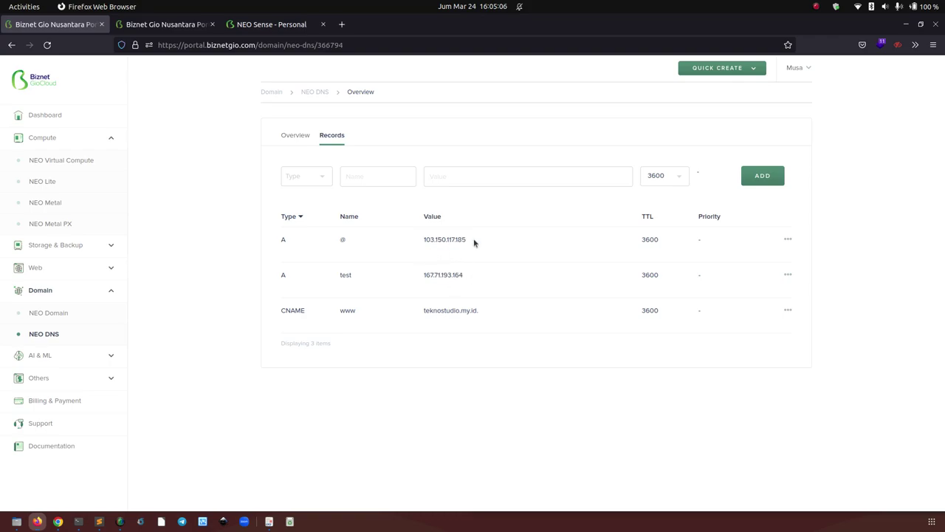
left_click(58, 521)
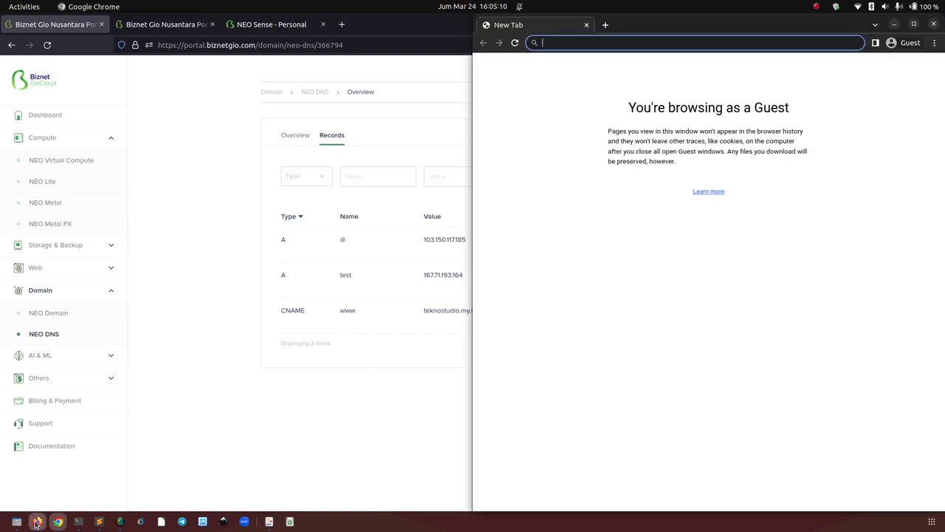
left_click(37, 521)
left_click(37, 521)
Create a new file test.html in public_html via cPanel File Manager
left_click(186, 469)
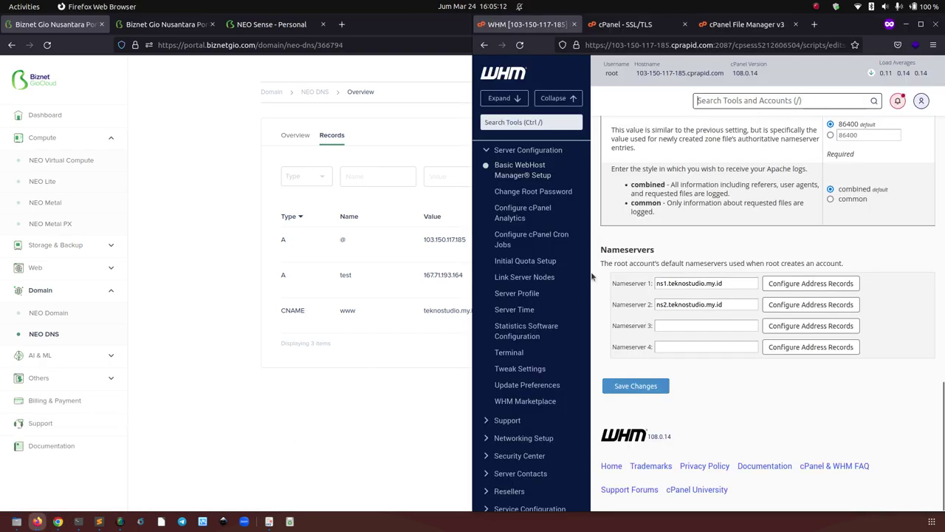
left_click(737, 31)
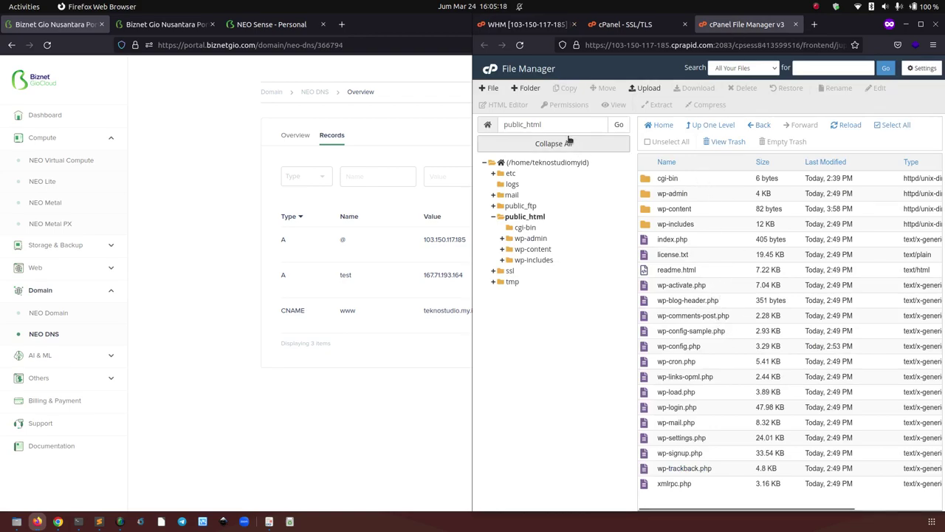
left_click(492, 88)
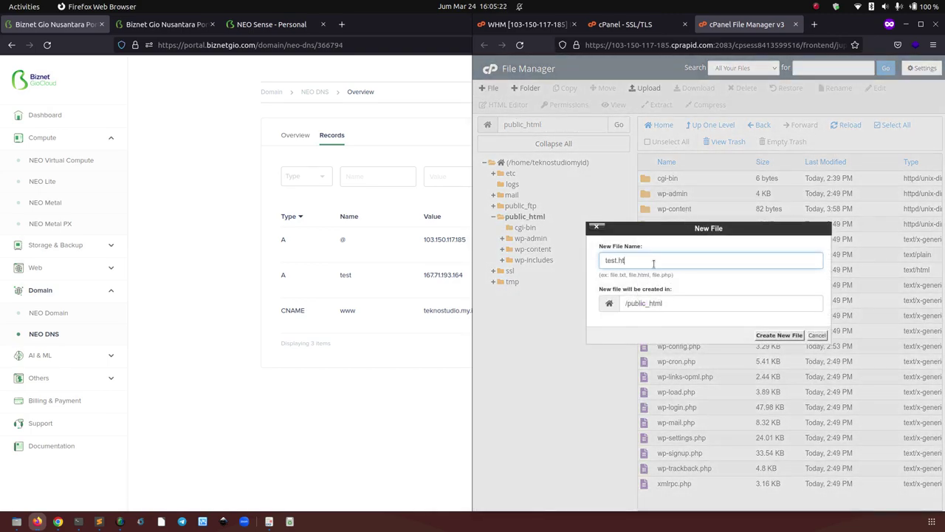
type("test.html")
left_click(777, 335)
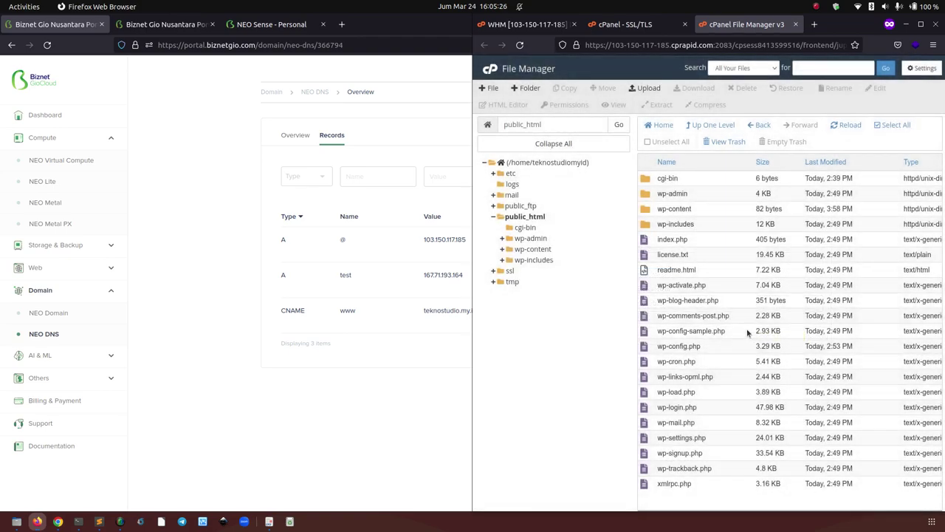
right_click(654, 289)
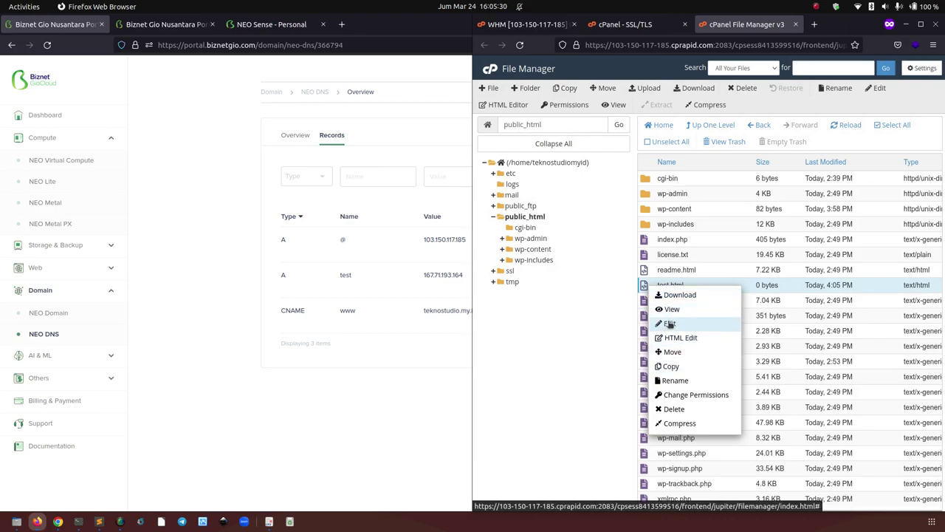
left_click(670, 322)
left_click(797, 360)
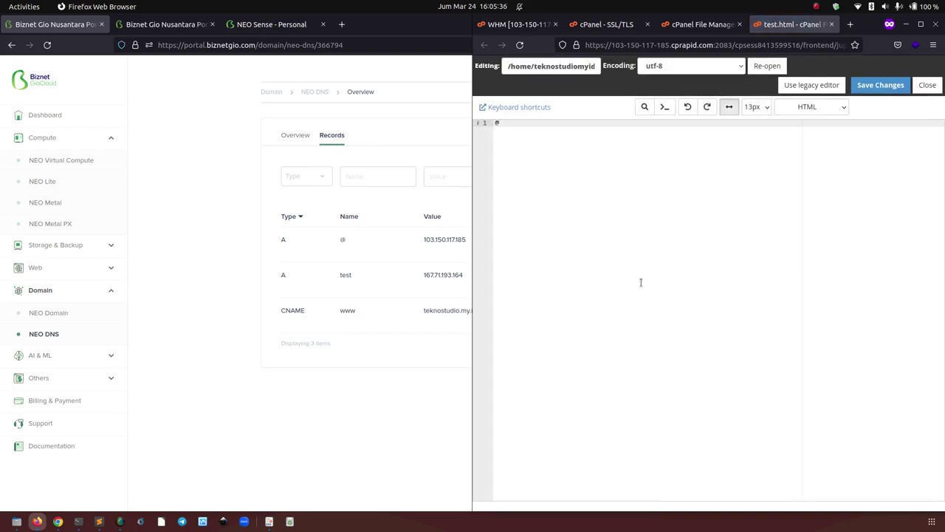
type("@server-baru")
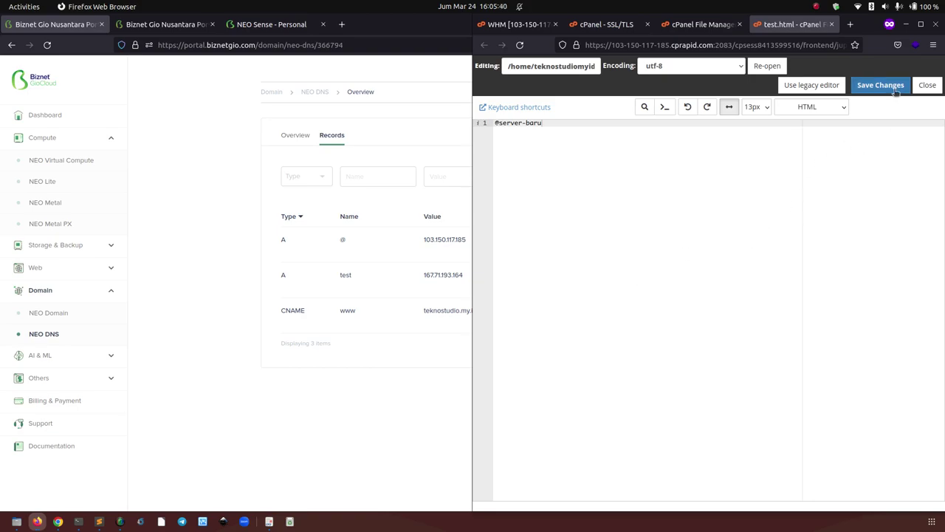
left_click(881, 85)
left_click(811, 300)
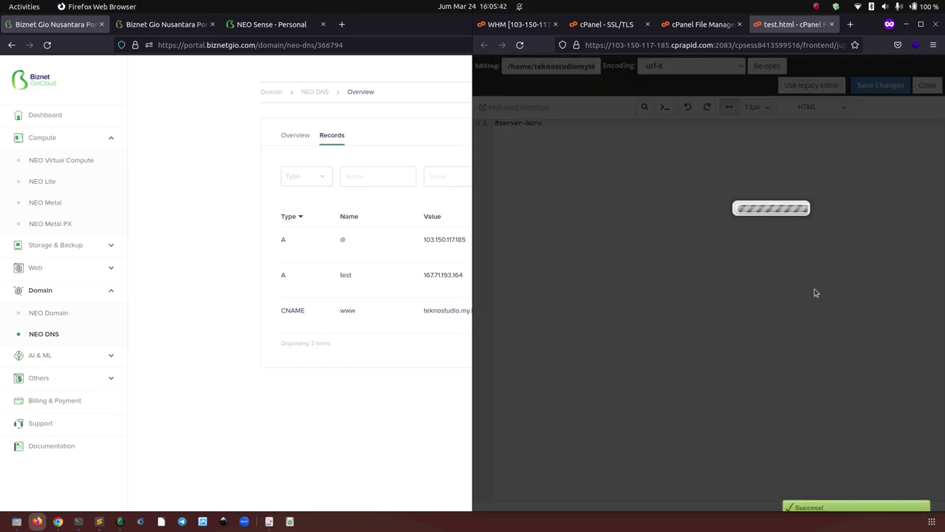
left_click(928, 85)
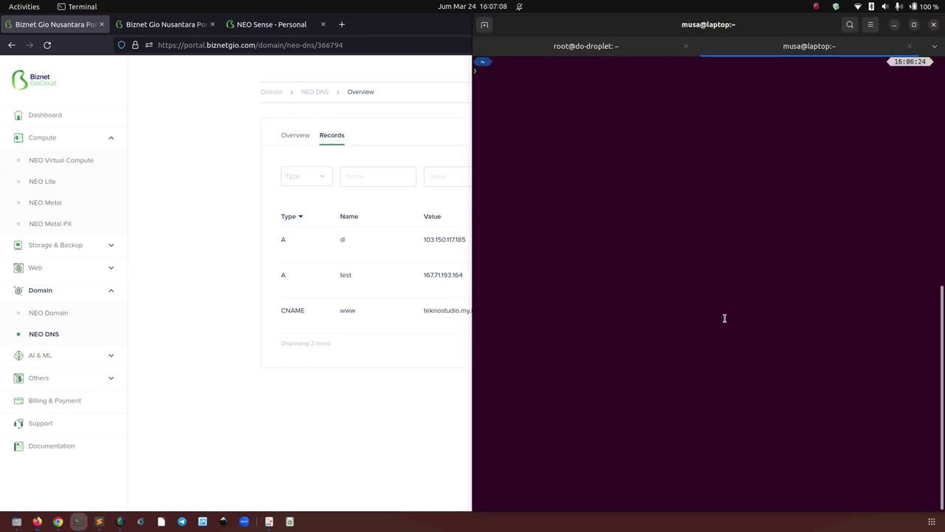
Ping teknostudio.my.id to confirm it resolves to 103.150.117.185, then open a Chrome guest window
key("Up")
key("Return")
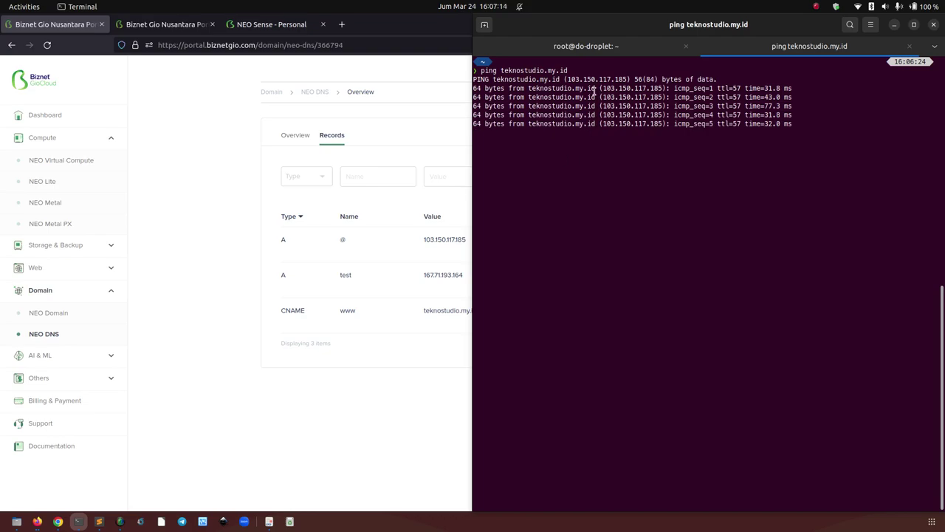
key("ctrl+c")
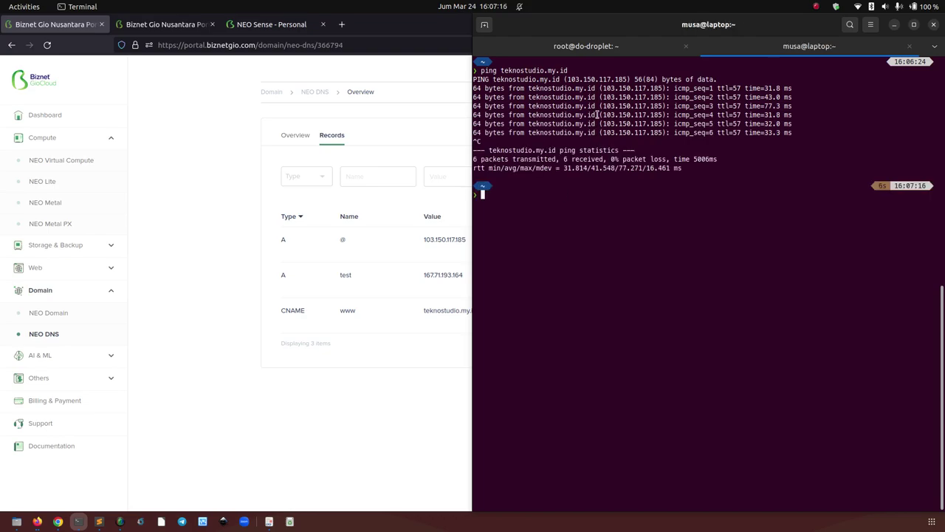
left_click(63, 522)
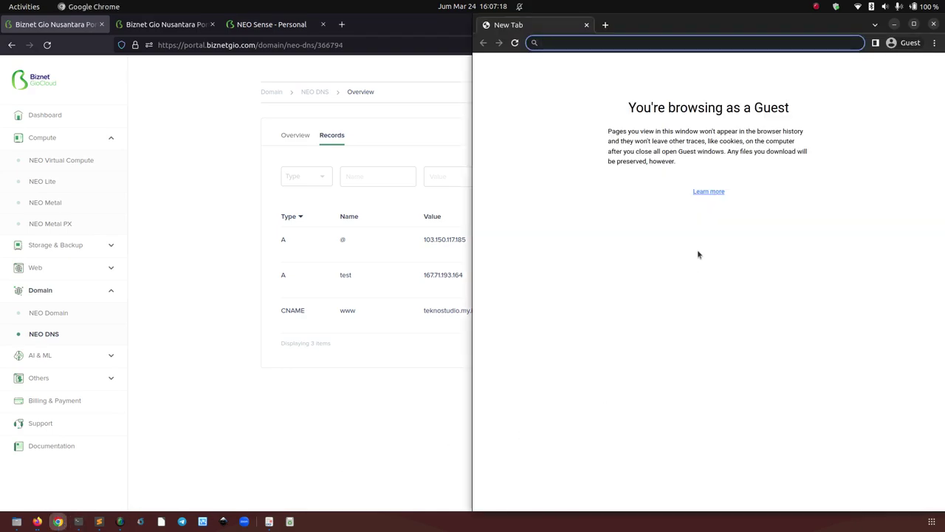
Load teknostudio.my.id in Chrome and maximize the window
type("teknost")
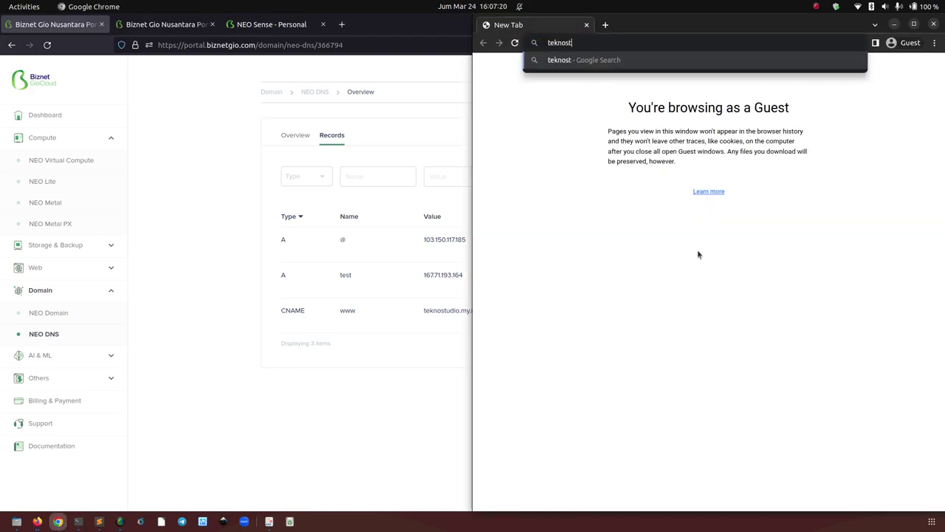
type("udio.my.id")
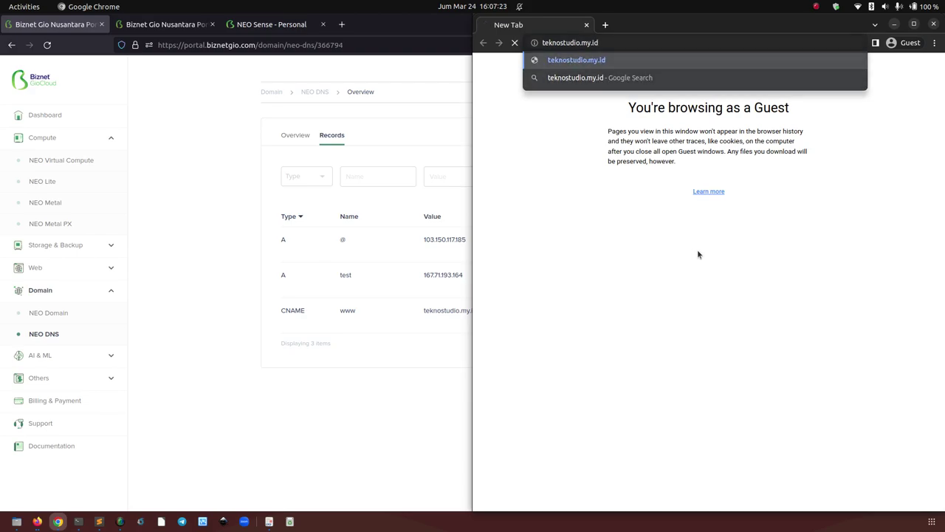
key("Return")
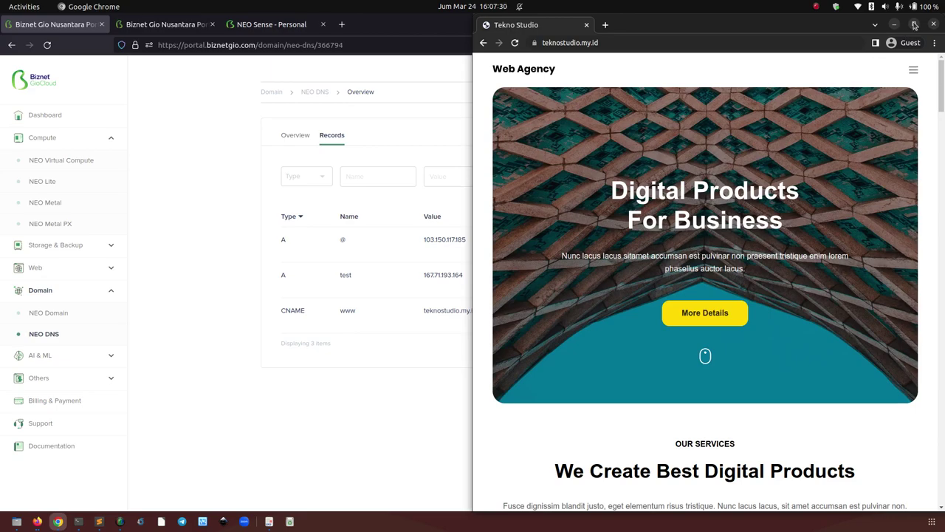
key("super+Up")
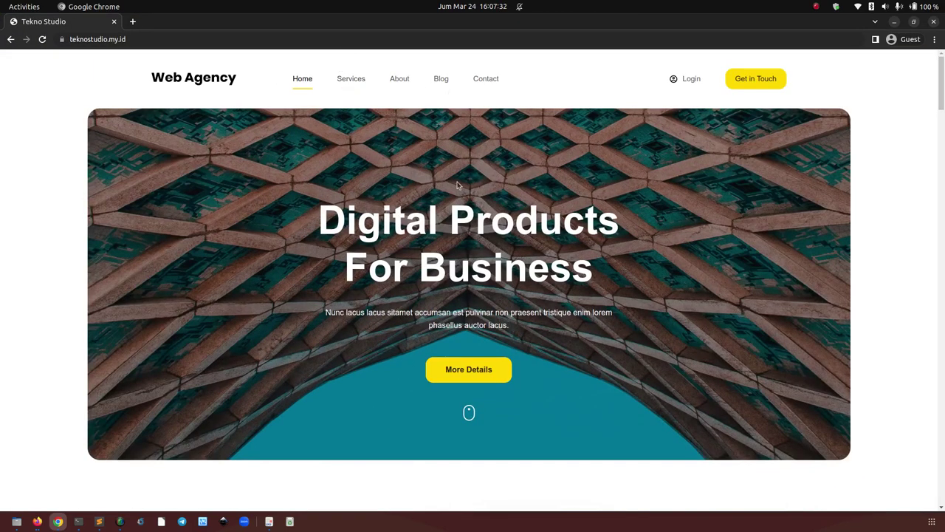
left_click(254, 38)
left_click(290, 38)
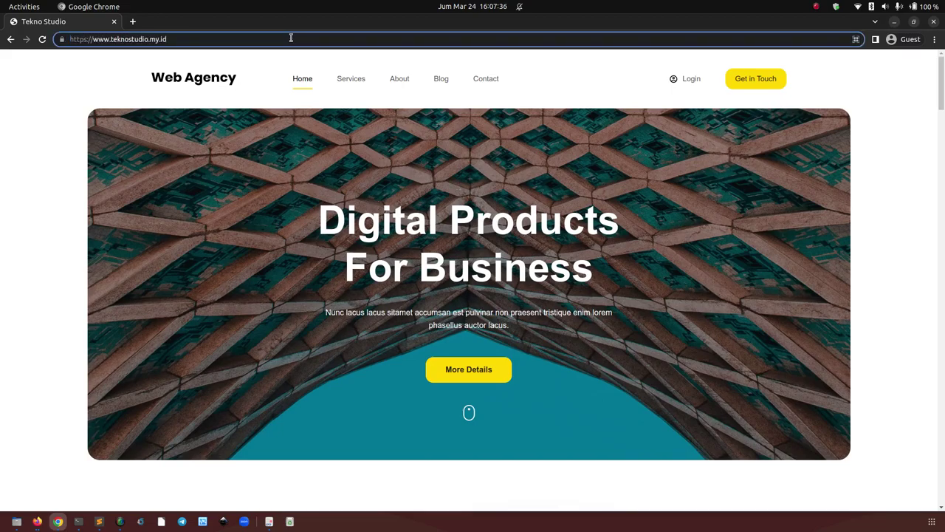
type("/test.html")
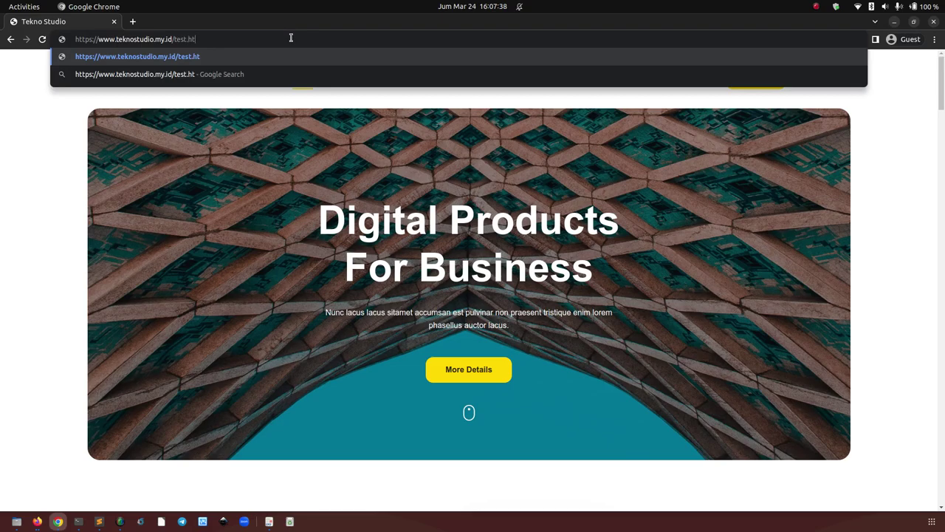
key("Return")
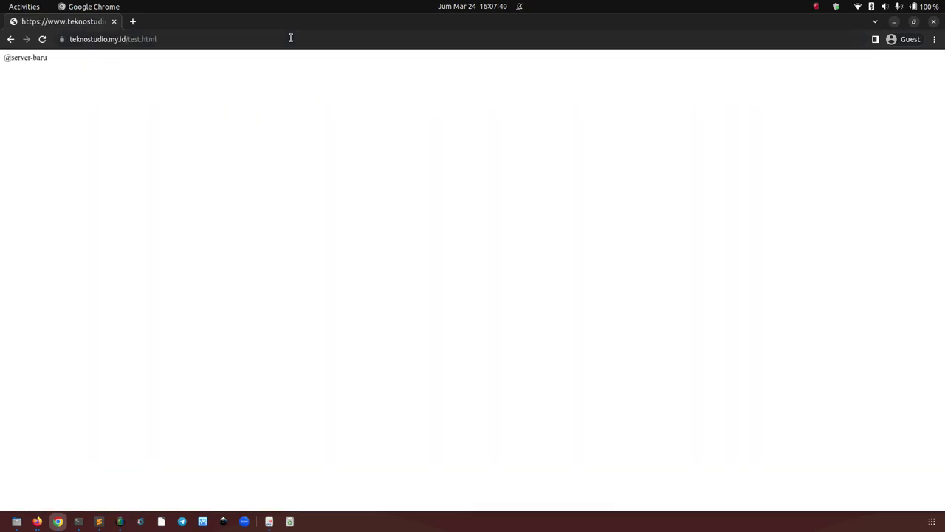
left_click_drag(127, 39, 239, 42)
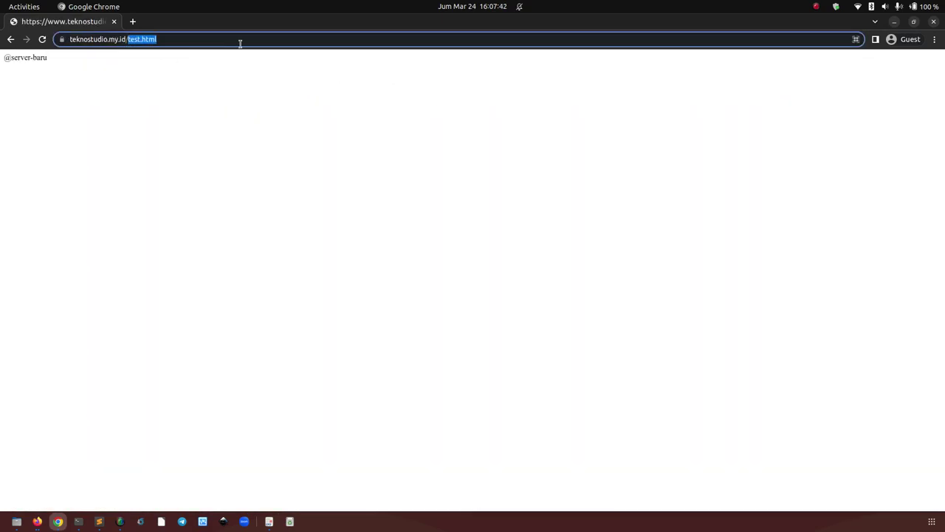
key("BackSpace")
key("Return")
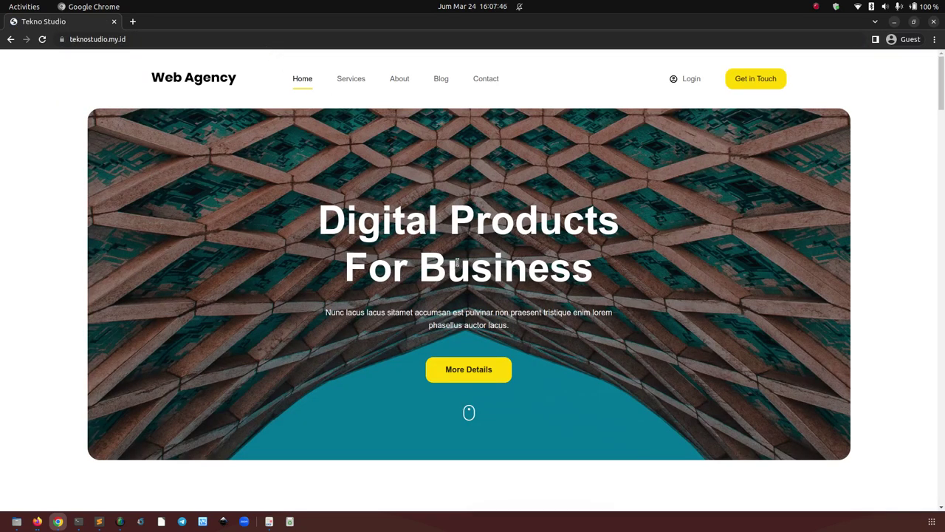
scroll(457, 262, "down", 3)
scroll(539, 200, "up", 3)
Check the Services page (404), then log in at teknostudio.my.id/wp-admin with the admin credentials
left_click(359, 80)
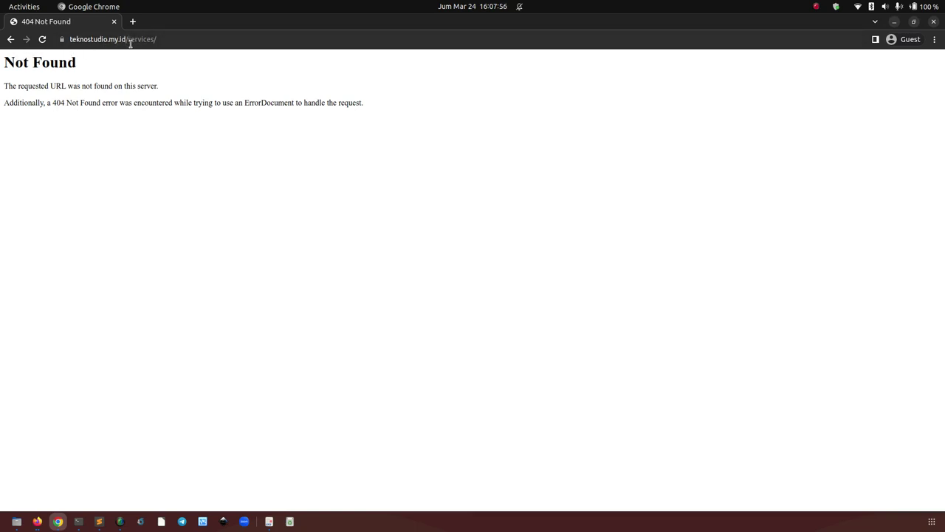
double_click(133, 42)
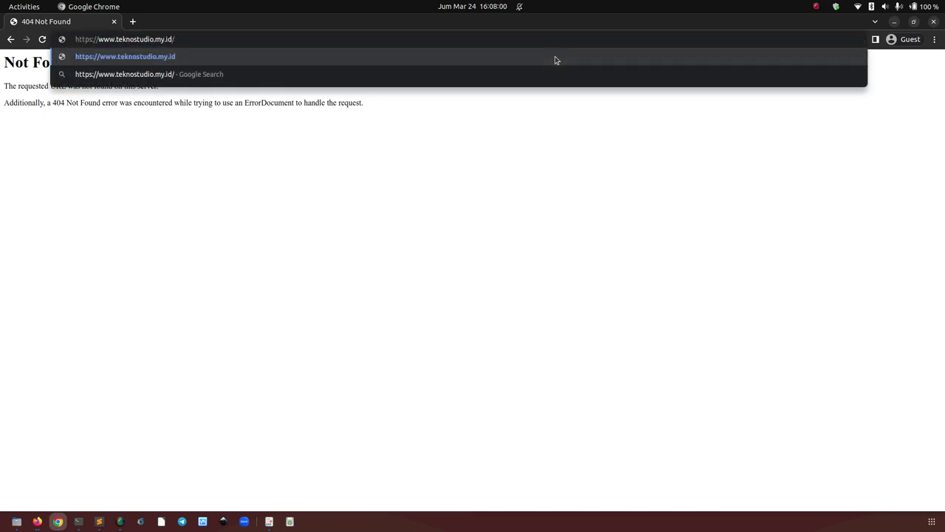
key("Return")
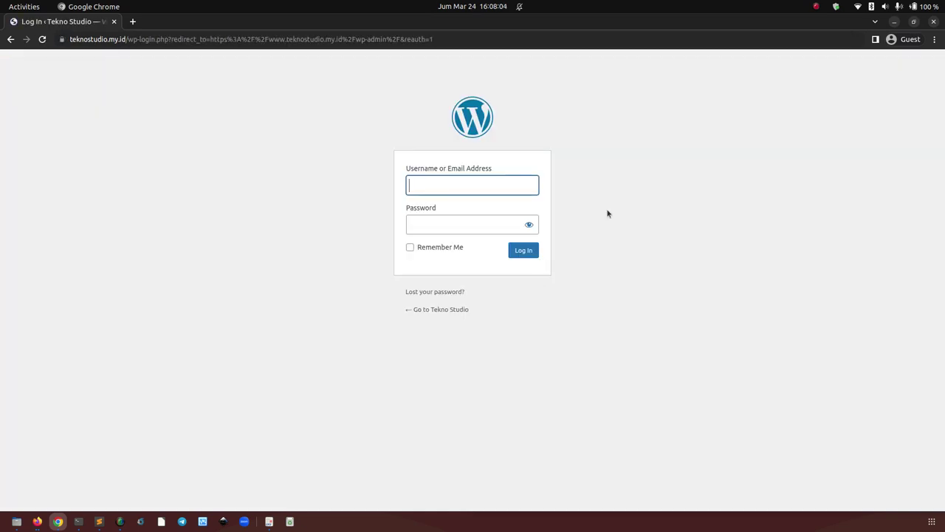
key("Tab")
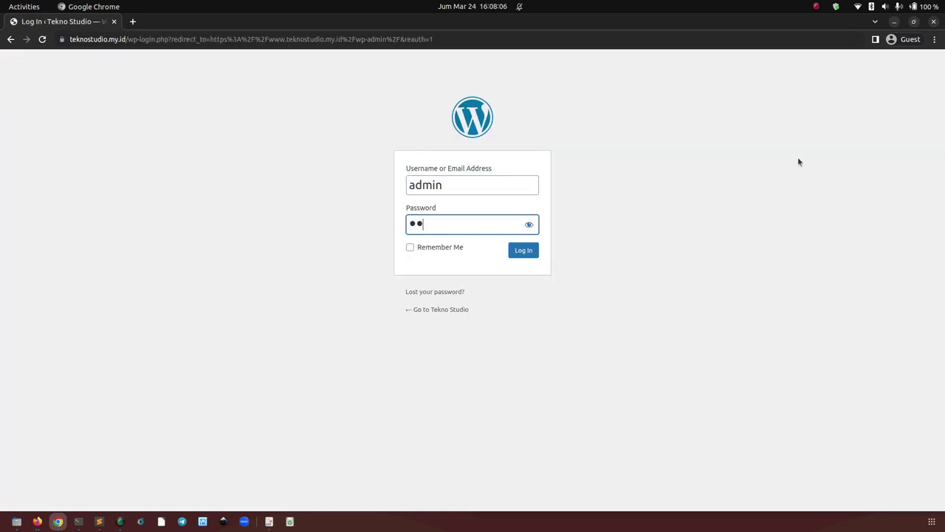
type("********")
key("Return")
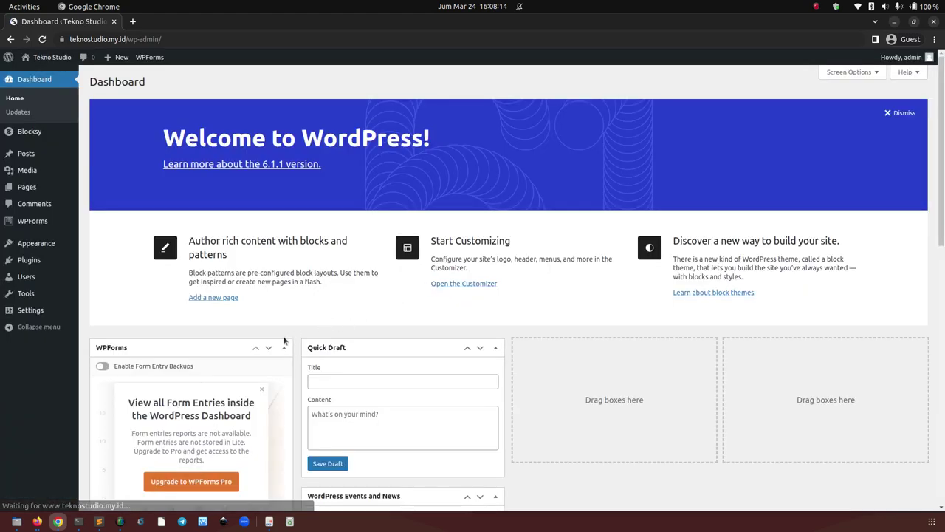
Re-save the Permalink Settings with the Post name (/%postname%/) structure to refresh rewrite rules
mouse_move(45, 310)
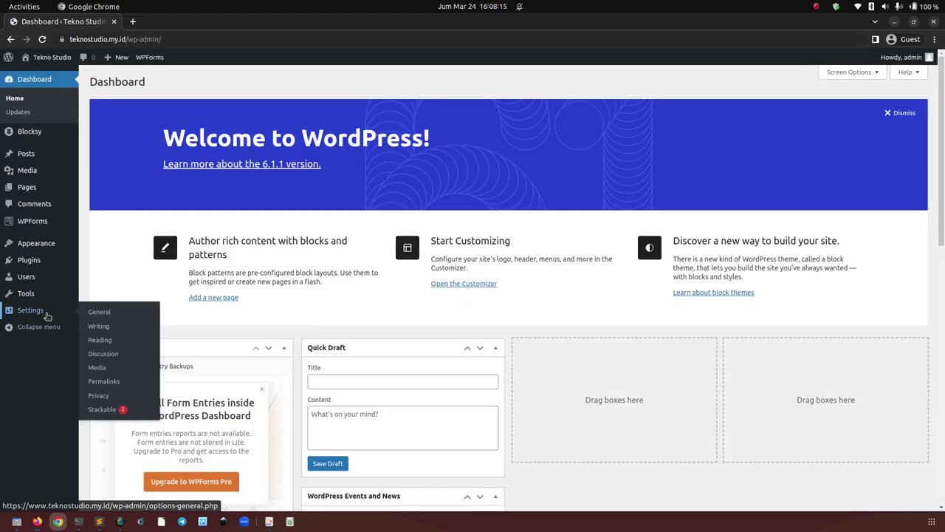
left_click(103, 381)
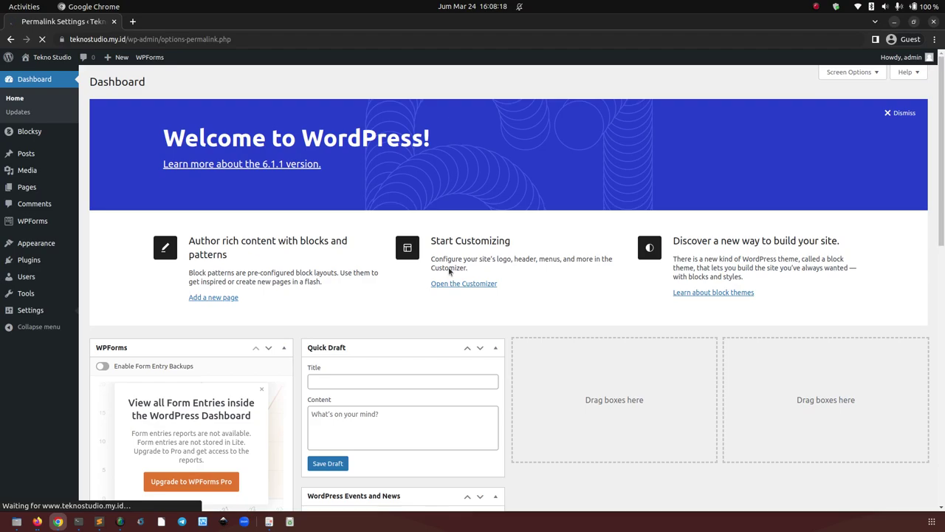
scroll(465, 247, "down", 2)
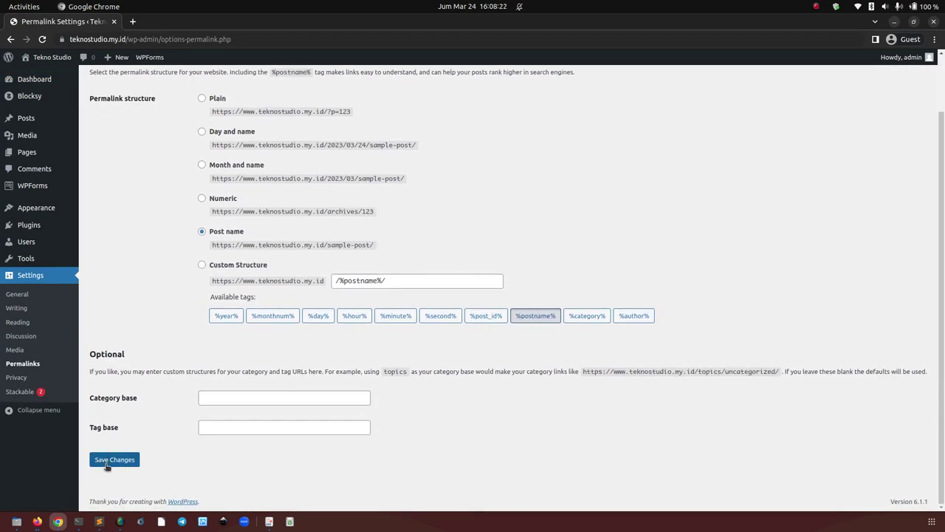
left_click(108, 463)
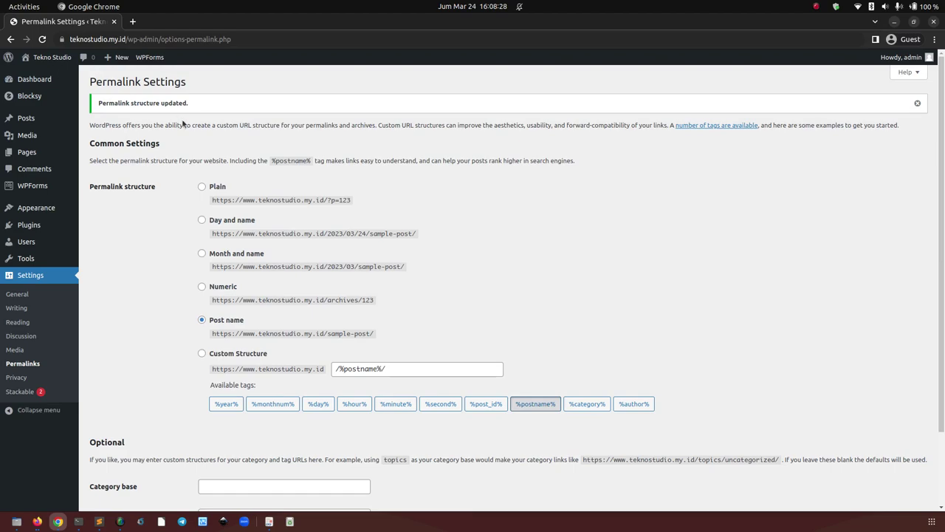
Open the site from the admin bar's Visit Site link in a new Chrome tab
mouse_move(46, 58)
right_click(52, 77)
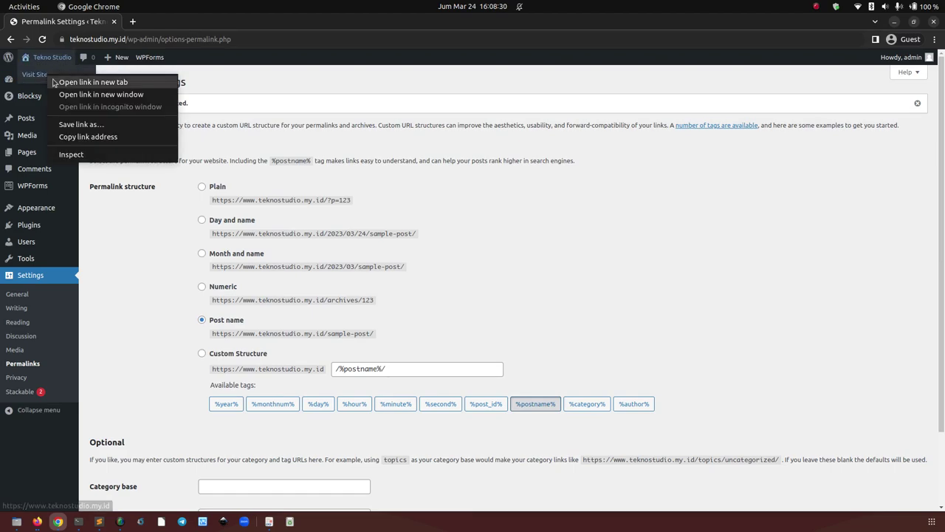
left_click(54, 82)
left_click(180, 21)
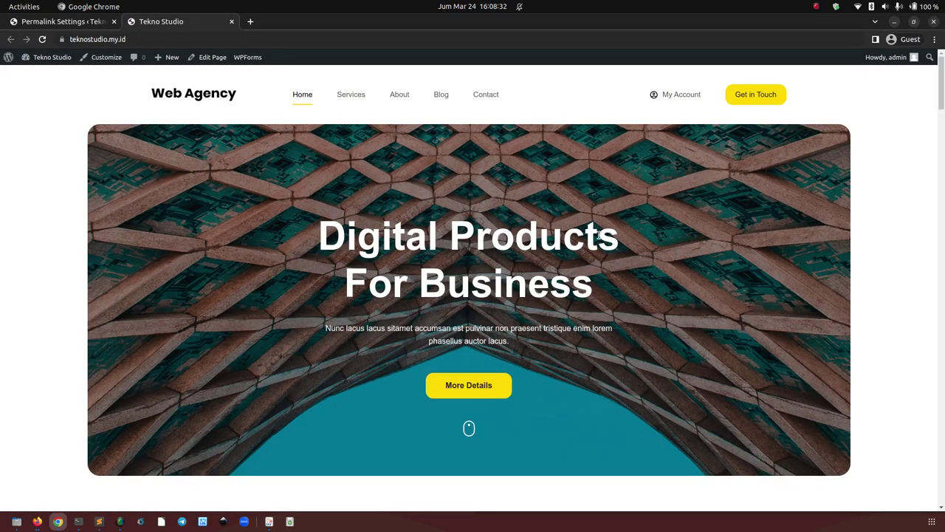
Check that Services, Blog and the 'Massa Vitae Toutor Condimentum Lacinia Quis' post load, then return Home
left_click(349, 95)
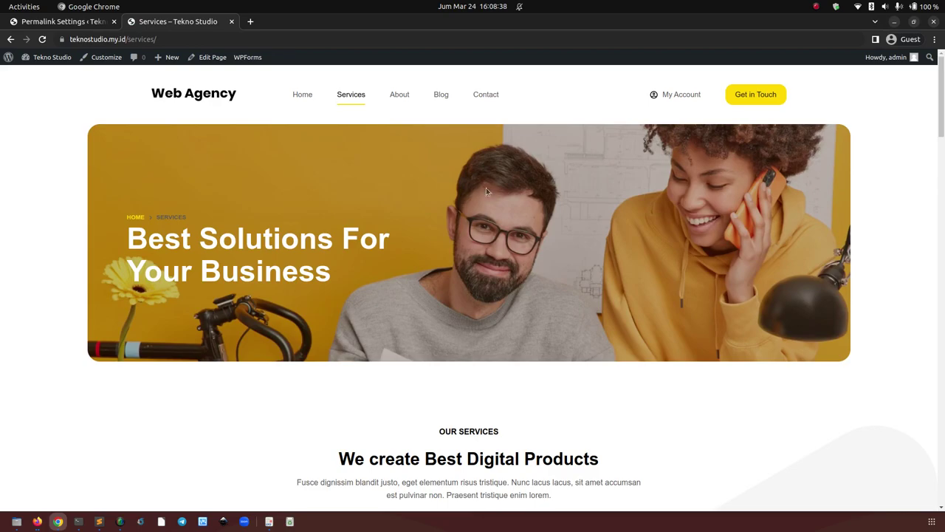
left_click(439, 95)
scroll(310, 443, "down", 1)
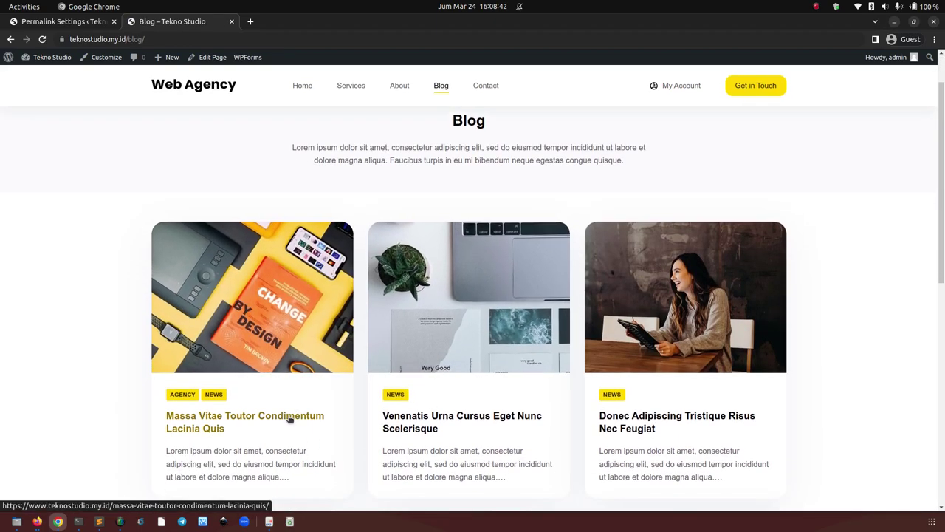
left_click(289, 421)
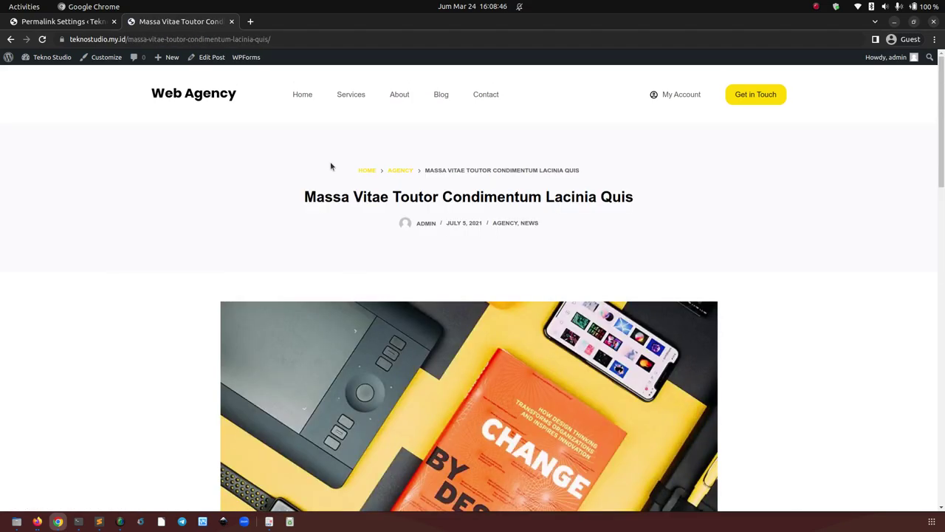
left_click(299, 96)
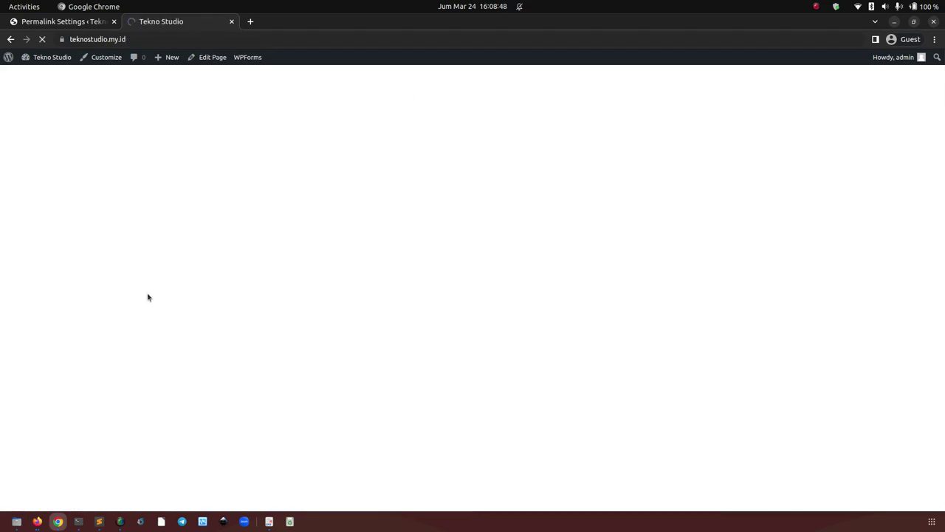